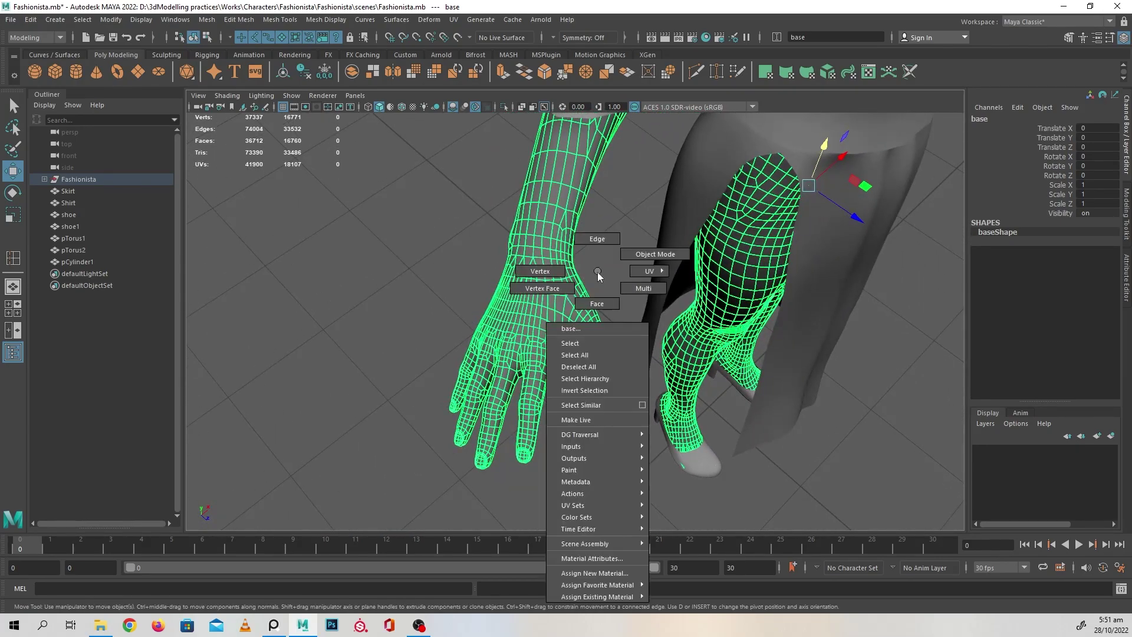
Step: Select the body mesh's faces across the whole hand, from the wrist to the fingertips
click(540, 271)
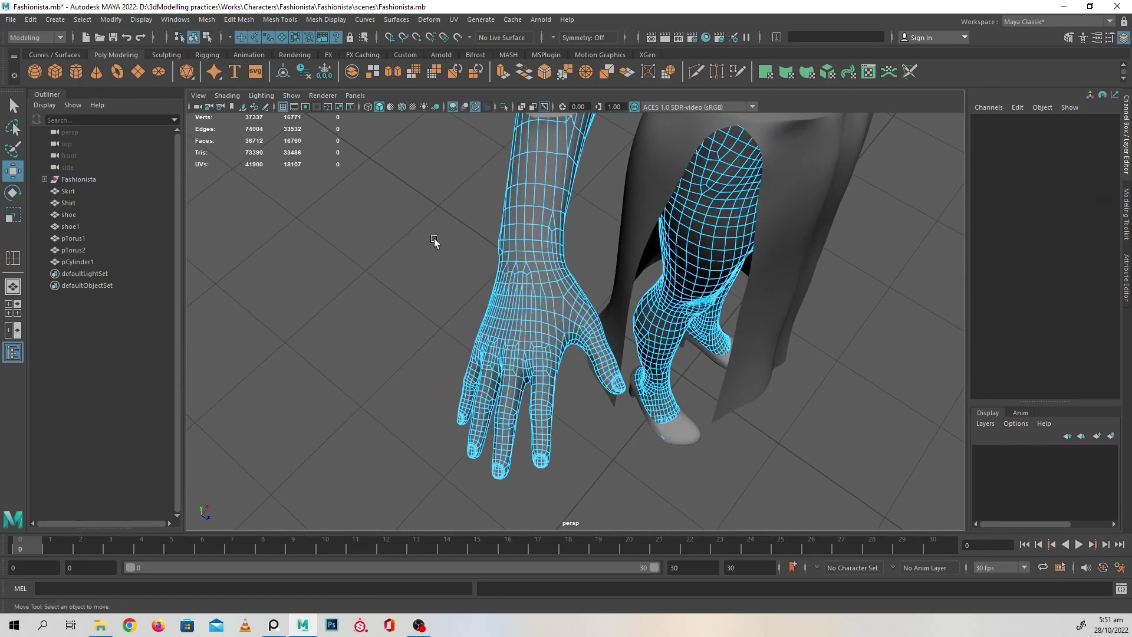
drag(422, 242, 490, 406)
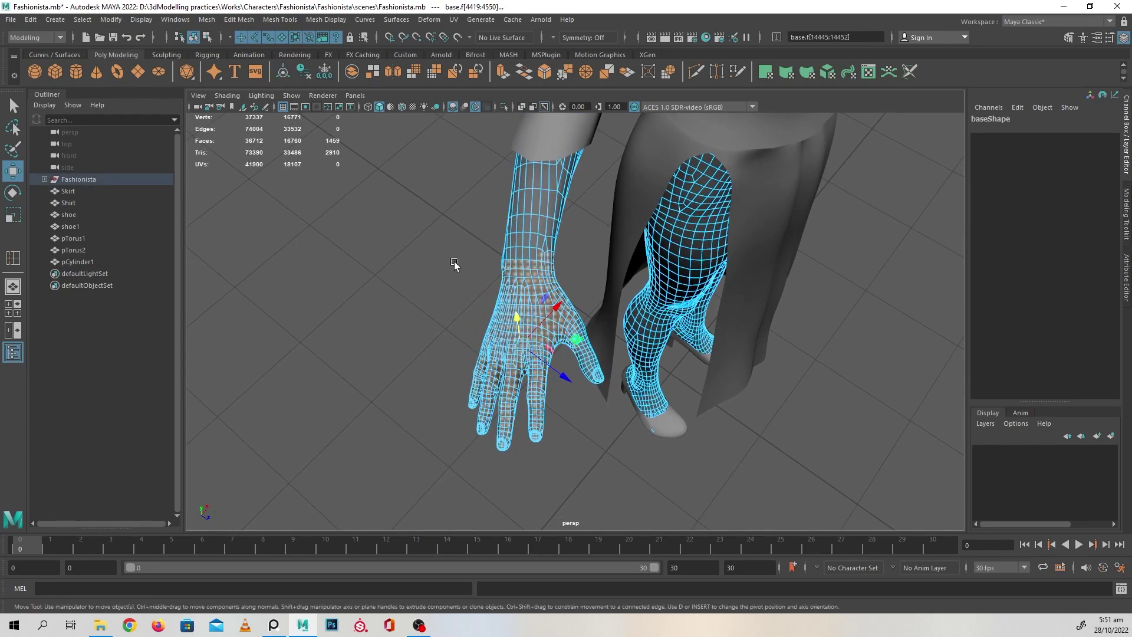
drag(462, 264, 610, 491)
Step: Remove the fingertip faces from the hand selection, leaving a fingerless-glove shape
alt+drag(529, 390, 579, 440)
alt+right_drag(579, 440, 548, 465)
alt+drag(548, 465, 495, 460)
alt+right_drag(495, 459, 512, 446)
alt+drag(494, 356, 509, 460)
drag(547, 411, 486, 401)
ctrl+drag(396, 469, 554, 282)
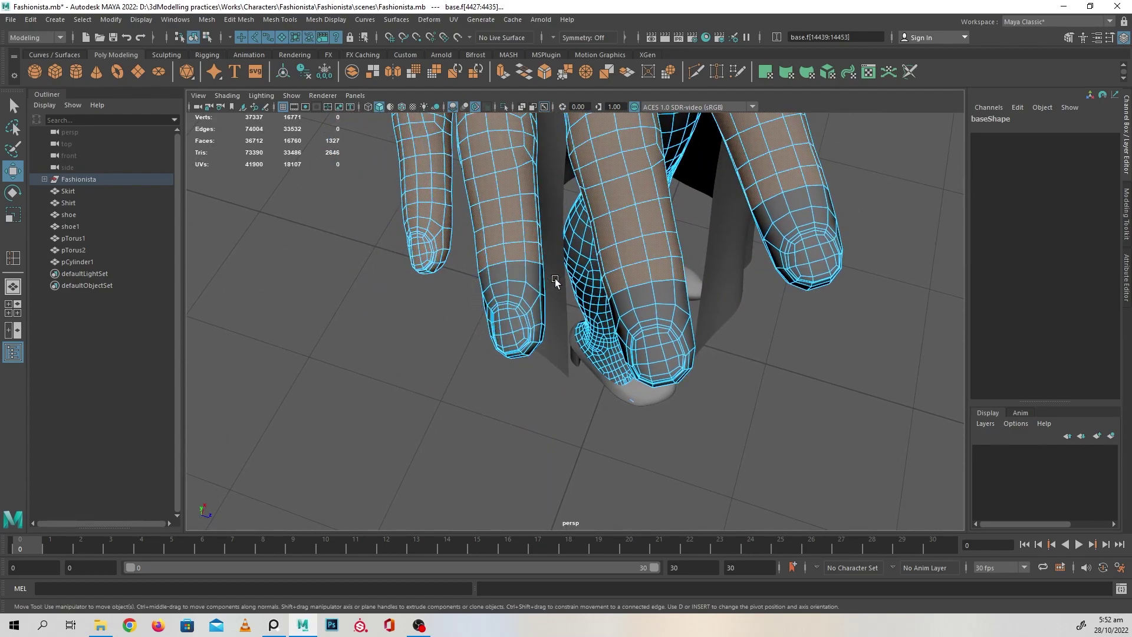
ctrl+drag(397, 309, 458, 214)
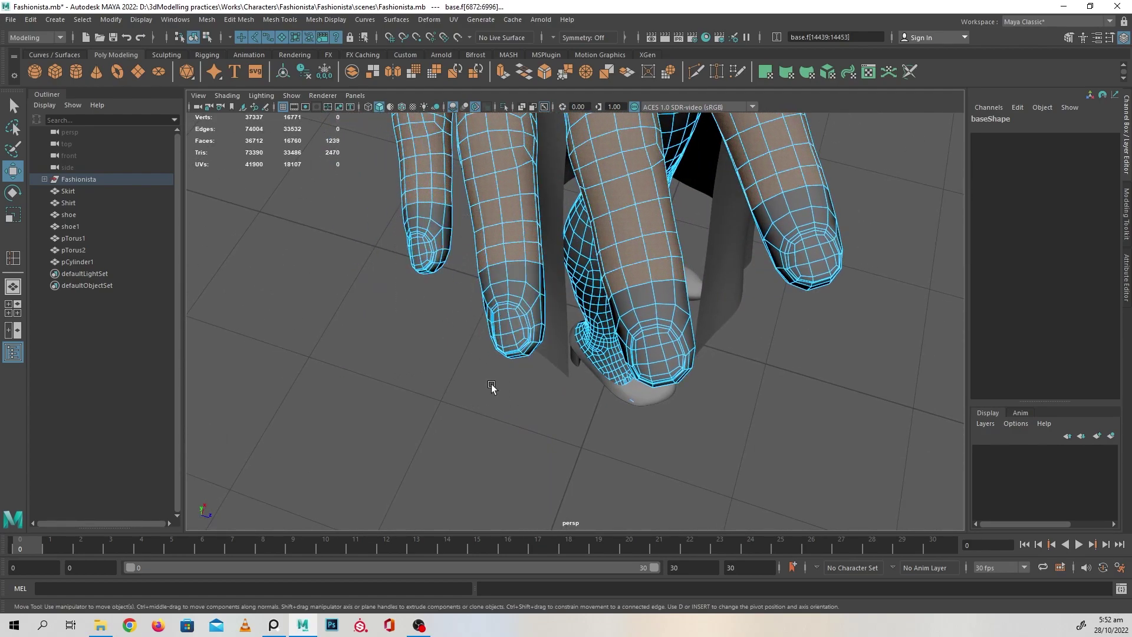
Step: Duplicate the selected hand faces as a separate mesh with Duplicate Face
alt+drag(493, 384, 513, 339)
alt+drag(606, 315, 590, 212)
shift+right_click(589, 212)
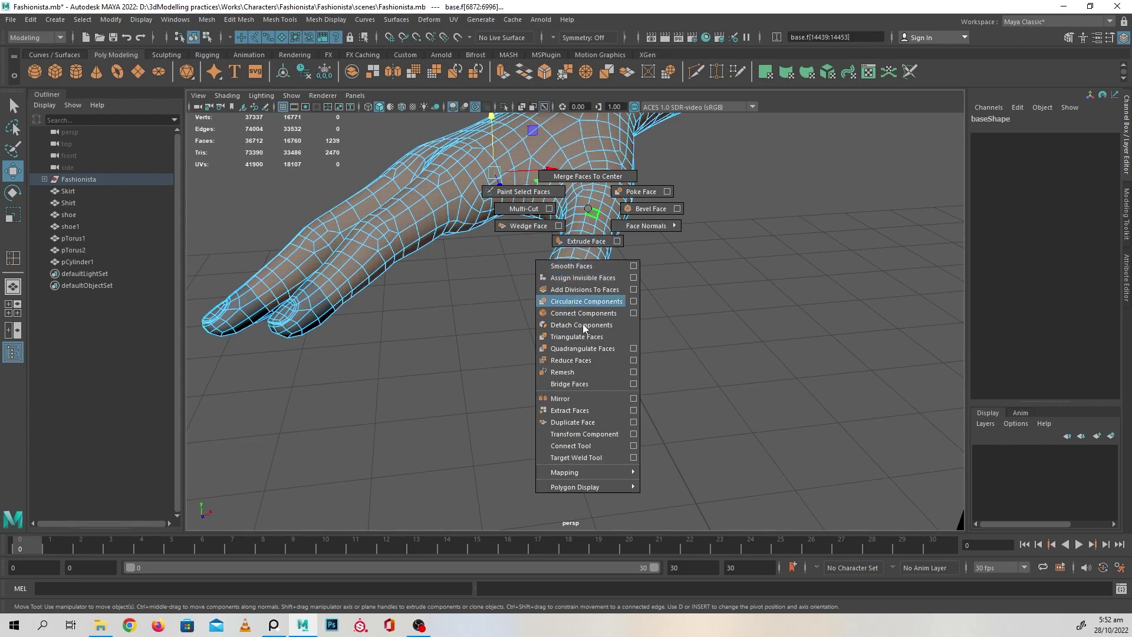
click(583, 422)
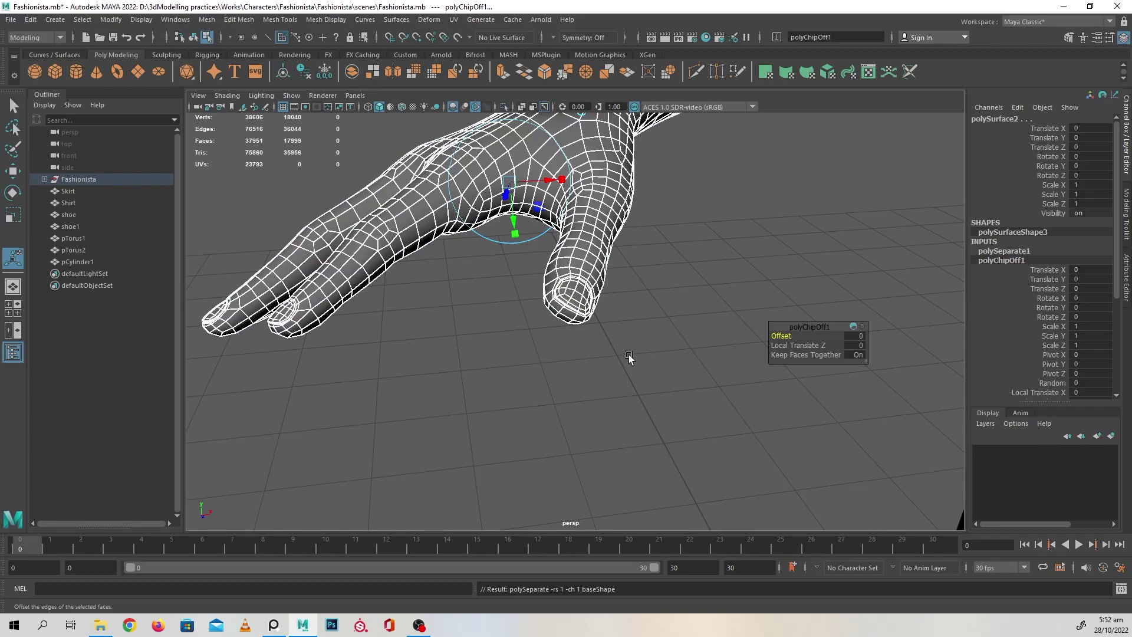
Step: Try Offset values of 0.1 and 0.5 on the duplicated hand faces and inspect the fingers up close
alt+right_drag(581, 392, 657, 419)
alt+right_drag(614, 321, 690, 383)
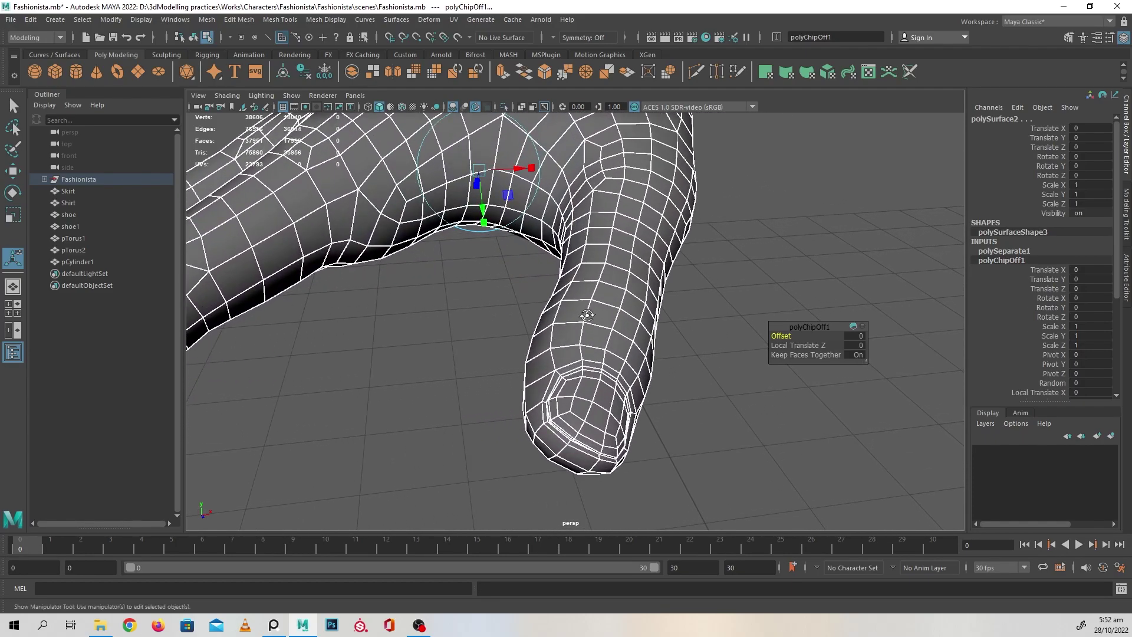
alt+drag(588, 314, 669, 319)
alt+middle_drag(448, 300, 573, 303)
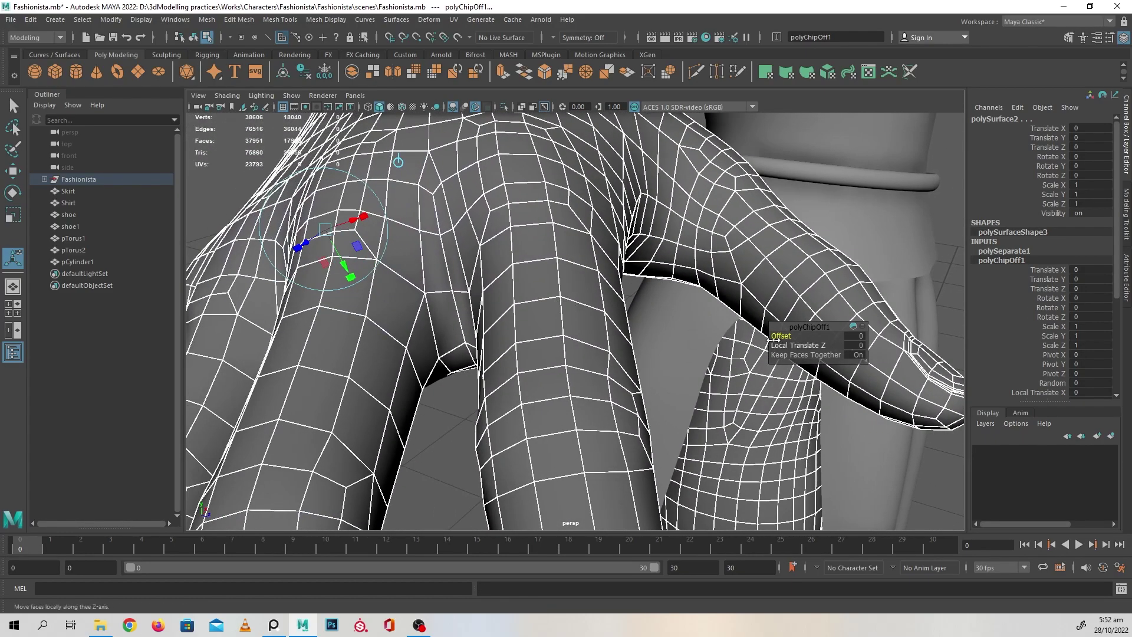
click(861, 336)
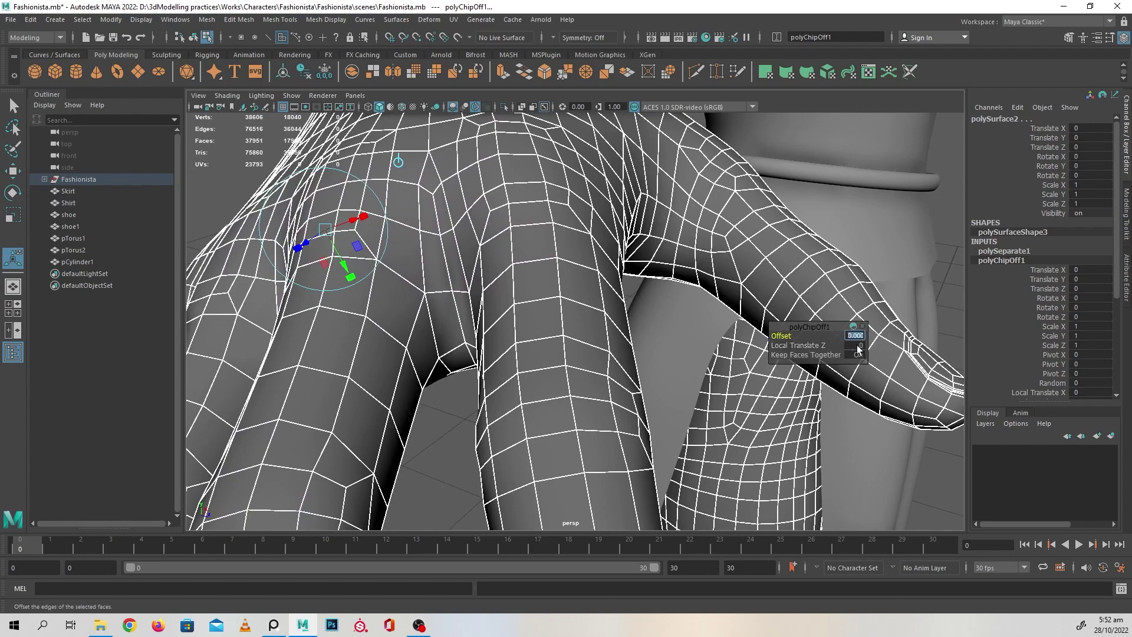
text(0.1)
key(Return)
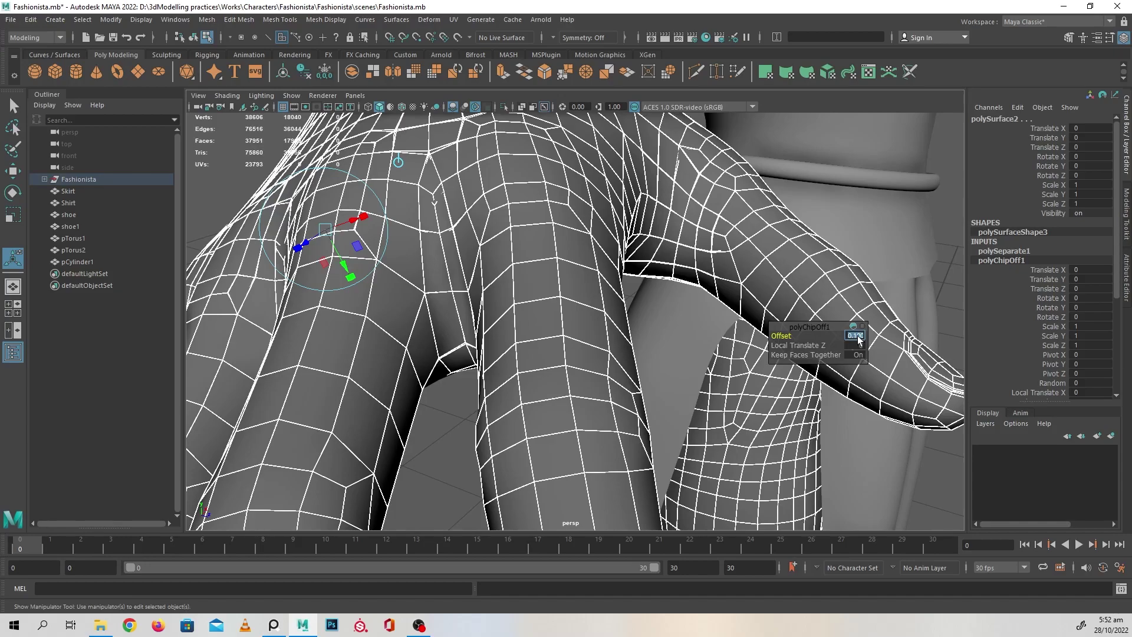
key(Return)
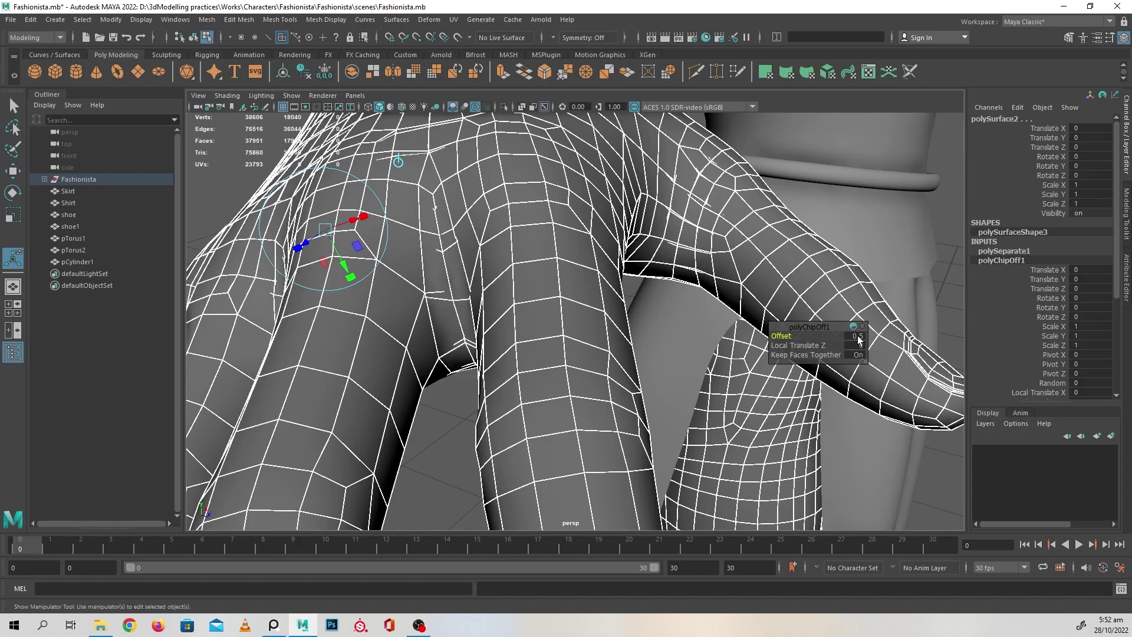
alt+drag(851, 343, 593, 336)
scroll(593, 336, up, 5)
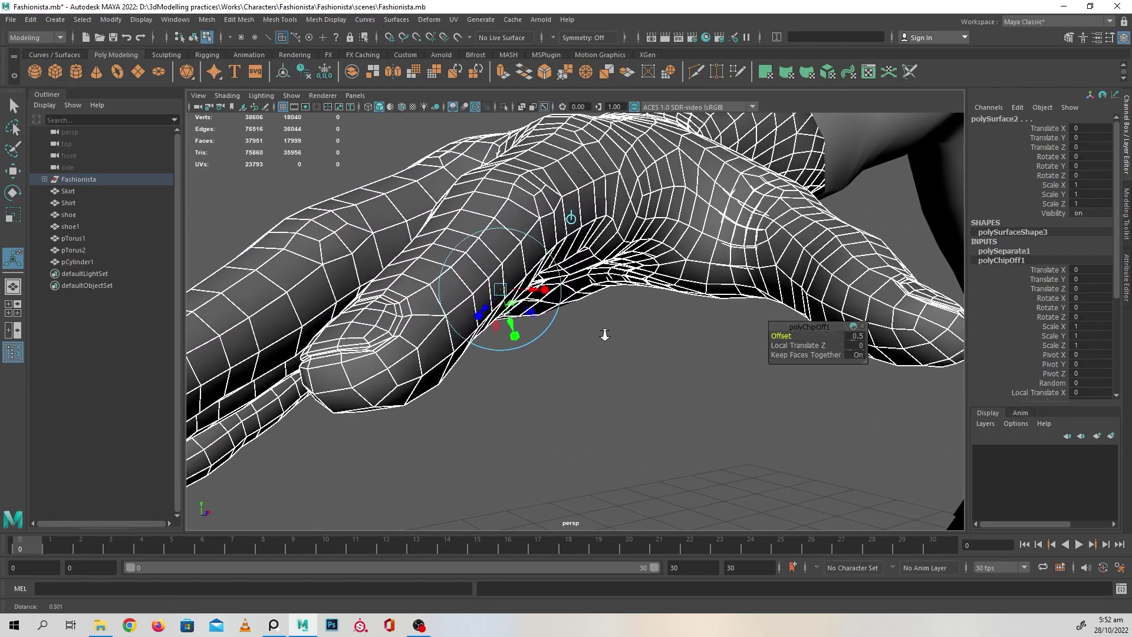
scroll(596, 370, up, 2)
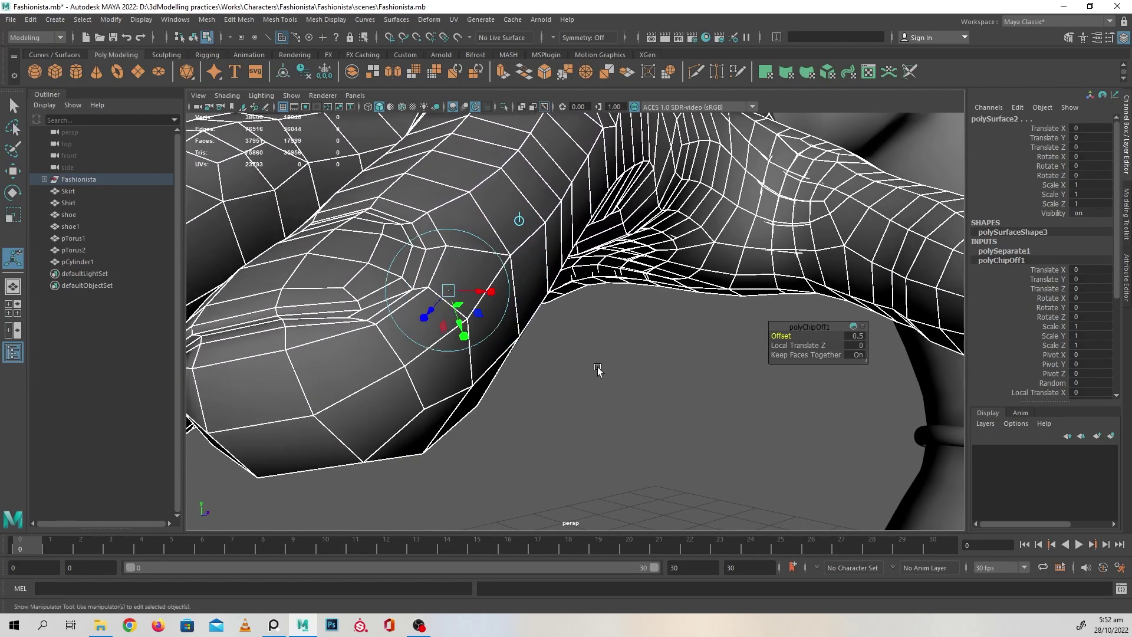
Step: Reset the duplicated faces' Offset to 0
click(855, 336)
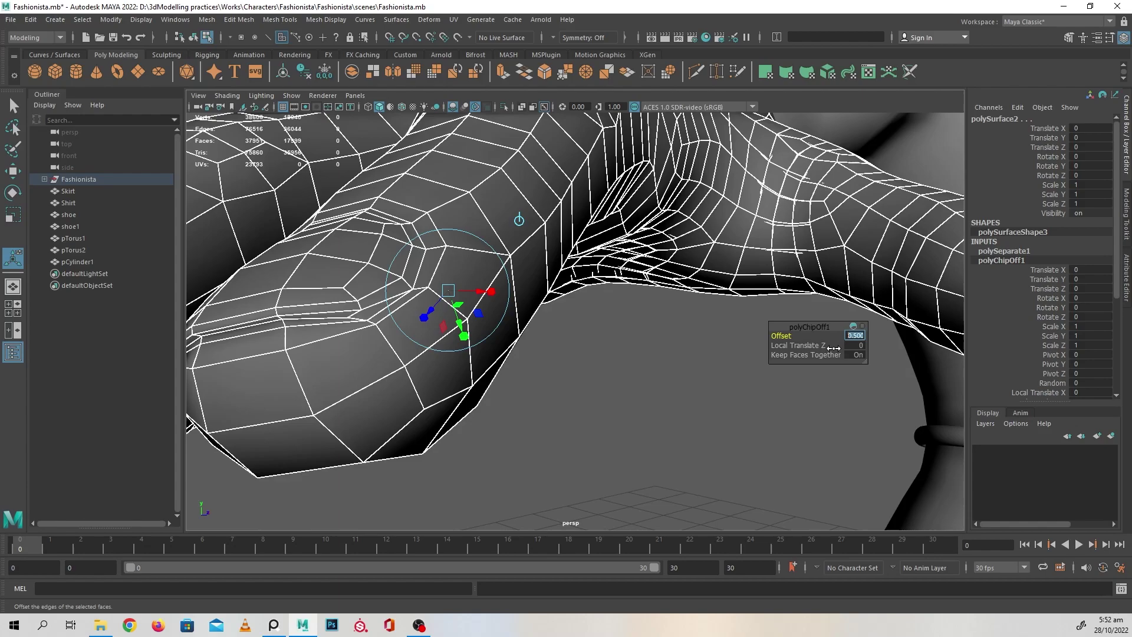
key(Return)
click(861, 337)
text(0)
key(Return)
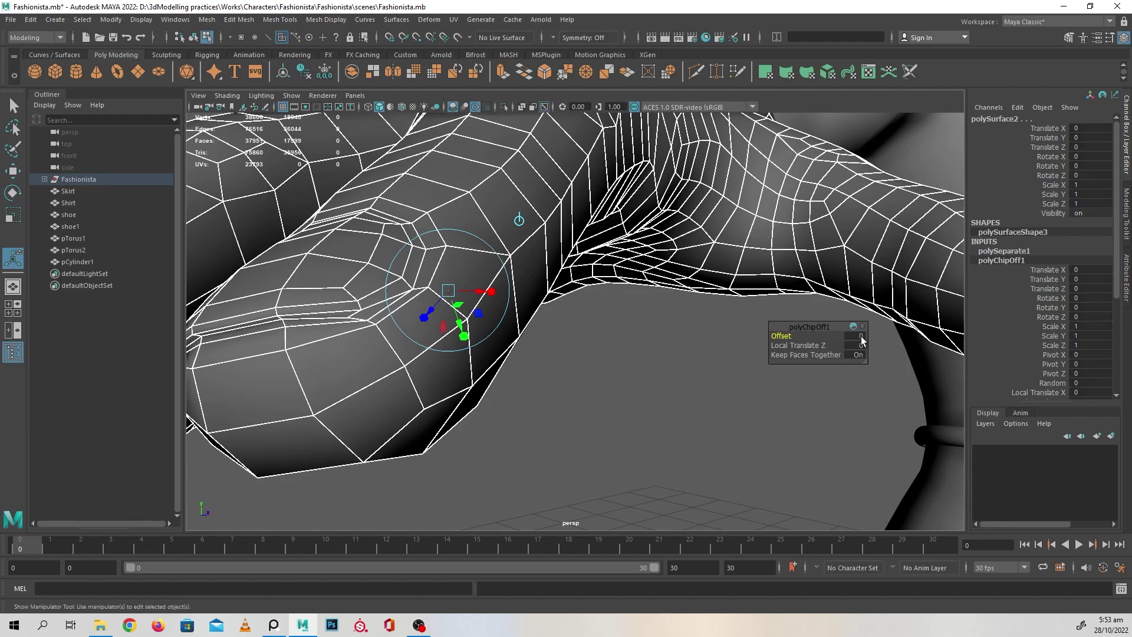
Step: Try a Local Translate Z of 1 on the duplicated faces, and undo it
click(856, 345)
text(1)
key(Return)
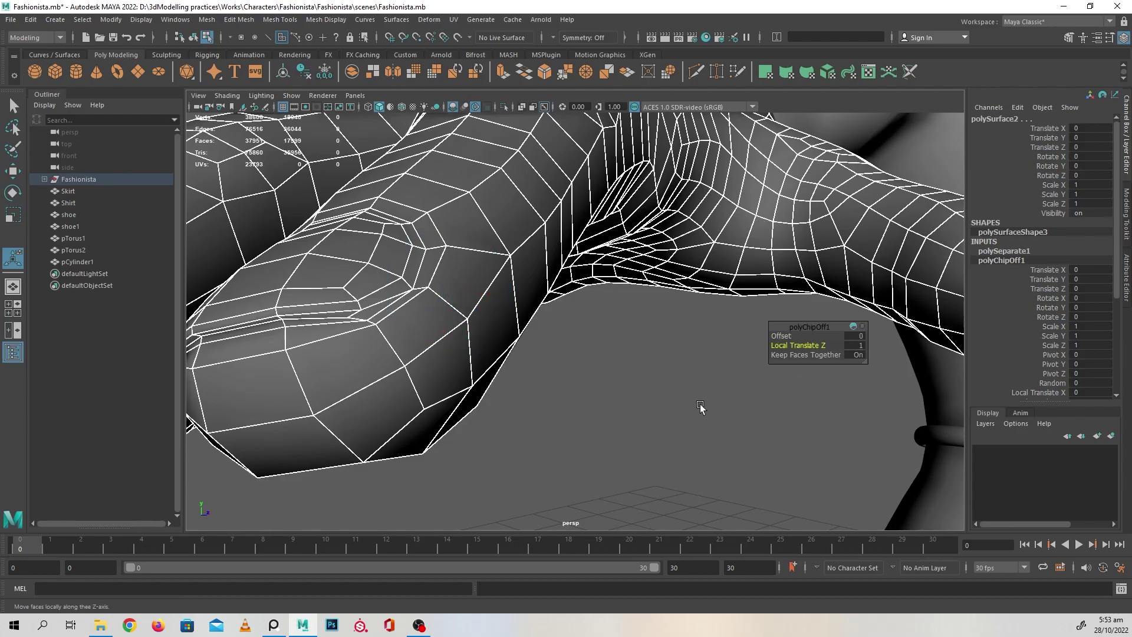
alt+drag(687, 405, 476, 432)
key(ctrl+z)
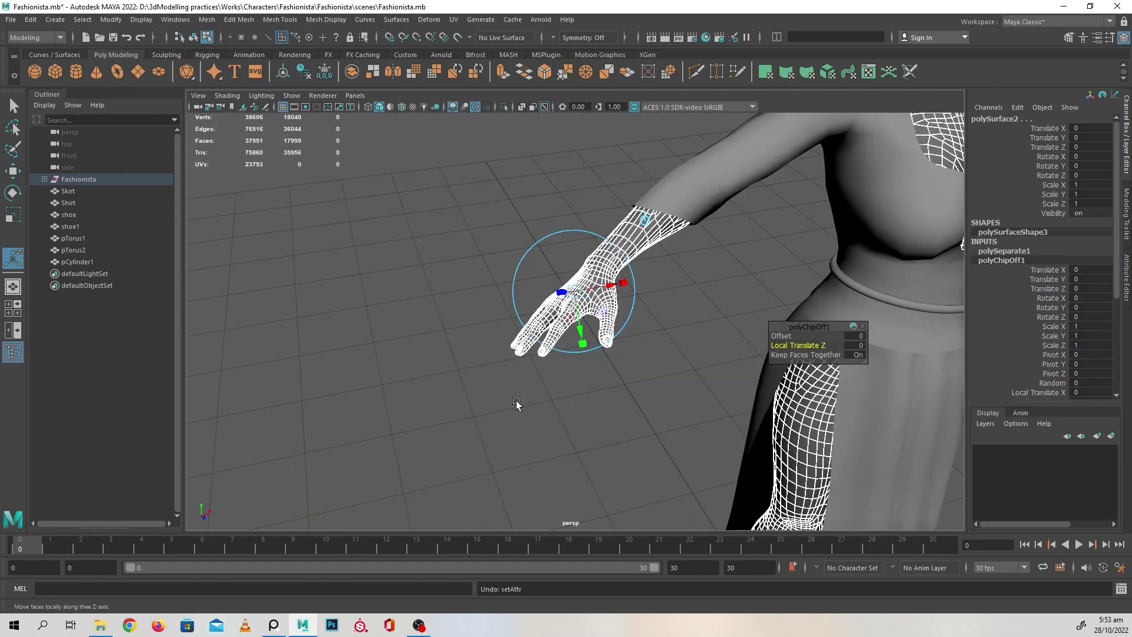
Step: Push the duplicated hand faces slightly outward along their local Z axis, by about 0.0026
alt+right_drag(515, 404, 743, 508)
alt+right_drag(637, 460, 779, 516)
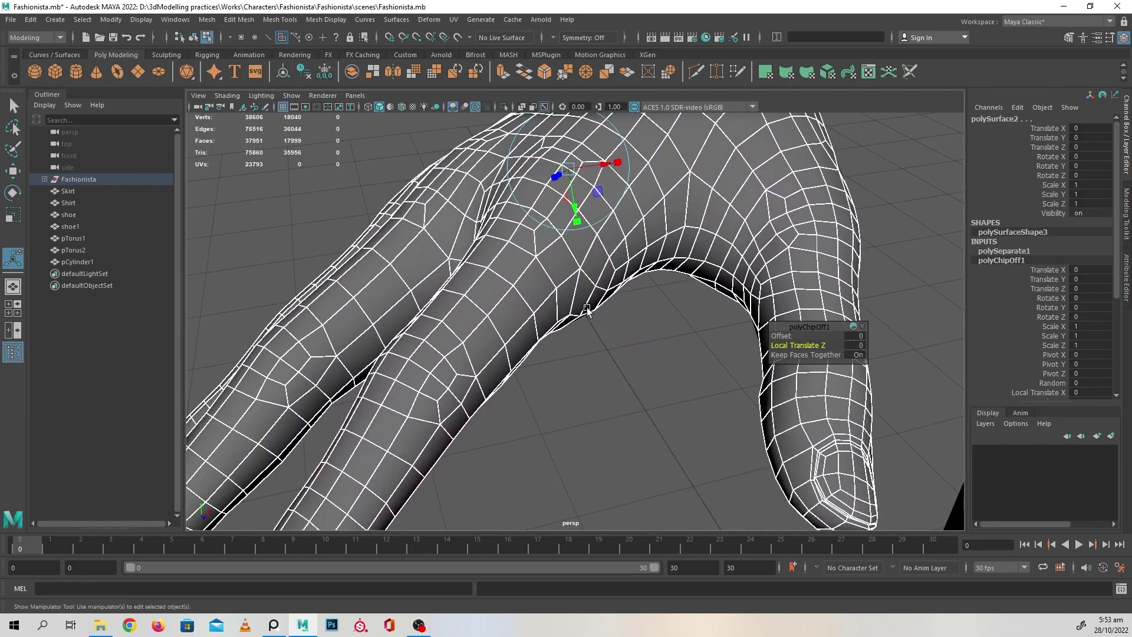
alt+drag(561, 207, 389, 244)
key(ctrl+z)
key(ctrl+z)
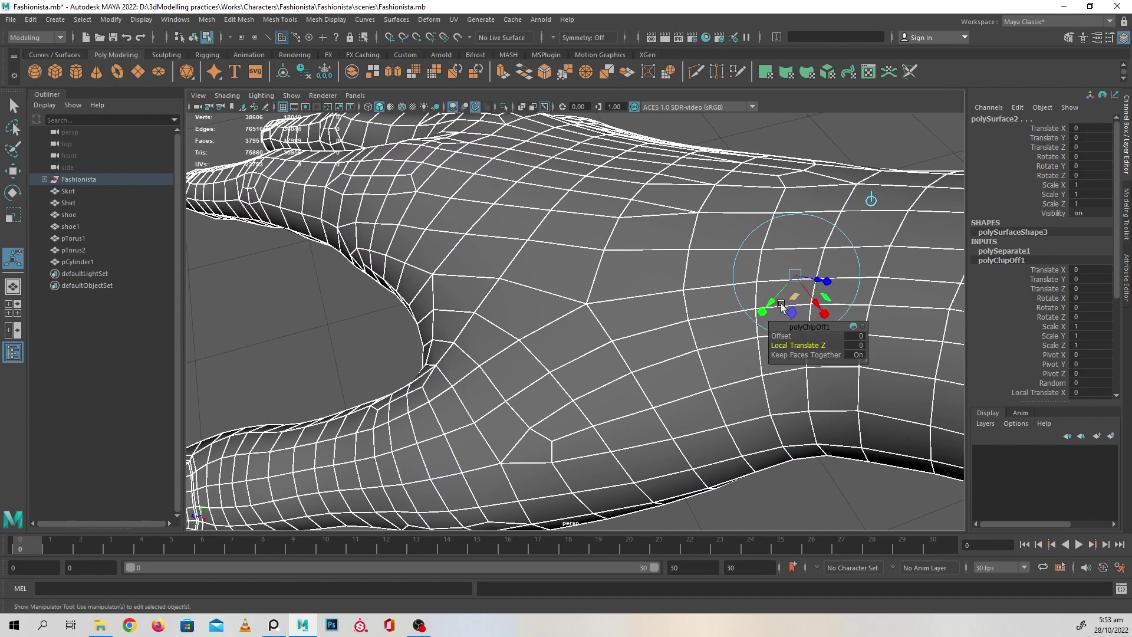
drag(819, 282, 821, 283)
alt+drag(615, 328, 608, 306)
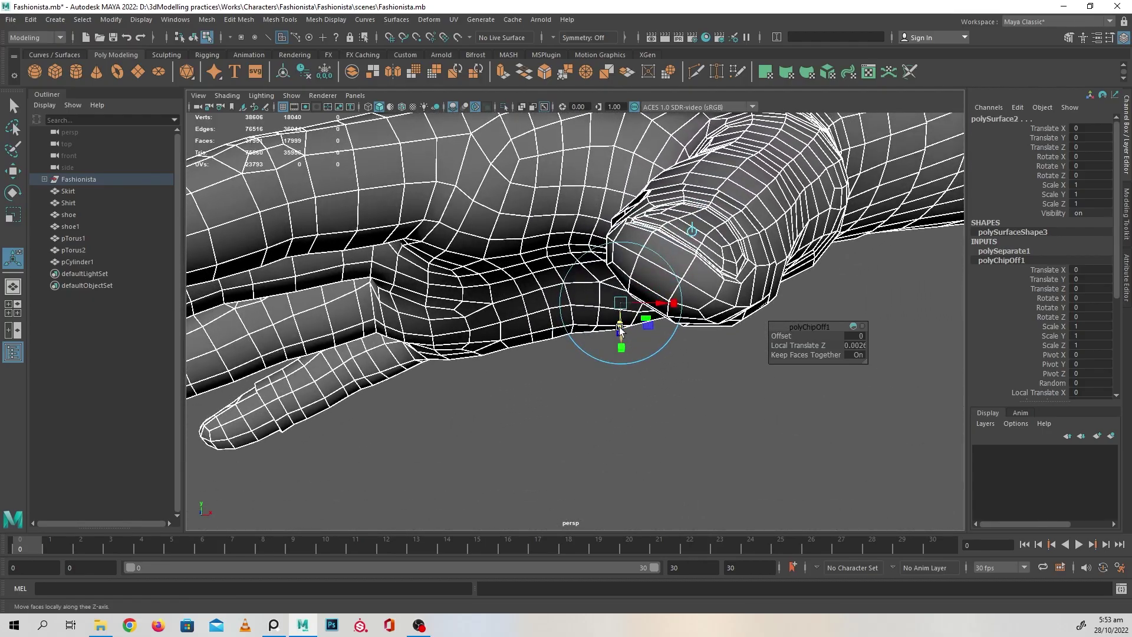
Step: Examine the raised glove shell around the palm, wrist, thumb and fingers for even clearance from the hand
alt+drag(530, 361, 761, 347)
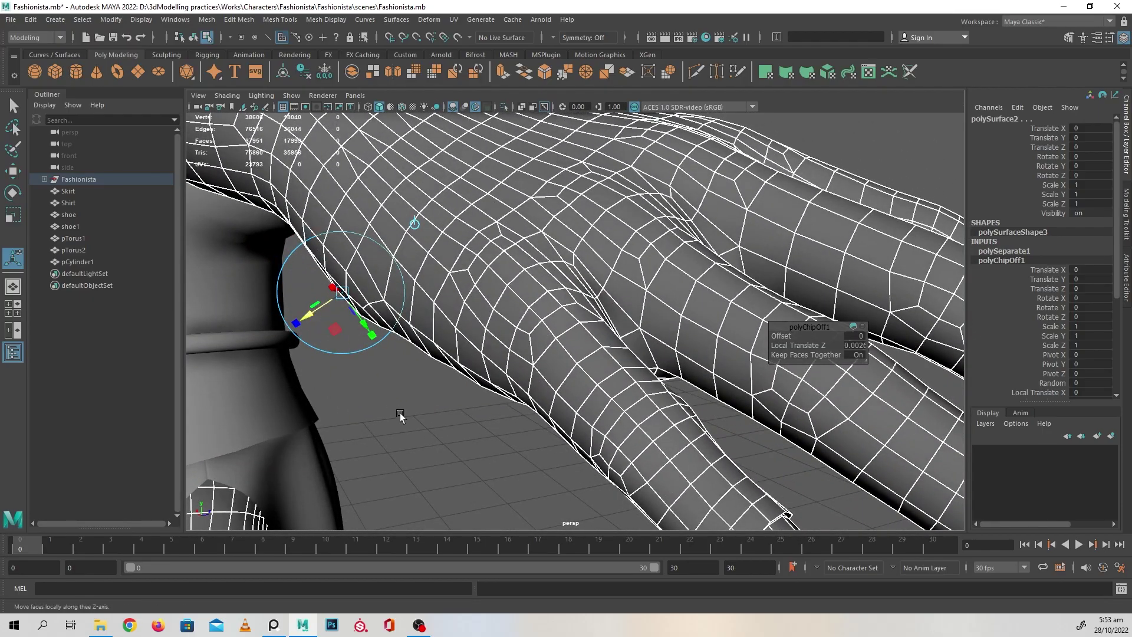
alt+right_drag(400, 413, 401, 424)
alt+drag(401, 425, 460, 432)
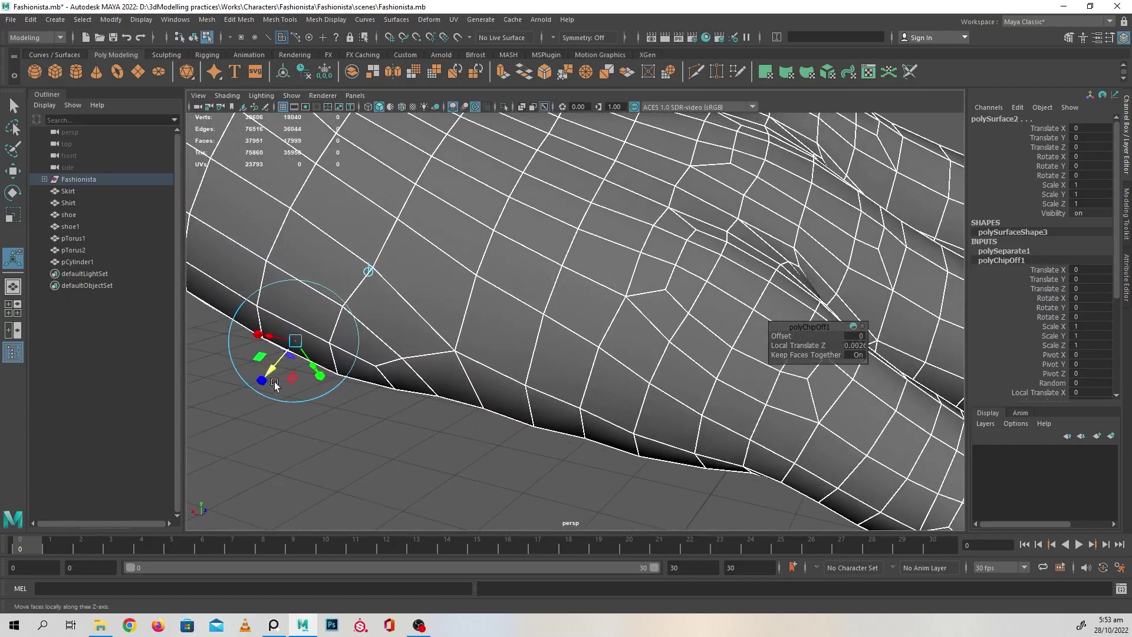
alt+right_drag(538, 444, 480, 436)
alt+drag(480, 436, 407, 427)
alt+right_drag(407, 427, 472, 440)
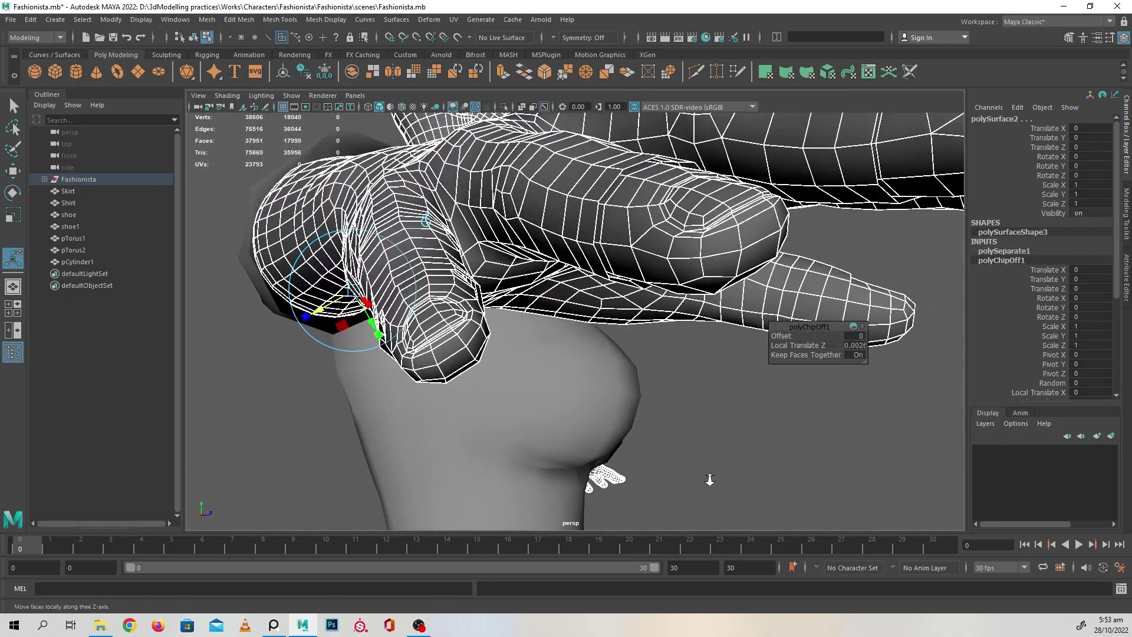
alt+drag(695, 475, 749, 469)
alt+middle_drag(657, 450, 603, 448)
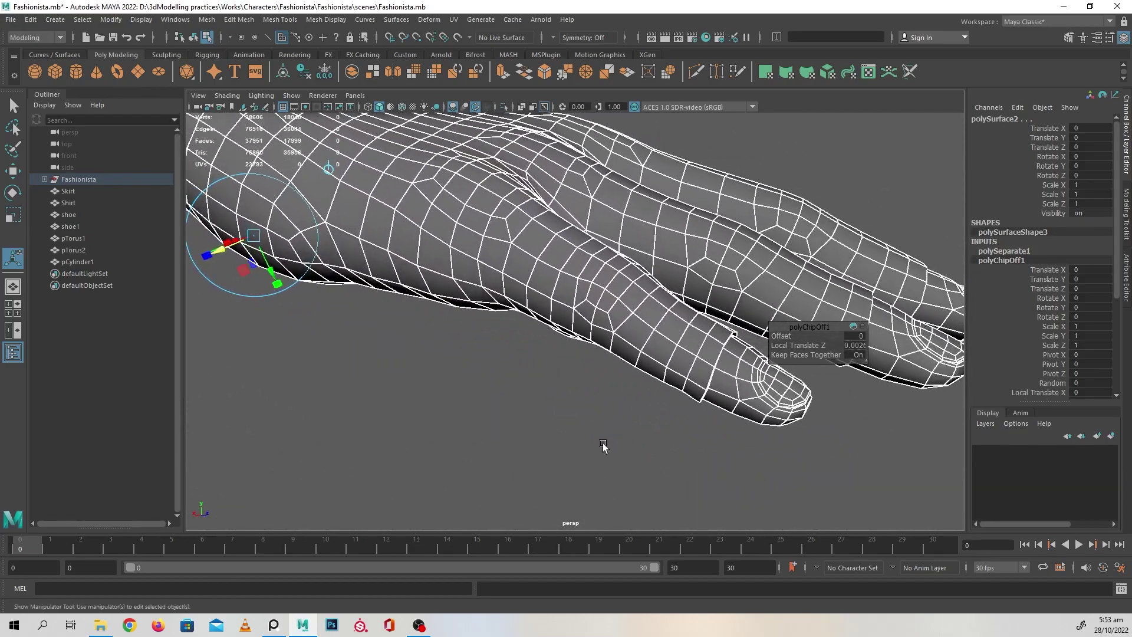
alt+drag(604, 447, 487, 413)
scroll(487, 415, up, 5)
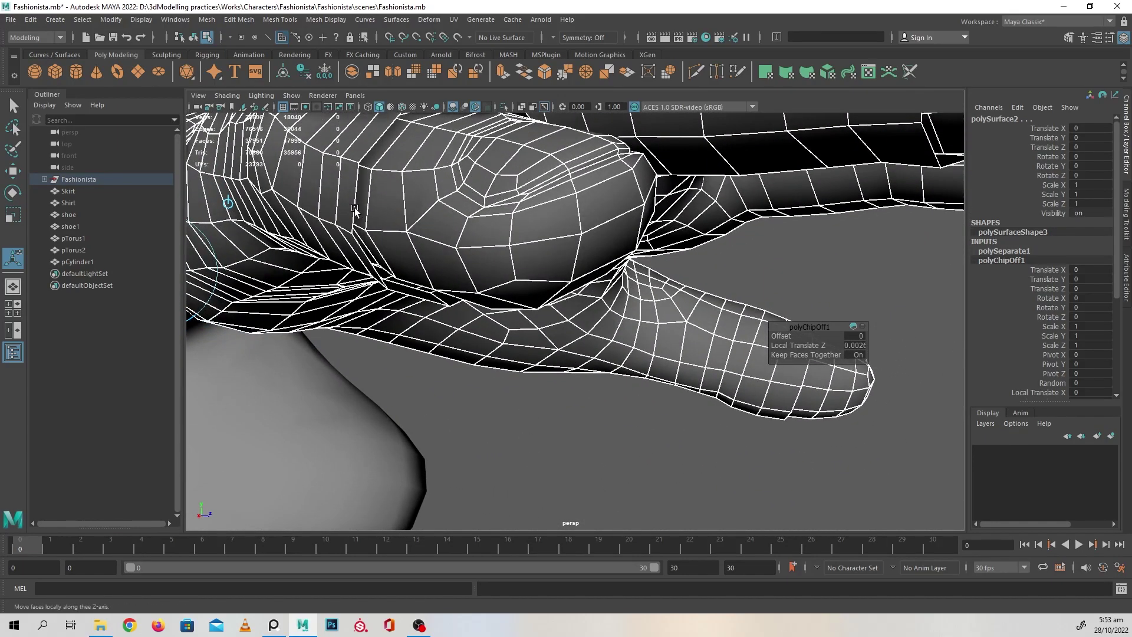
alt+middle_drag(348, 288, 558, 306)
scroll(566, 316, up, 2)
scroll(537, 335, down, 2)
alt+middle_drag(496, 355, 529, 338)
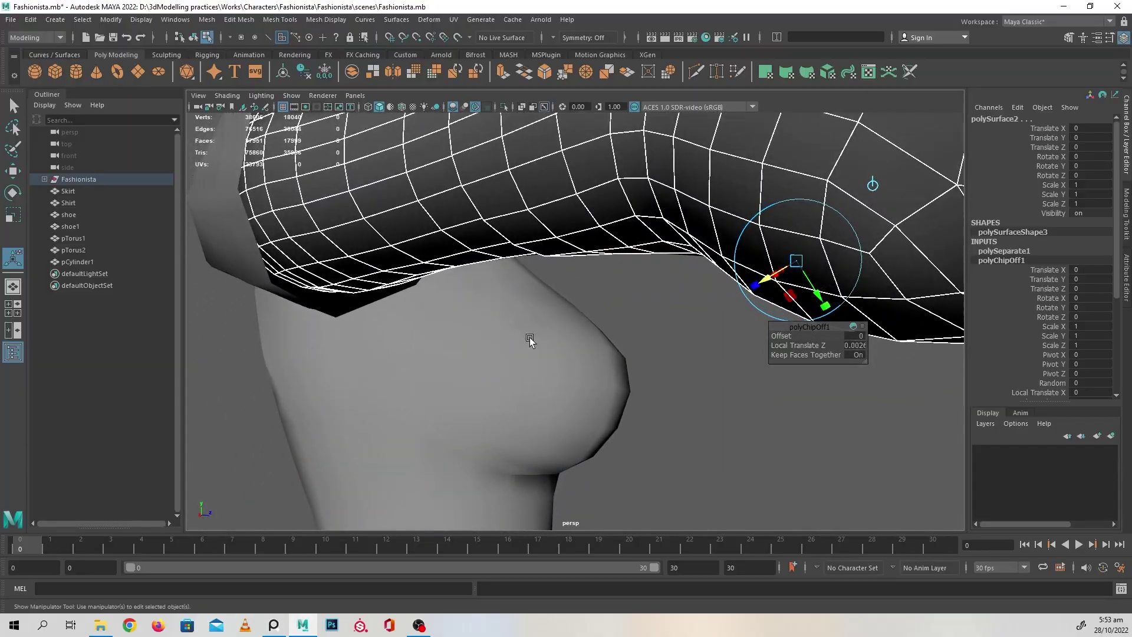
alt+right_drag(530, 338, 416, 333)
alt+drag(551, 352, 488, 366)
alt+right_drag(487, 366, 503, 383)
alt+middle_drag(591, 390, 624, 345)
alt+drag(624, 354, 525, 433)
alt+right_drag(525, 434, 495, 424)
alt+drag(495, 425, 525, 436)
alt+middle_drag(525, 437, 463, 413)
alt+right_drag(463, 413, 490, 422)
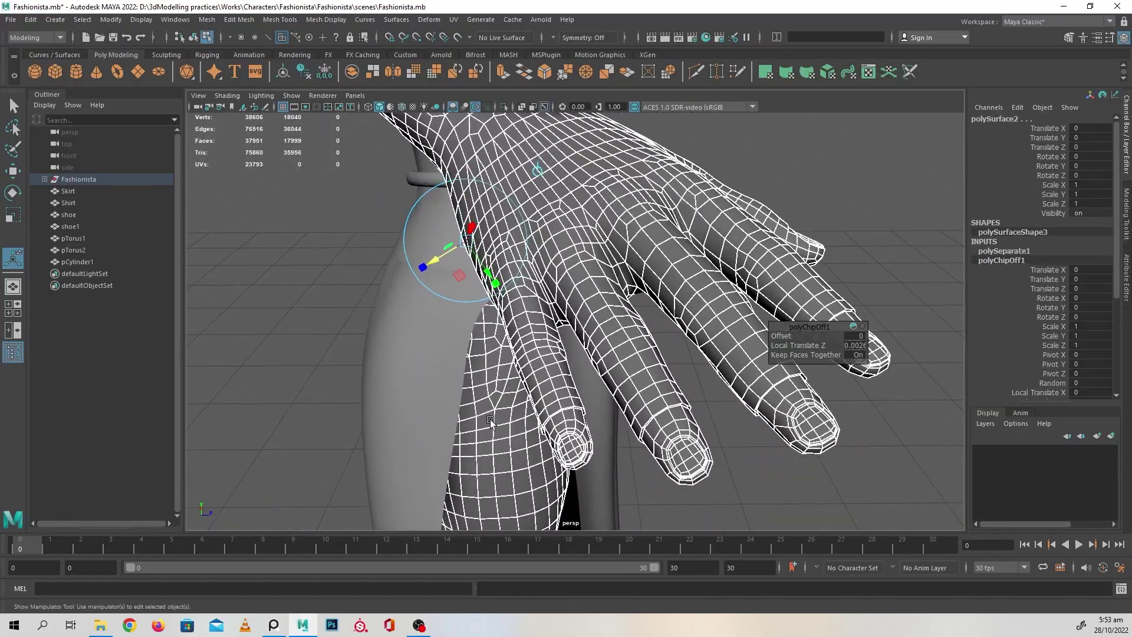
alt+drag(490, 419, 579, 418)
Step: Finish the face duplication, return to object mode and check the separate glove mesh on the hand
key(w)
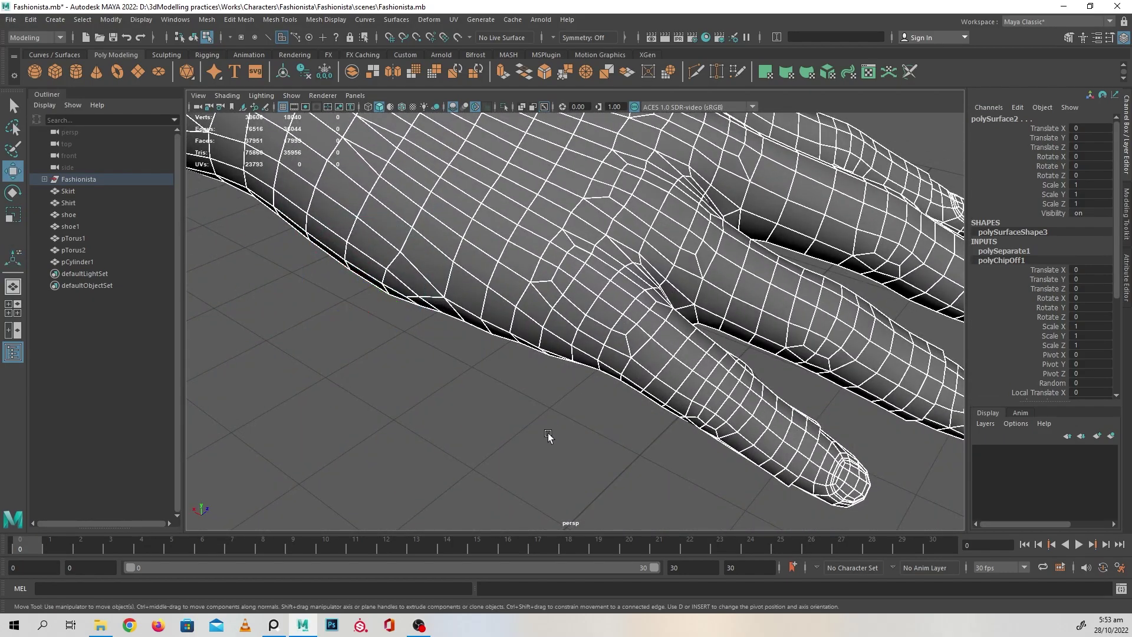
click(548, 436)
click(464, 254)
alt+right_drag(531, 348, 497, 358)
alt+drag(497, 358, 463, 348)
right_drag(493, 235, 549, 199)
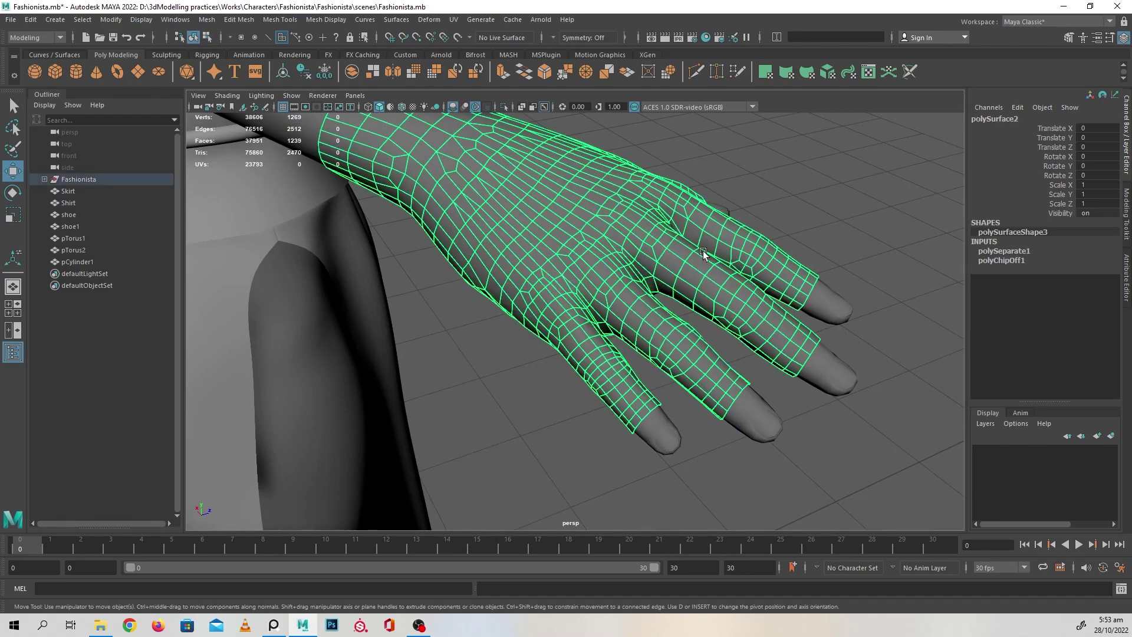
alt+drag(703, 250, 798, 269)
click(763, 286)
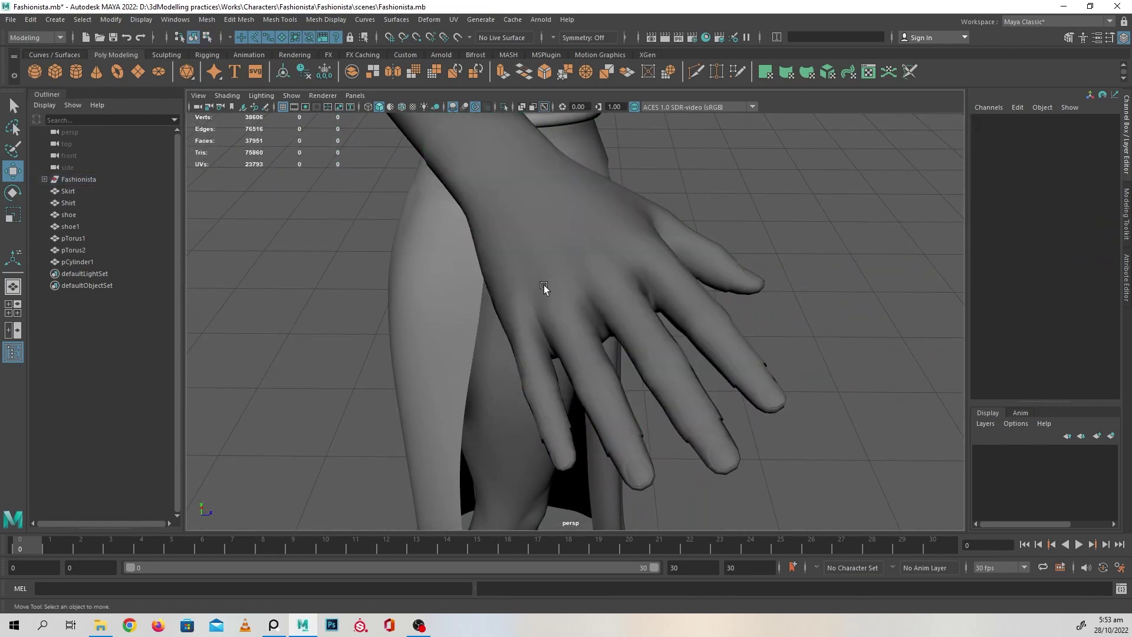
Step: Expand the Fashionista and base groups in the Outliner and select polySurface1 and polySurface2 together
click(44, 179)
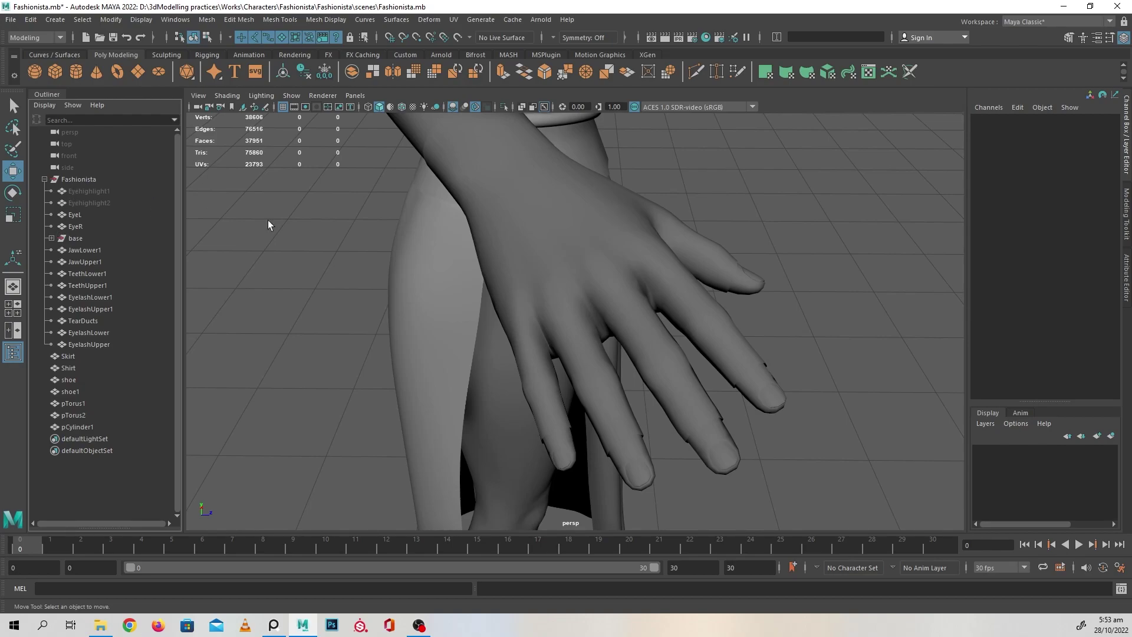
click(565, 246)
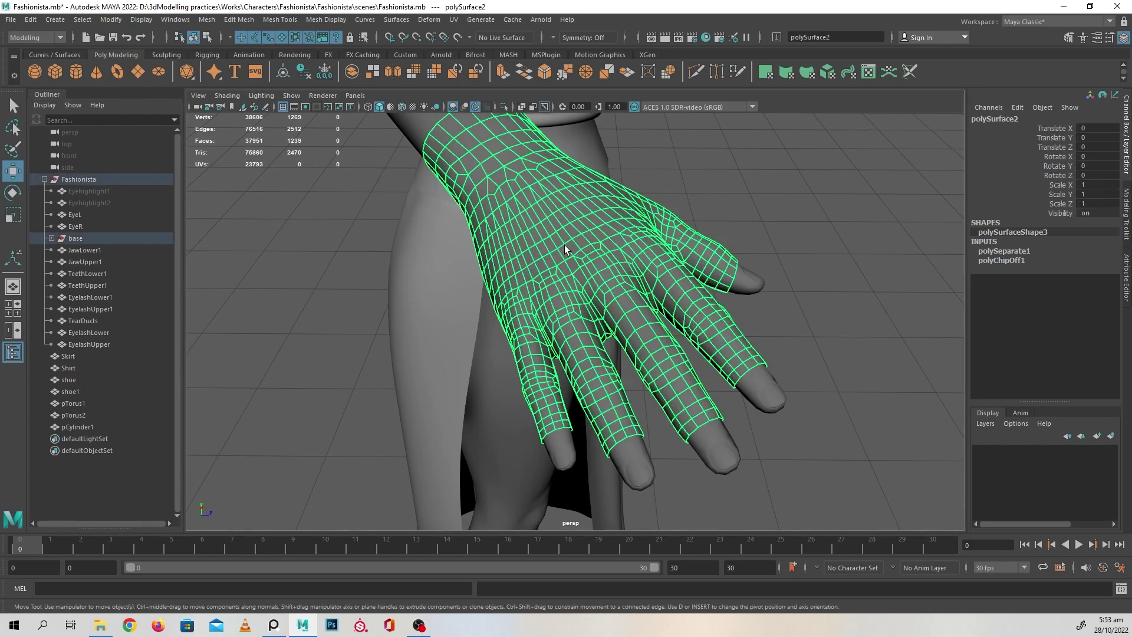
click(52, 239)
click(93, 250)
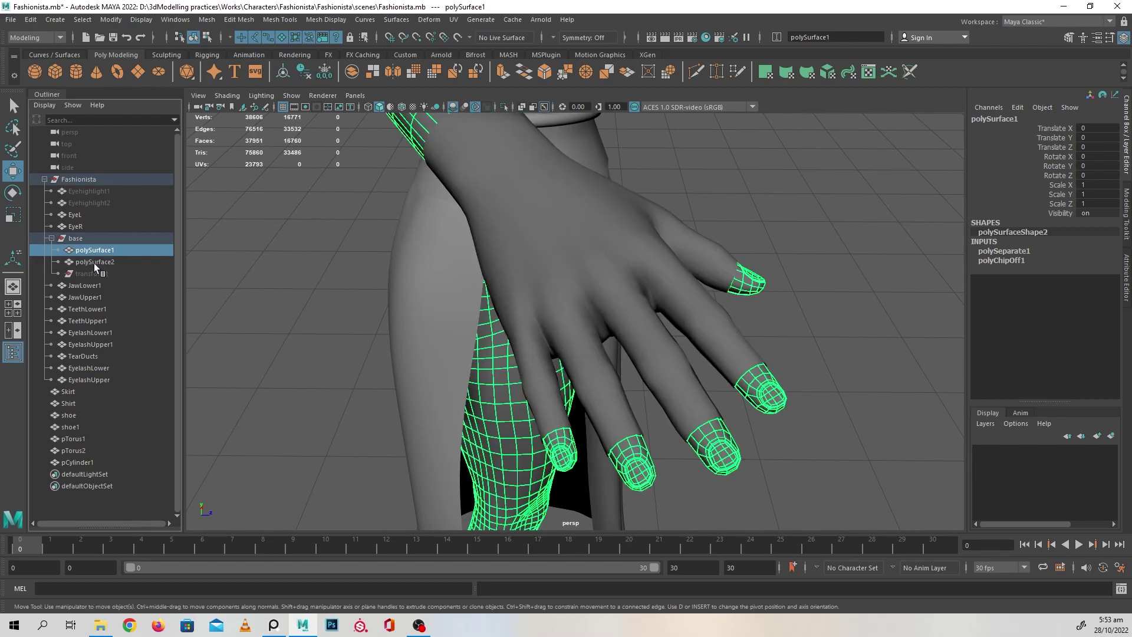
ctrl+click(96, 262)
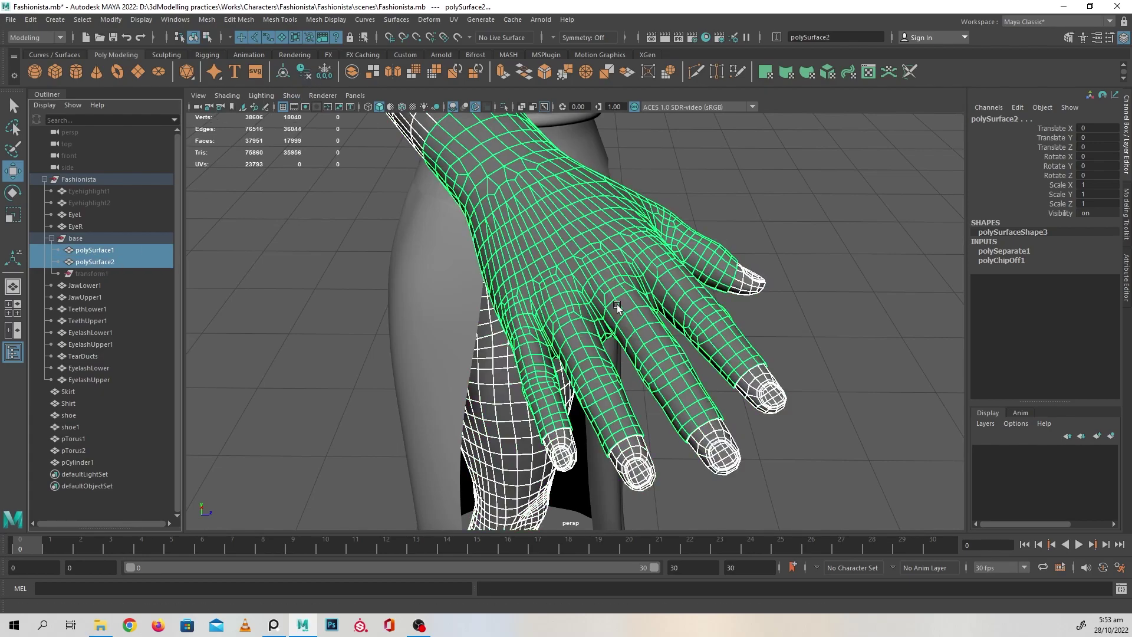
key(f)
alt+drag(708, 195, 624, 220)
alt+drag(706, 266, 651, 313)
alt+middle_drag(651, 313, 563, 340)
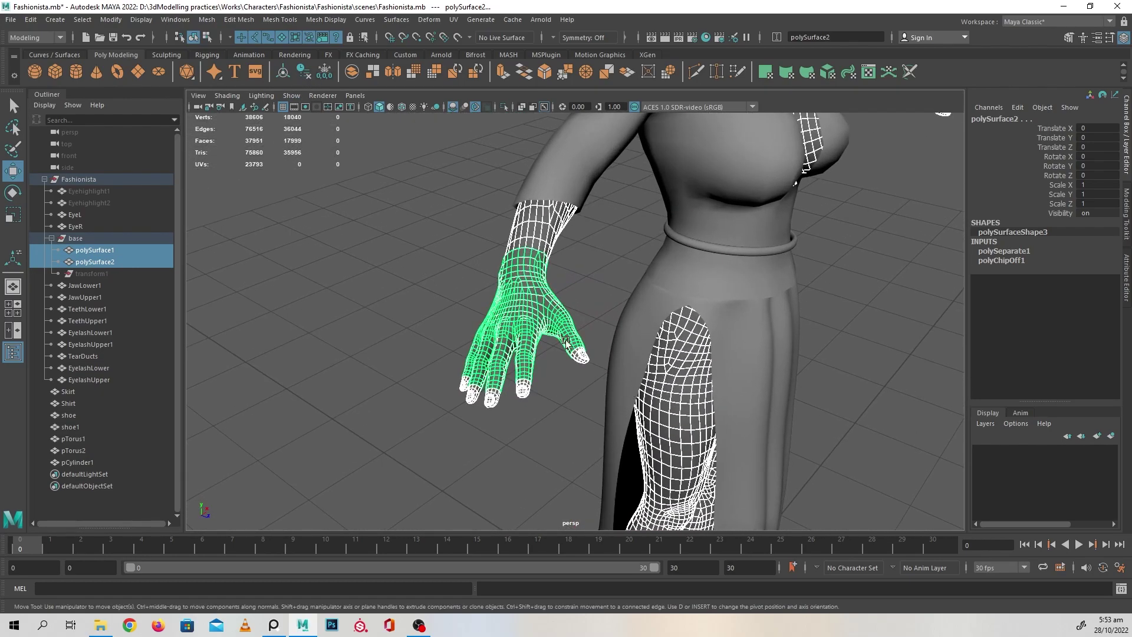
Step: Delete the construction history of polySurface1 and polySurface2 and move both out of the base group, directly under Fashionista
alt+right_drag(354, 333, 417, 333)
scroll(418, 333, up, 2)
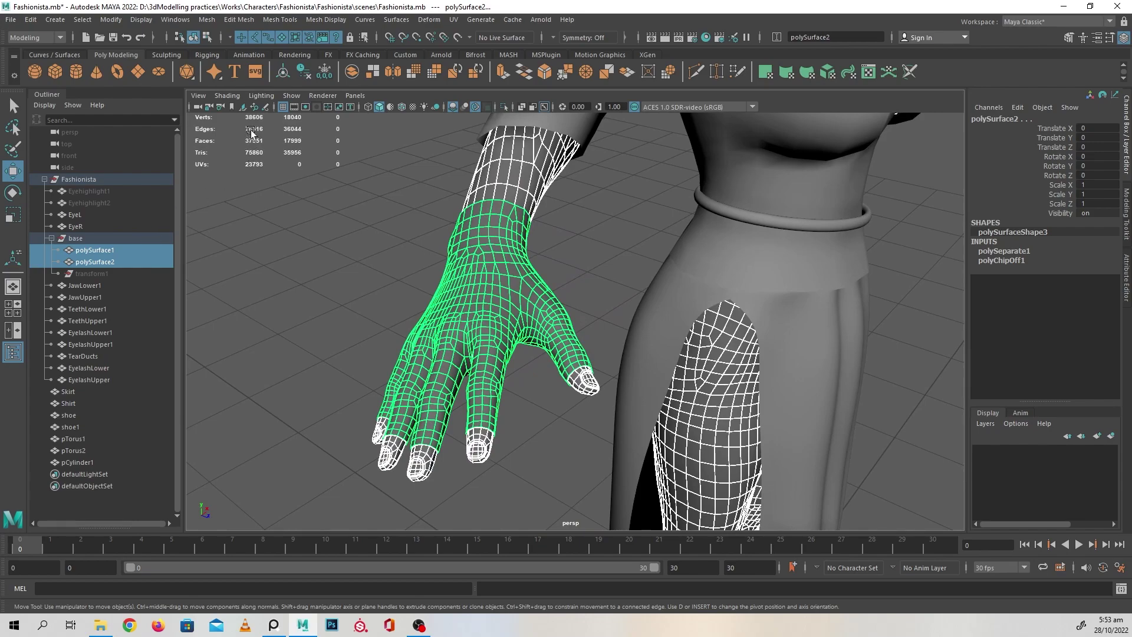
click(304, 74)
drag(93, 255, 93, 195)
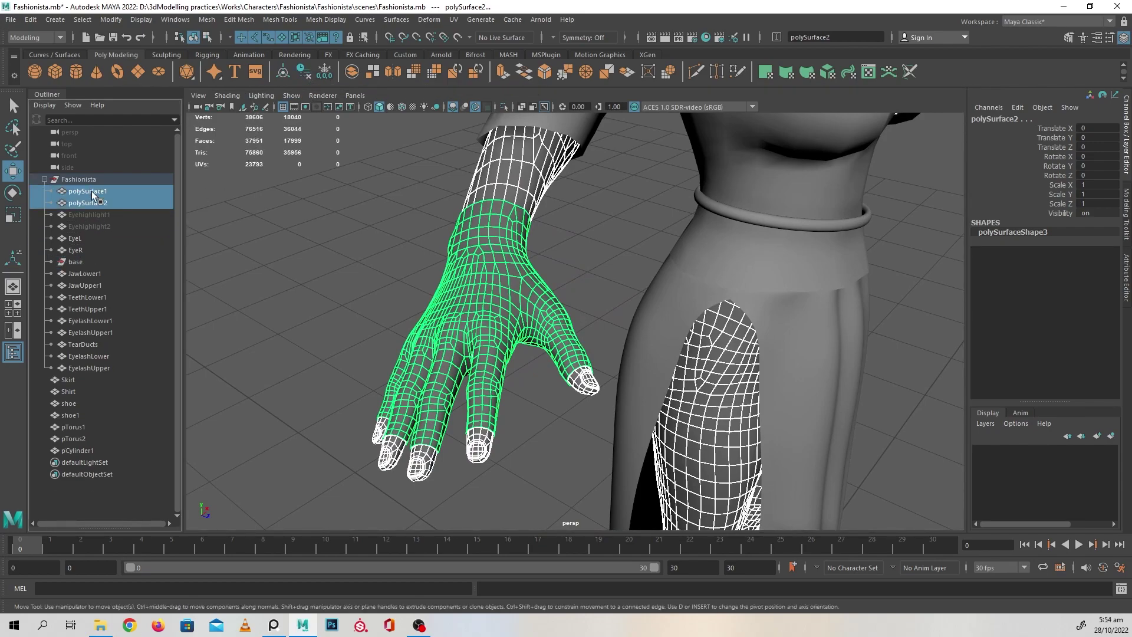
Step: Delete the emptied base group and rename the body mesh polySurface1 as base
click(79, 261)
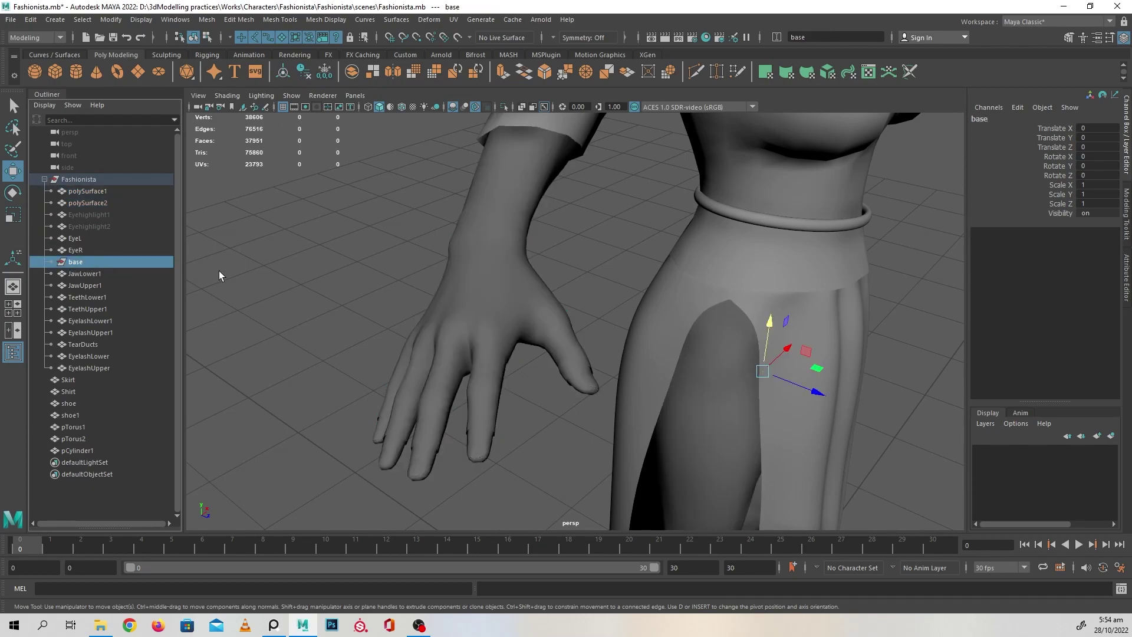
key(Delete)
click(87, 191)
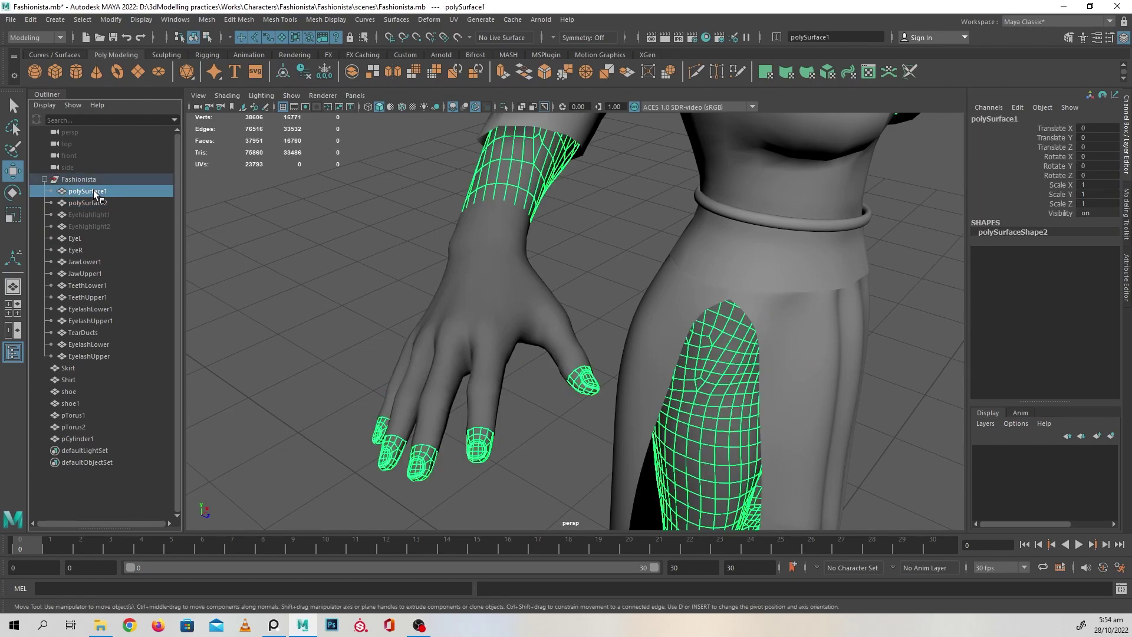
double_click(94, 193)
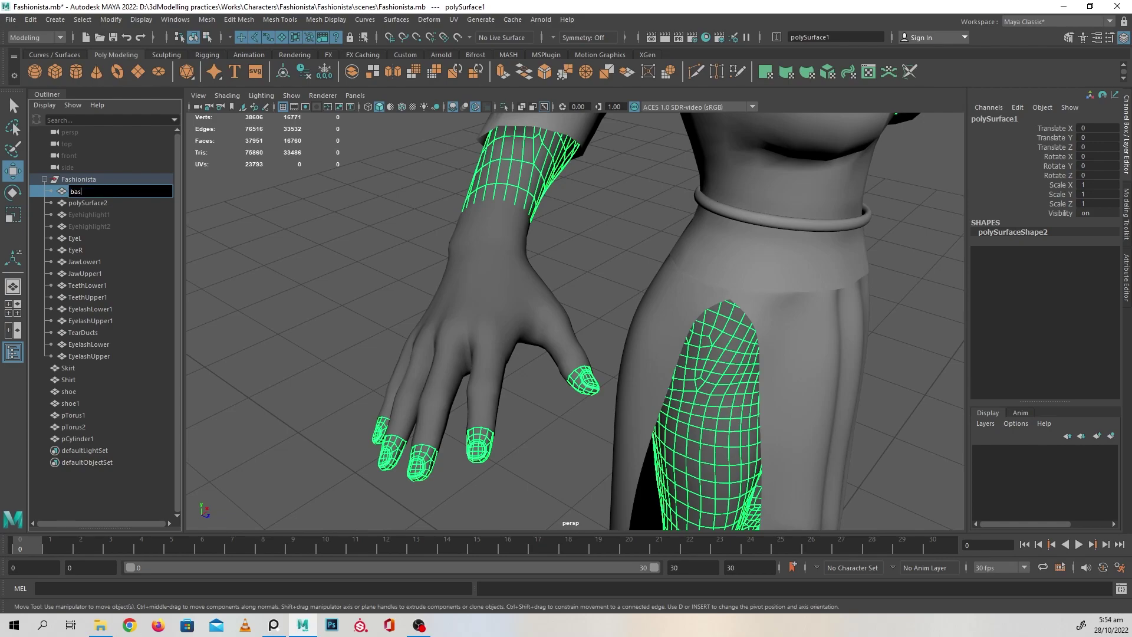
text(base)
key(Return)
Step: Try to move polySurface2 below the last item of the Fashionista group, and check the group's contents in the Outliner
click(89, 202)
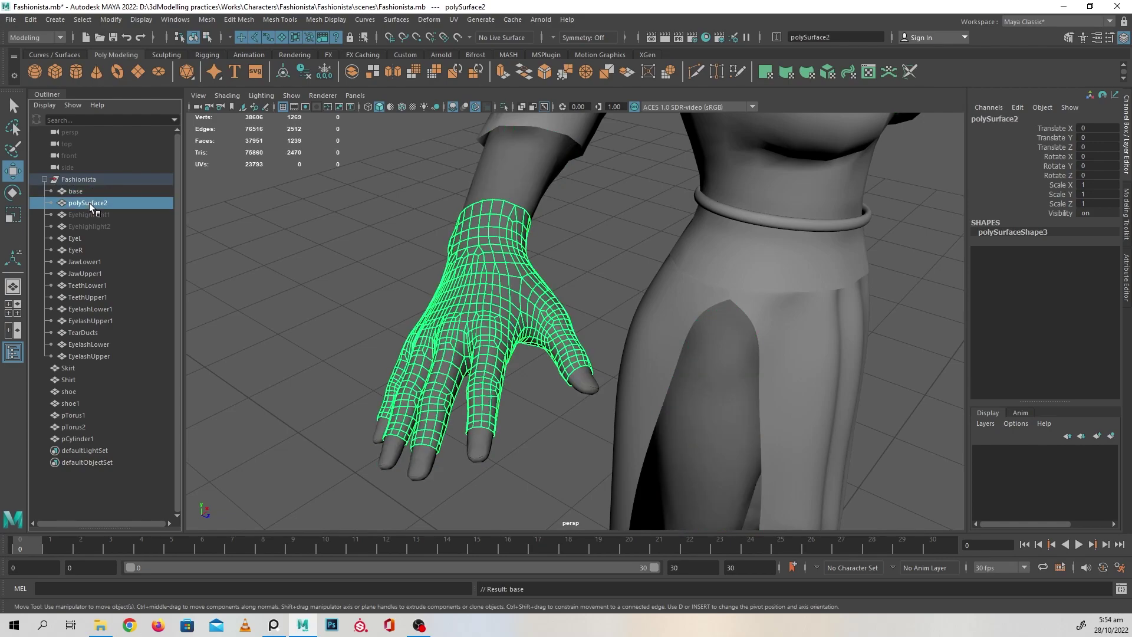
drag(81, 342, 75, 363)
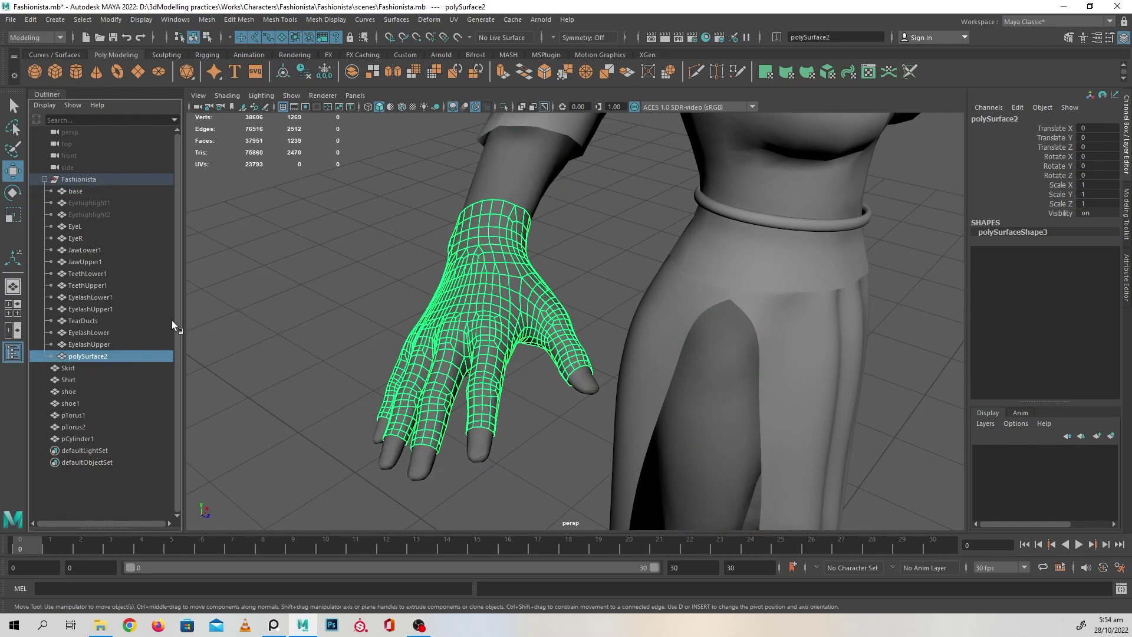
click(46, 179)
click(89, 263)
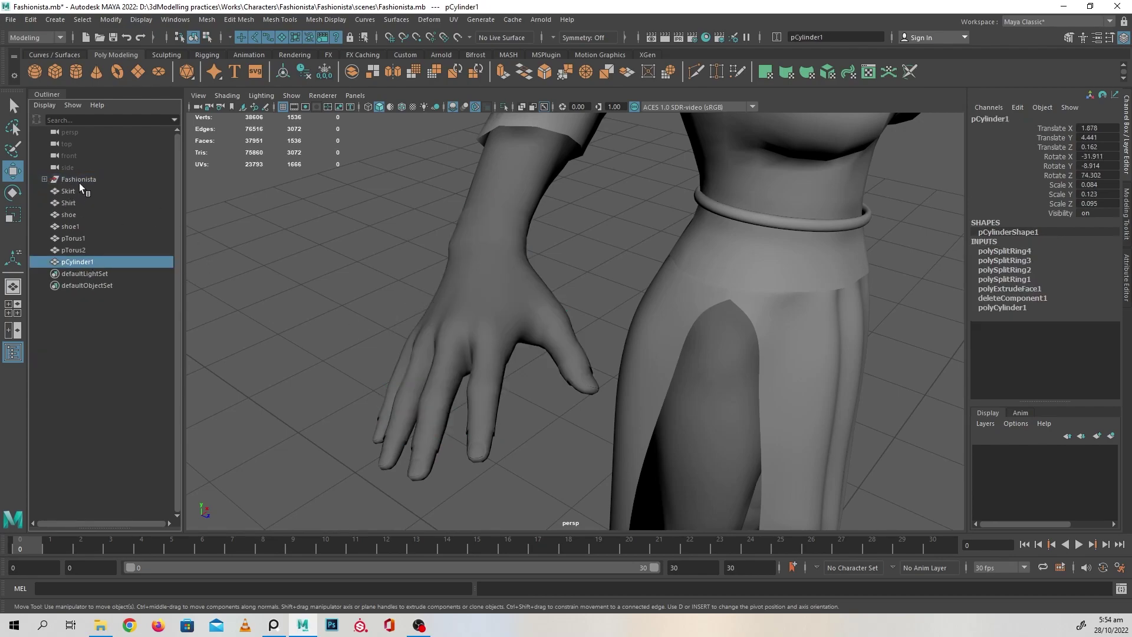
click(44, 180)
click(45, 179)
click(45, 179)
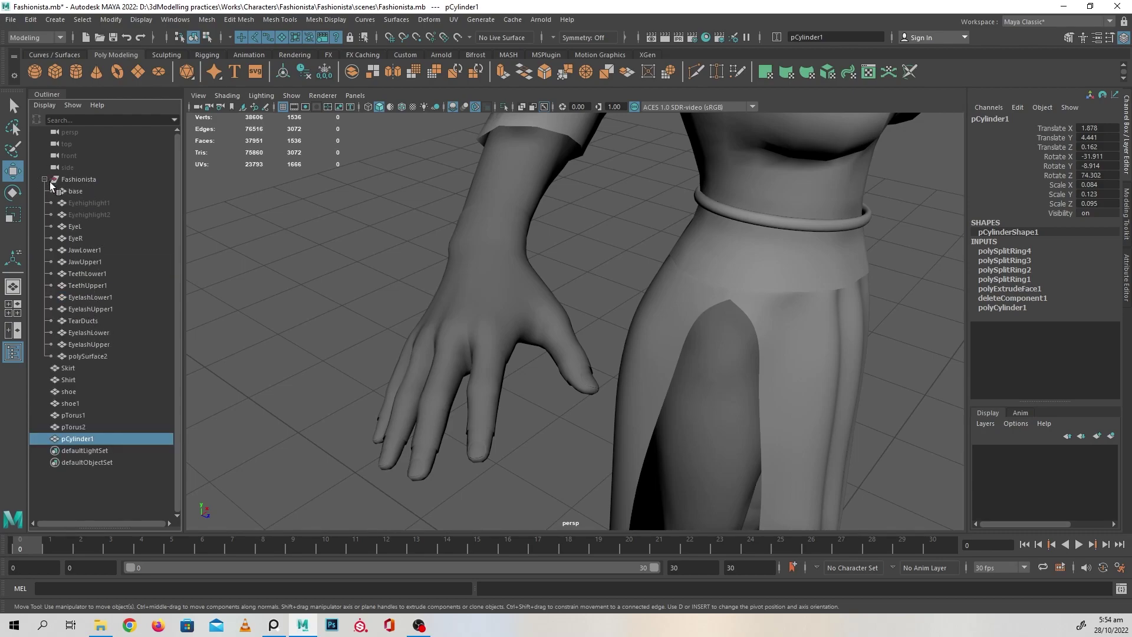
click(44, 179)
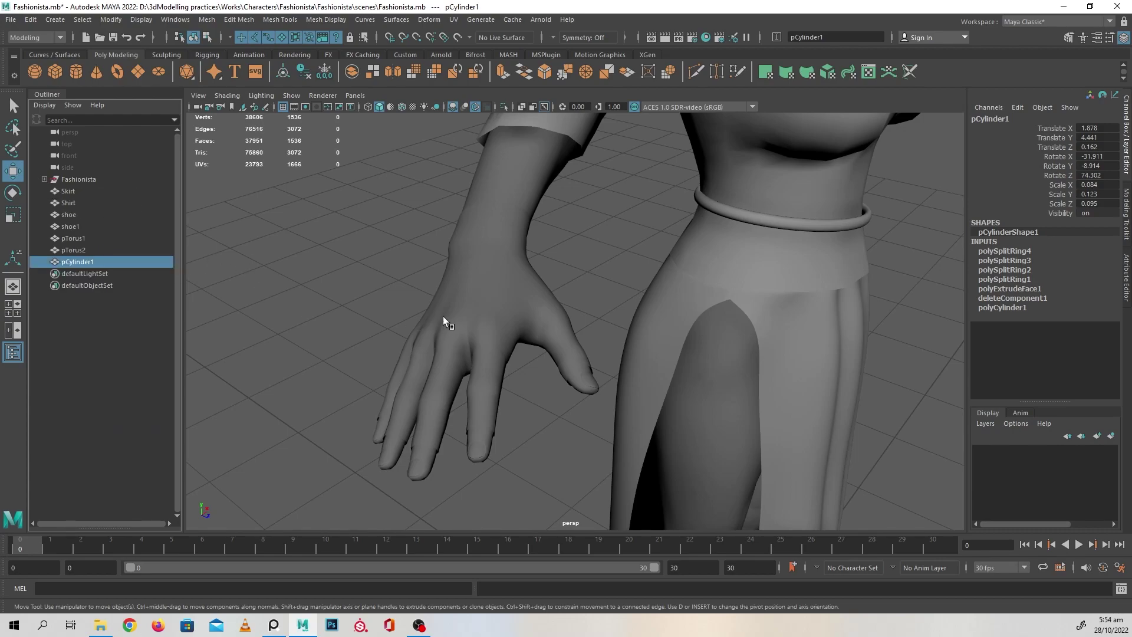
Step: Select the glove mesh polySurface2 and move it out of the Fashionista group to the top level, below pCylinder1
alt+drag(443, 316, 457, 289)
click(457, 289)
alt+middle_drag(412, 328, 465, 311)
scroll(406, 320, up, 4)
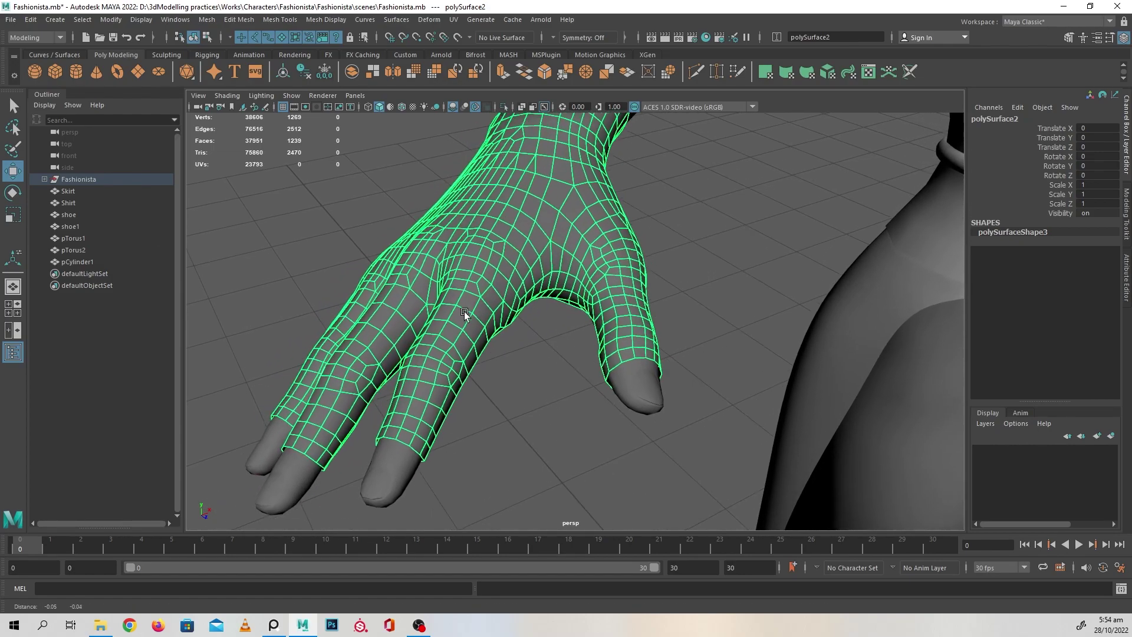
scroll(465, 318, up, 2)
alt+drag(463, 322, 499, 298)
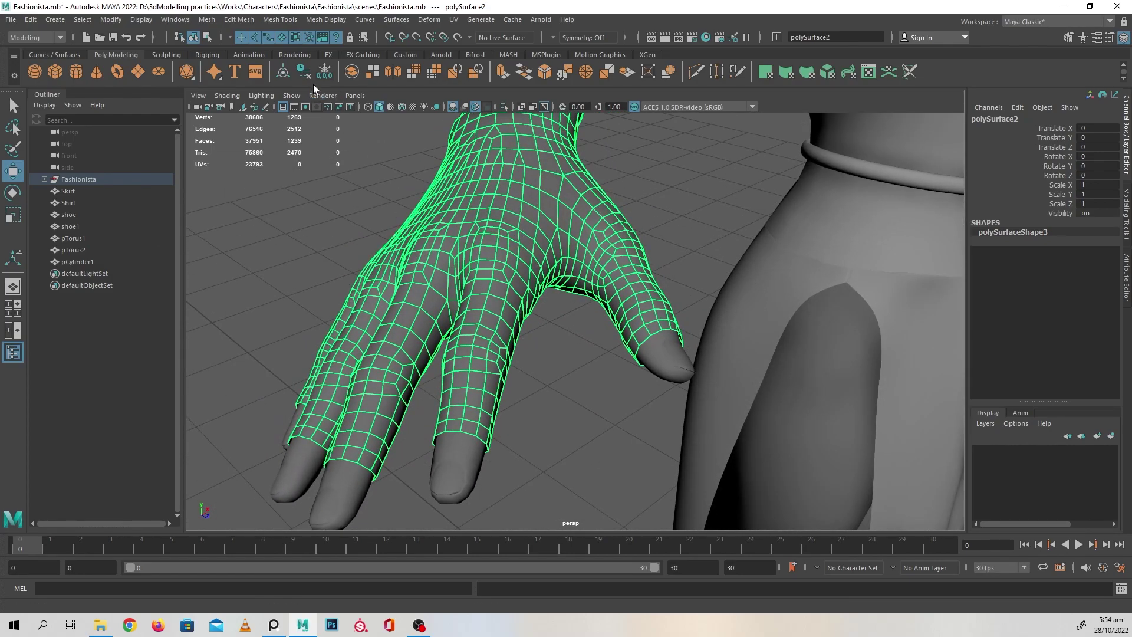
click(79, 259)
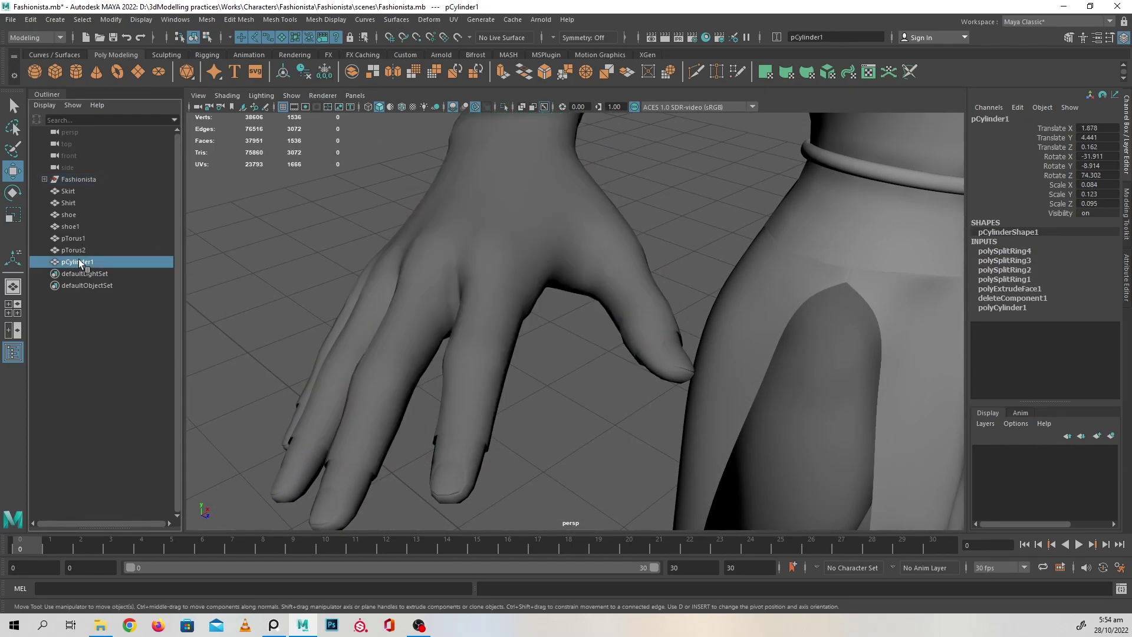
click(448, 218)
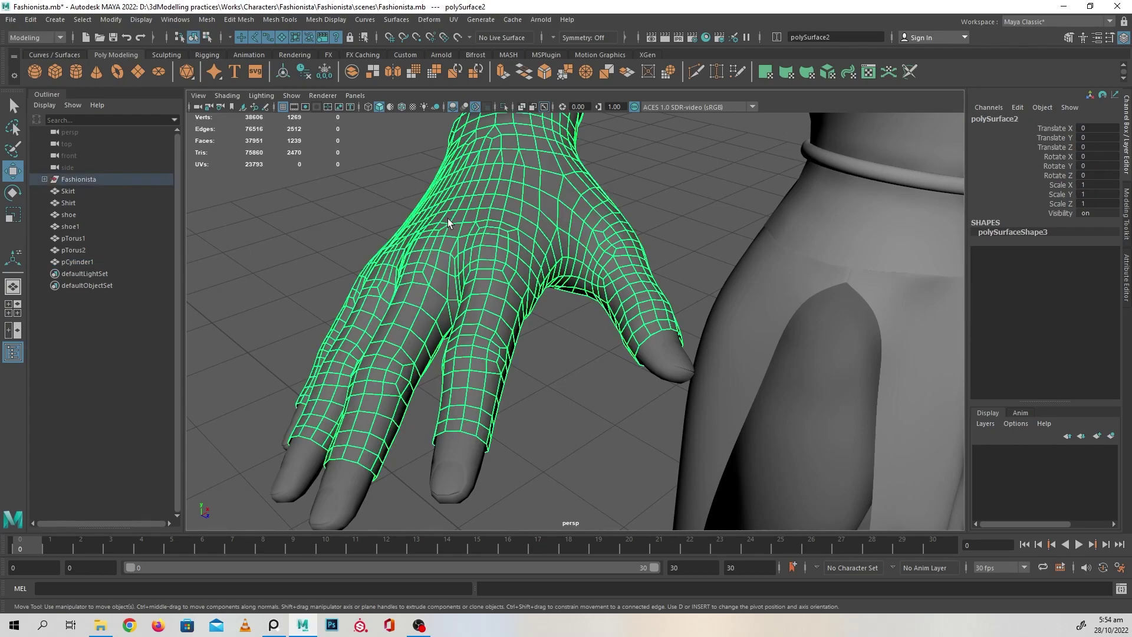
middle_drag(51, 184, 45, 179)
click(45, 179)
middle_drag(96, 356, 77, 444)
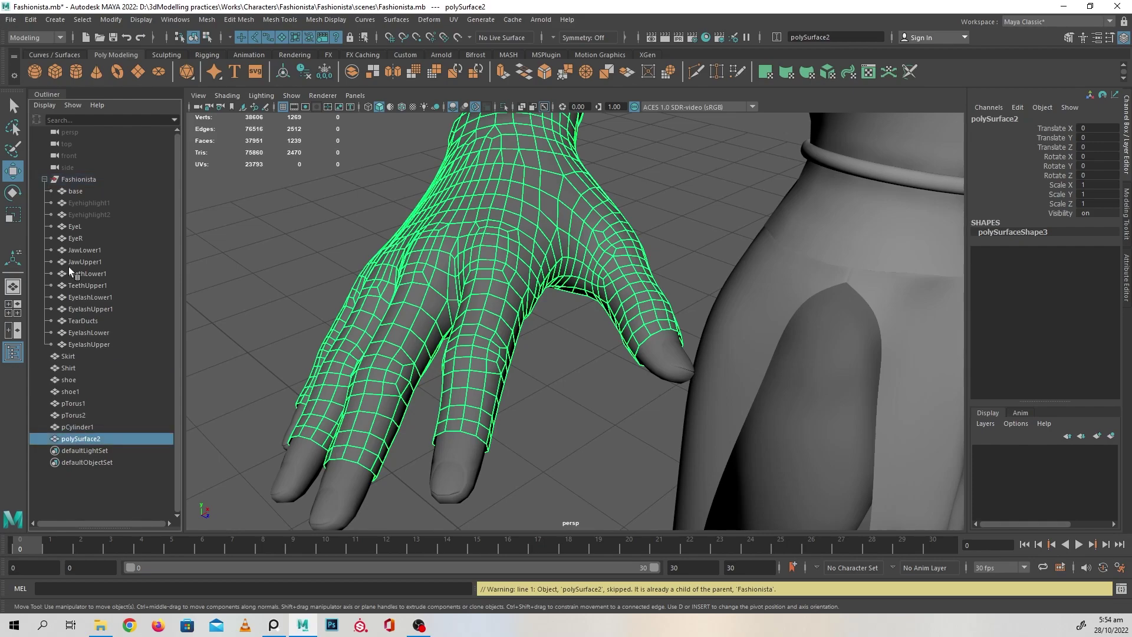
click(44, 179)
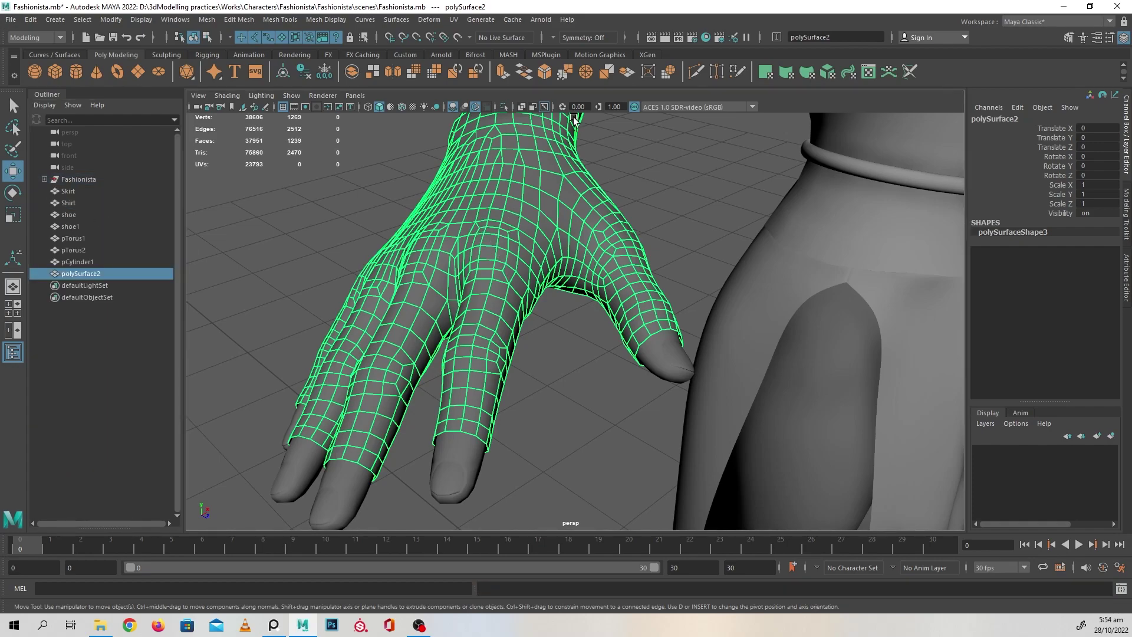
Step: Rename the glove mesh polySurface2 as Glove
drag(833, 37, 808, 39)
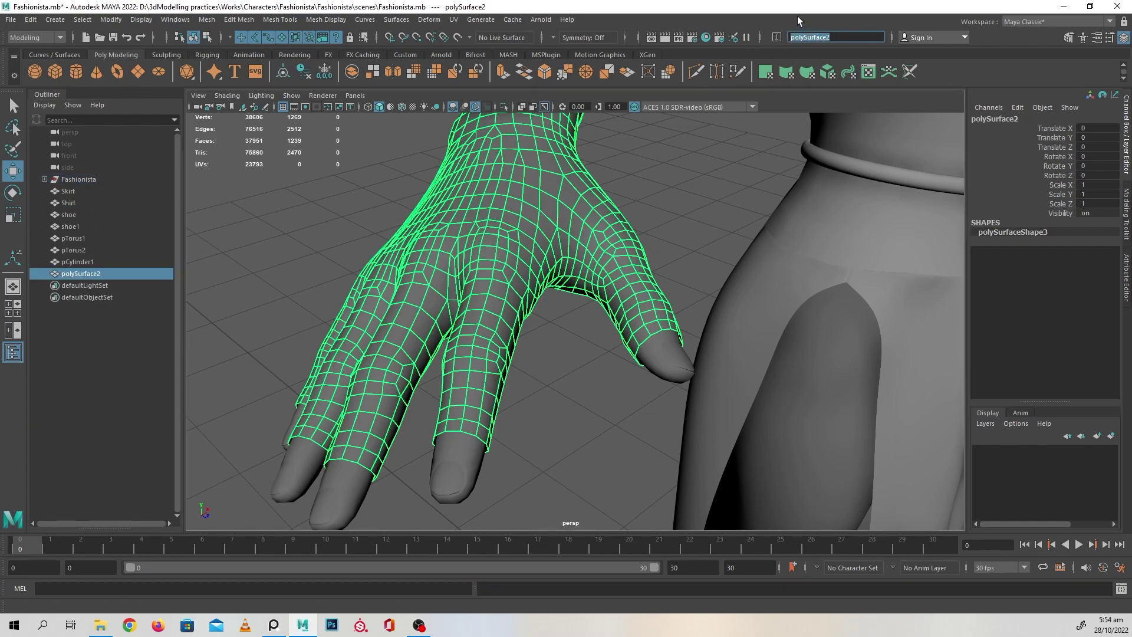
text(Glove)
key(Return)
Step: Select the open border edge loop at the glove's index fingertip and extrude it about 0.054 along local Y, past the fingertip
scroll(579, 364, up, 8)
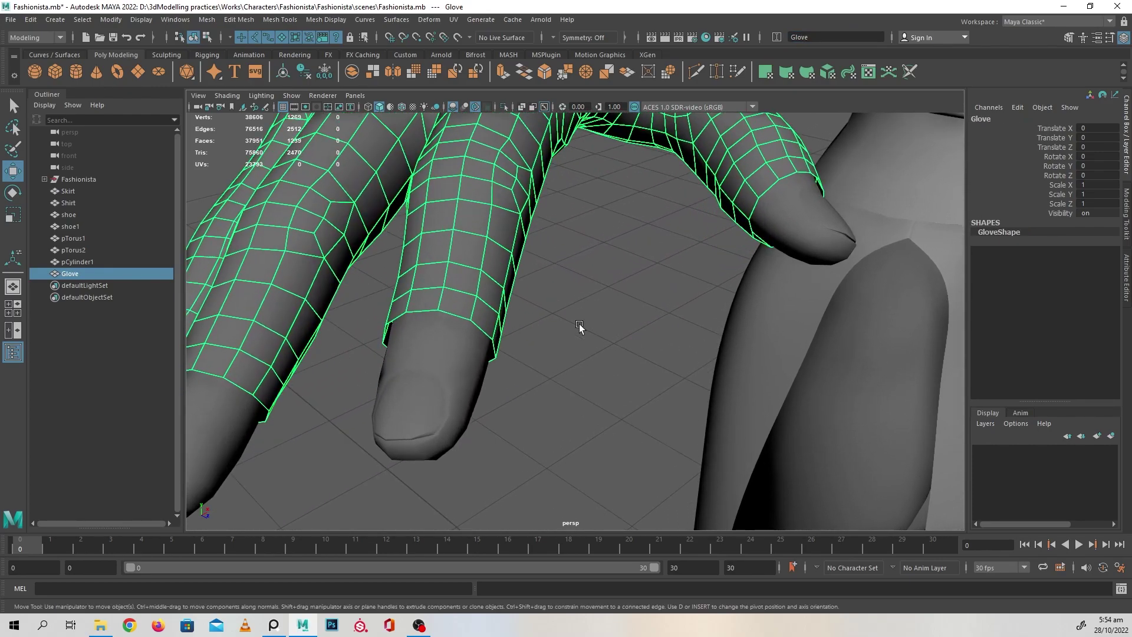
right_drag(481, 278, 480, 246)
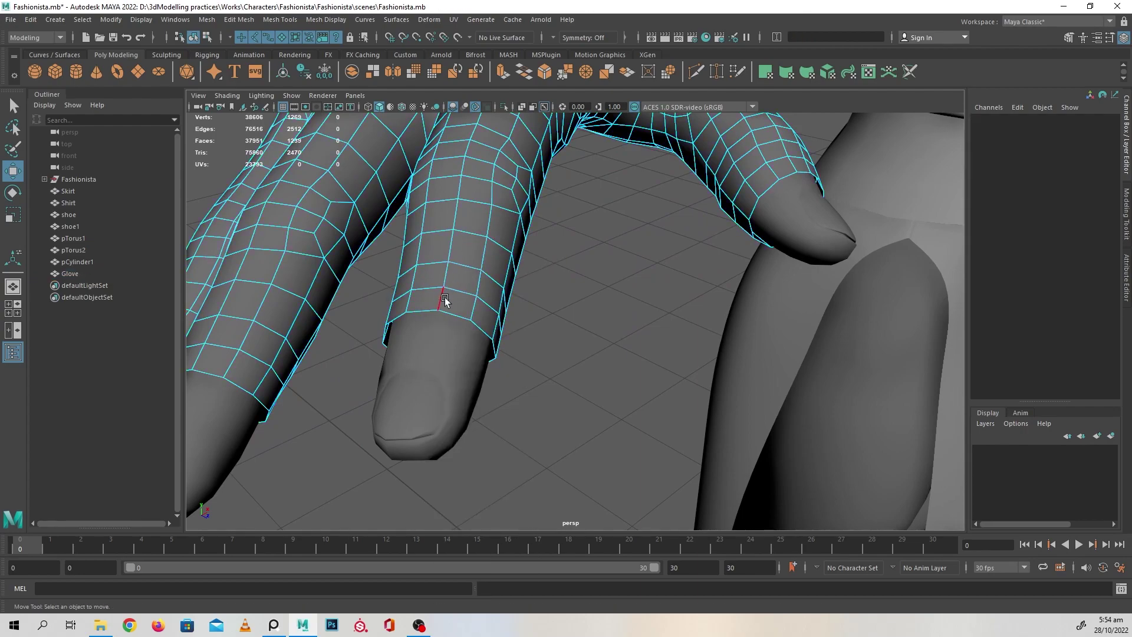
click(439, 313)
double_click(433, 315)
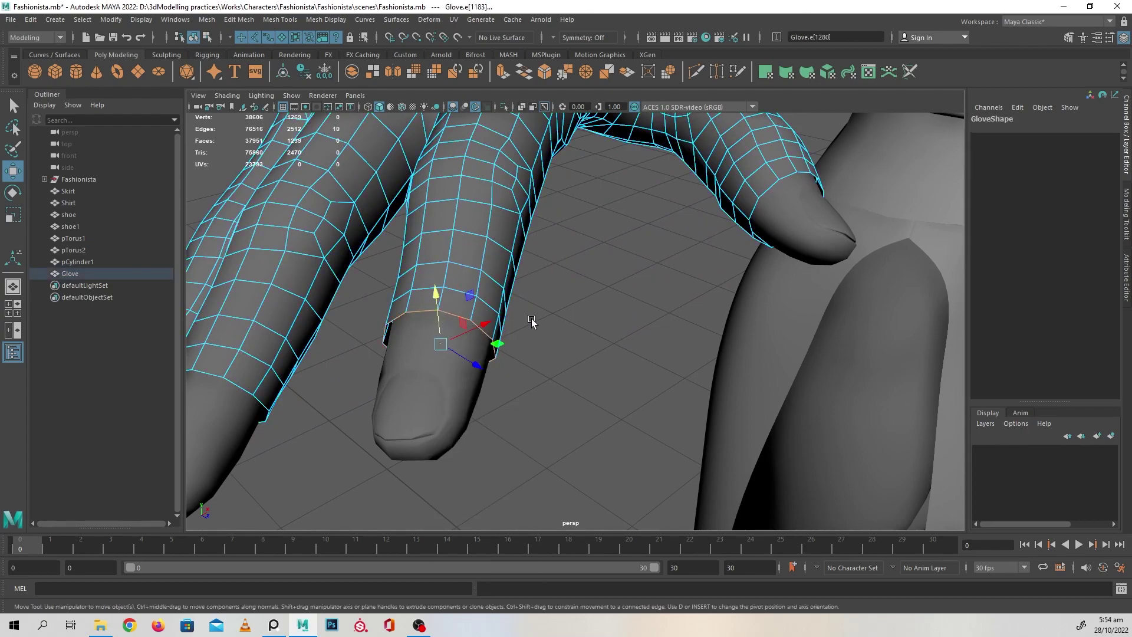
key(ctrl+e)
drag(507, 357, 480, 501)
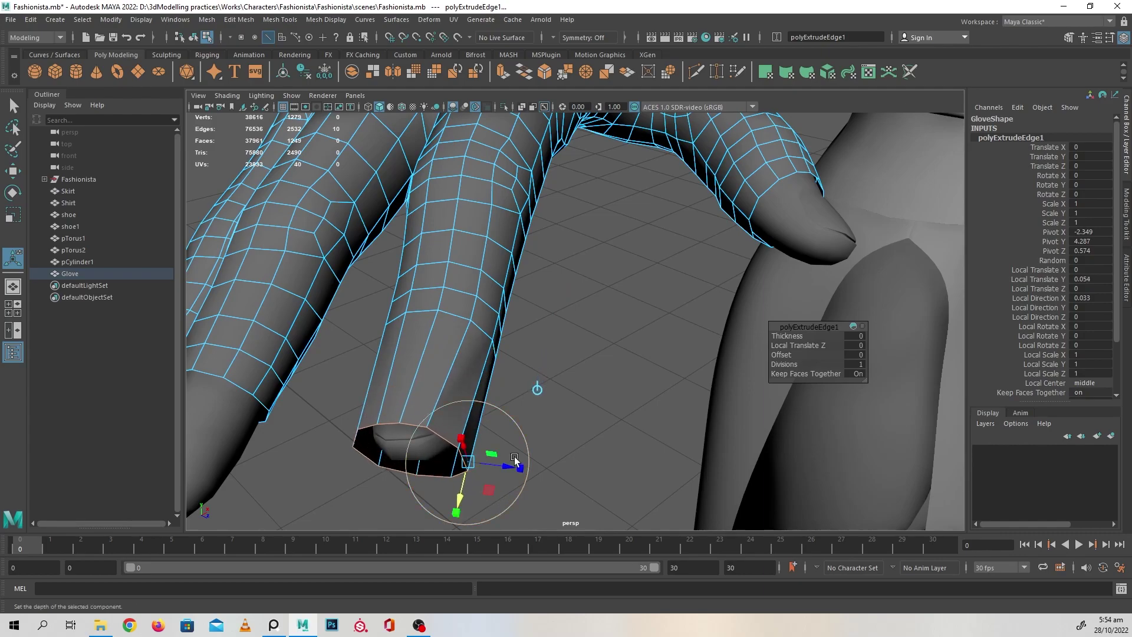
Step: Lengthen the index finger extrusion slightly to a Local Translate Y of about 0.057, so it clears the fingertip
alt+drag(514, 456, 504, 394)
alt+right_drag(504, 394, 470, 395)
mouse_move(470, 395)
alt+mouse_down()
mouse_move(443, 406)
mouse_move(480, 405)
alt+mouse_up()
alt+middle_drag(504, 391, 484, 401)
drag(548, 430, 549, 440)
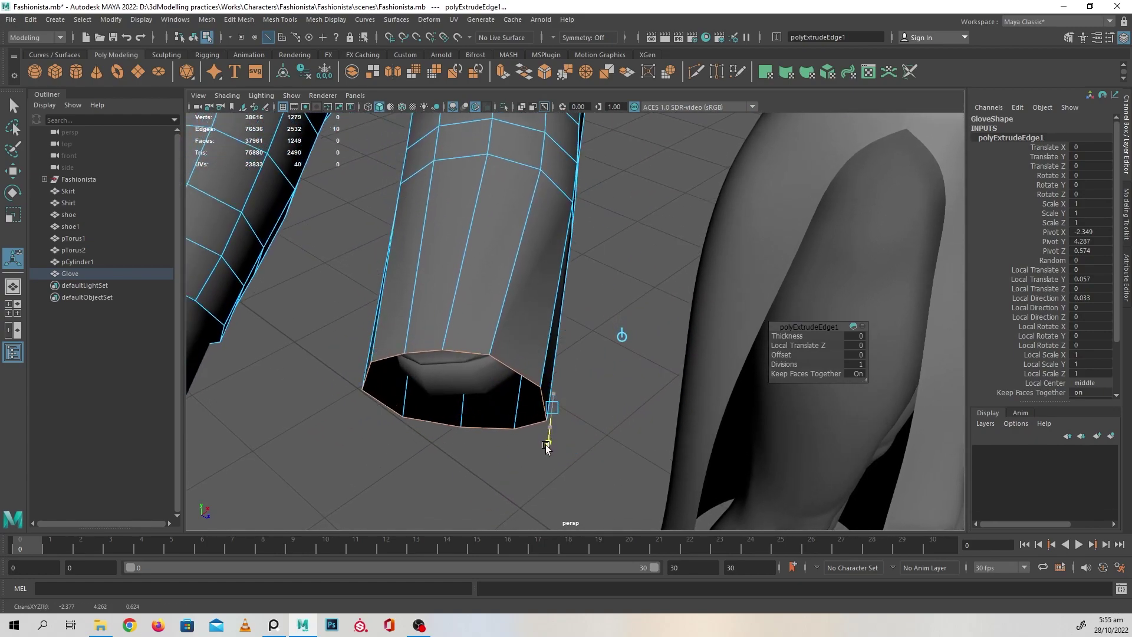
drag(546, 448, 544, 361)
Step: Extrude the index finger's border edge loop again and shrink it inward to form a ring around the opening
key(ctrl+e)
alt+drag(544, 361, 502, 401)
key(w)
key(r)
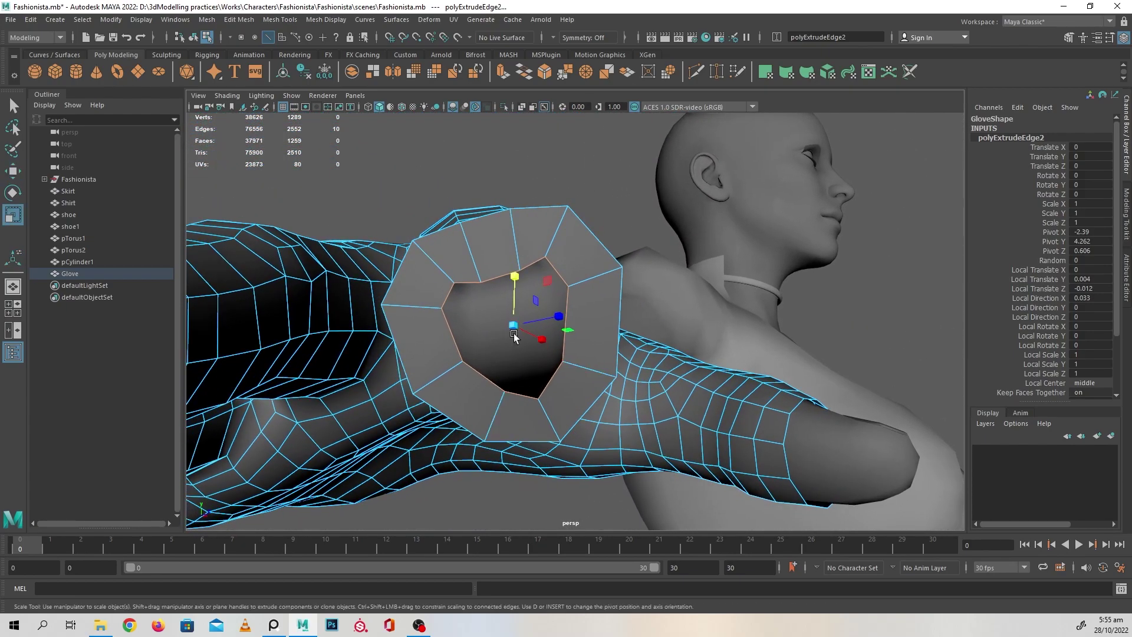
key(w)
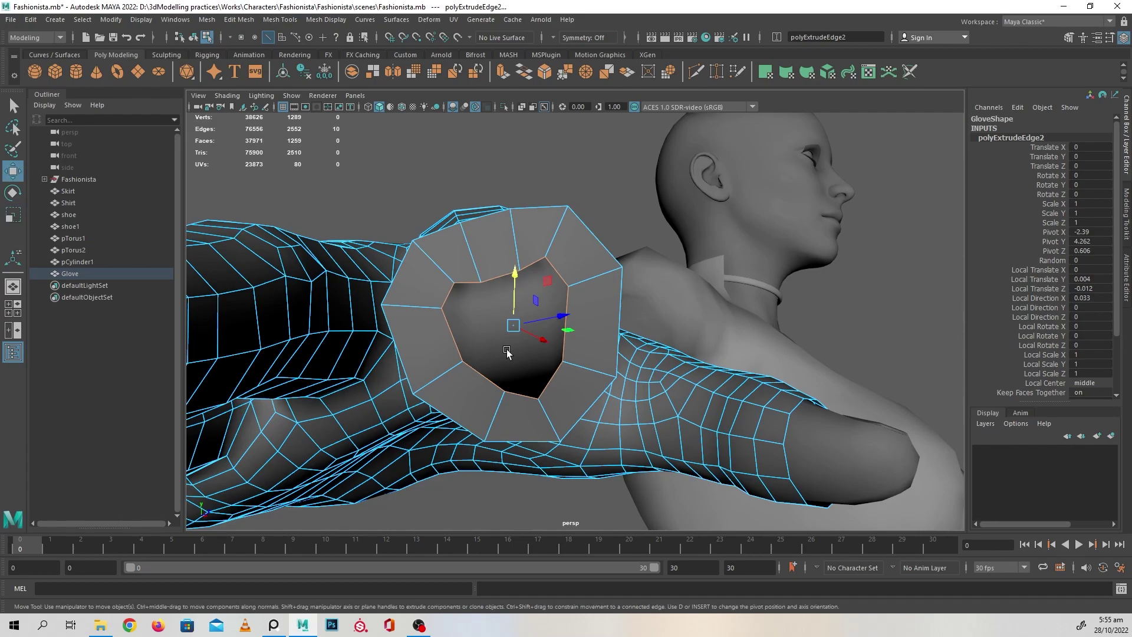
Step: Extrude the inner edge loop once more and scale it down toward the centre, leaving a small hole at the fingertip
key(ctrl+e)
alt+drag(534, 360, 548, 398)
key(r)
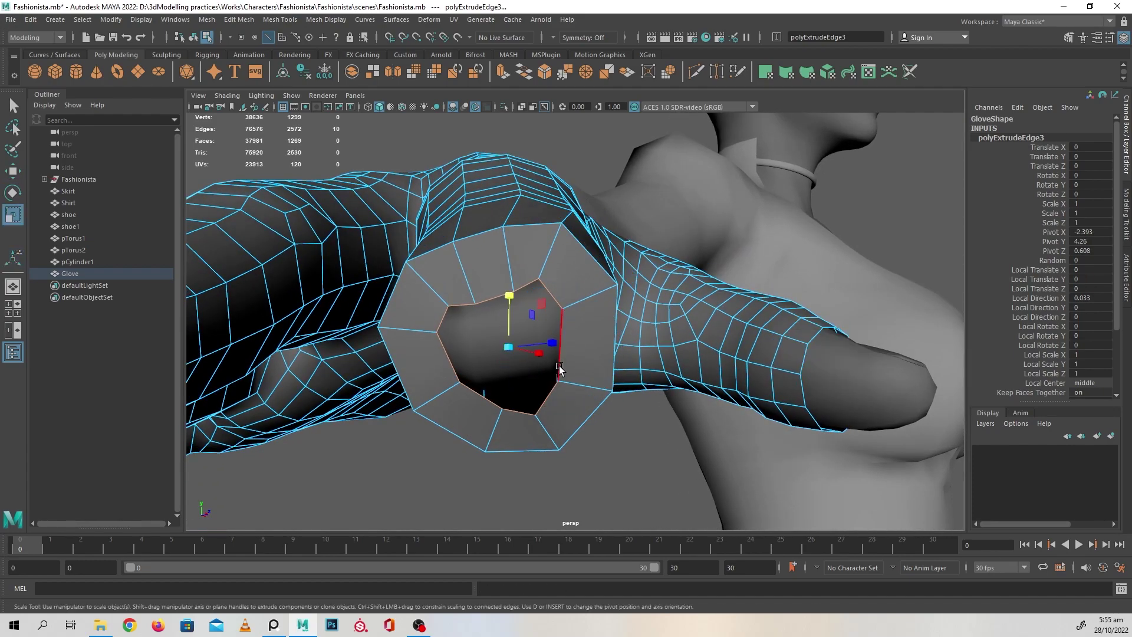
drag(511, 352, 522, 375)
key(w)
Step: Select two opposite edges of the small fingertip hole and bridge them with 1 division
scroll(498, 384, up, 5)
scroll(504, 381, down, 2)
scroll(505, 377, down, 5)
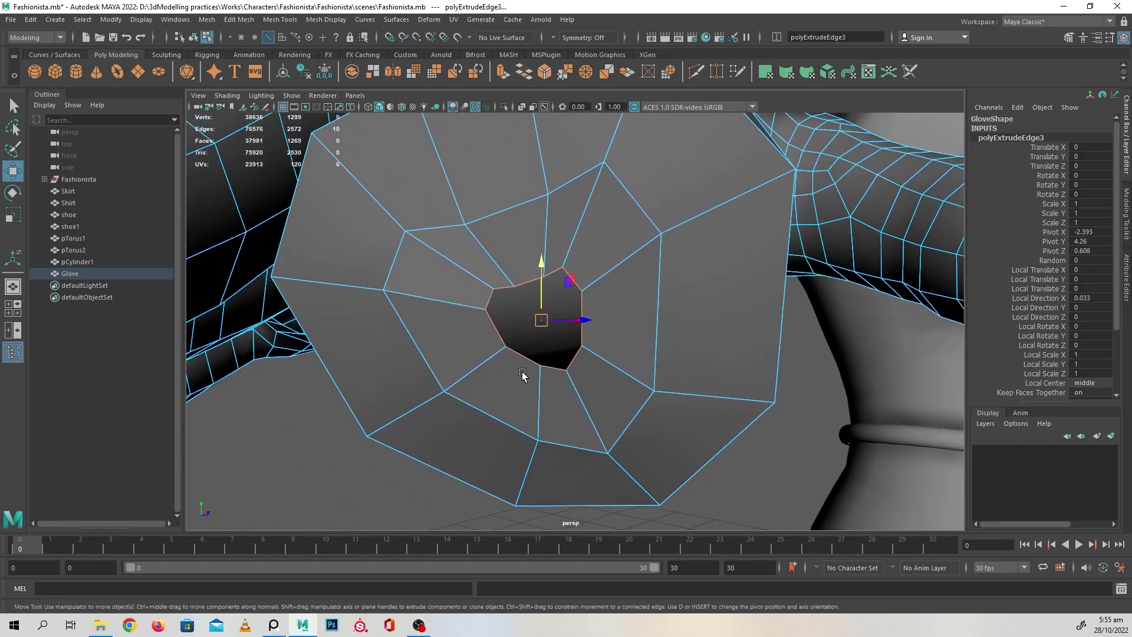
scroll(523, 375, up, 2)
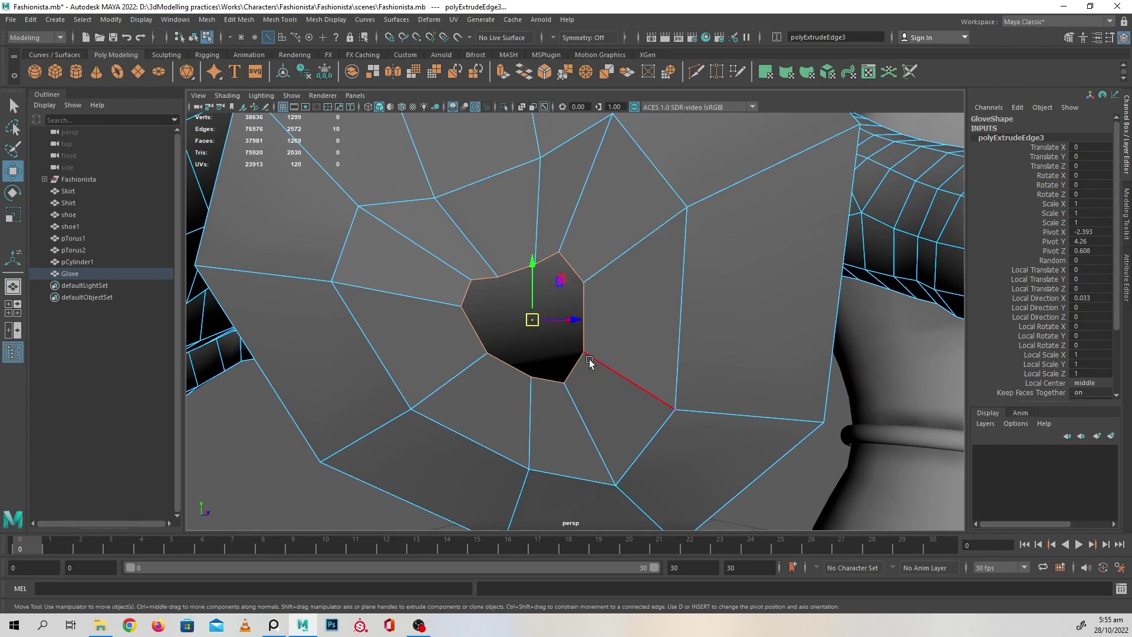
right_drag(596, 240, 596, 208)
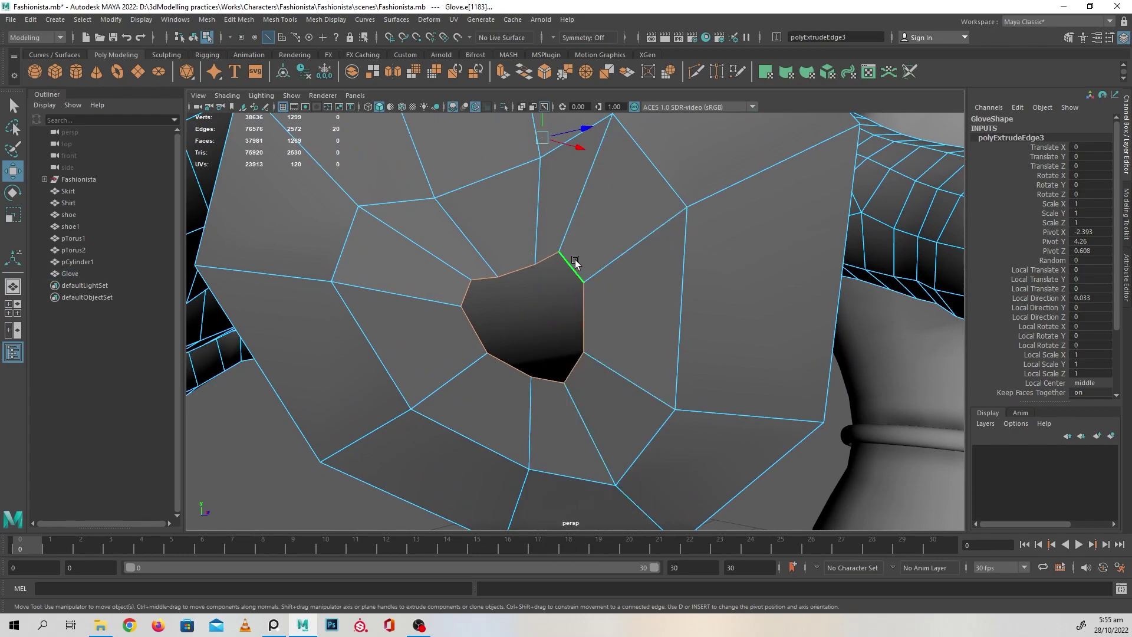
click(570, 263)
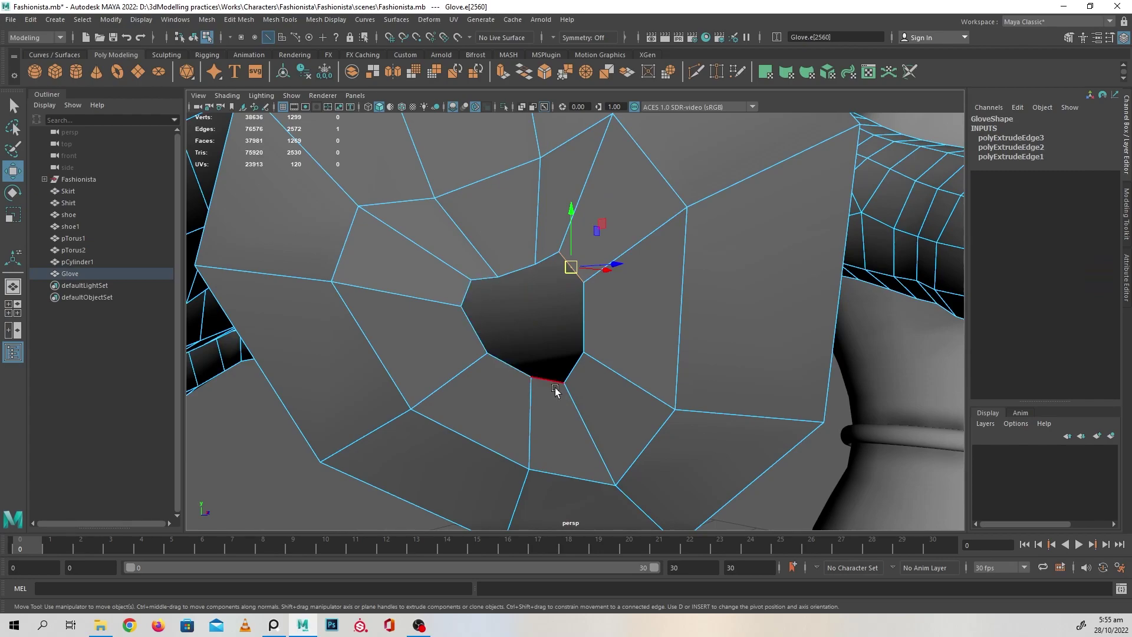
scroll(605, 345, down, 4)
scroll(608, 351, up, 4)
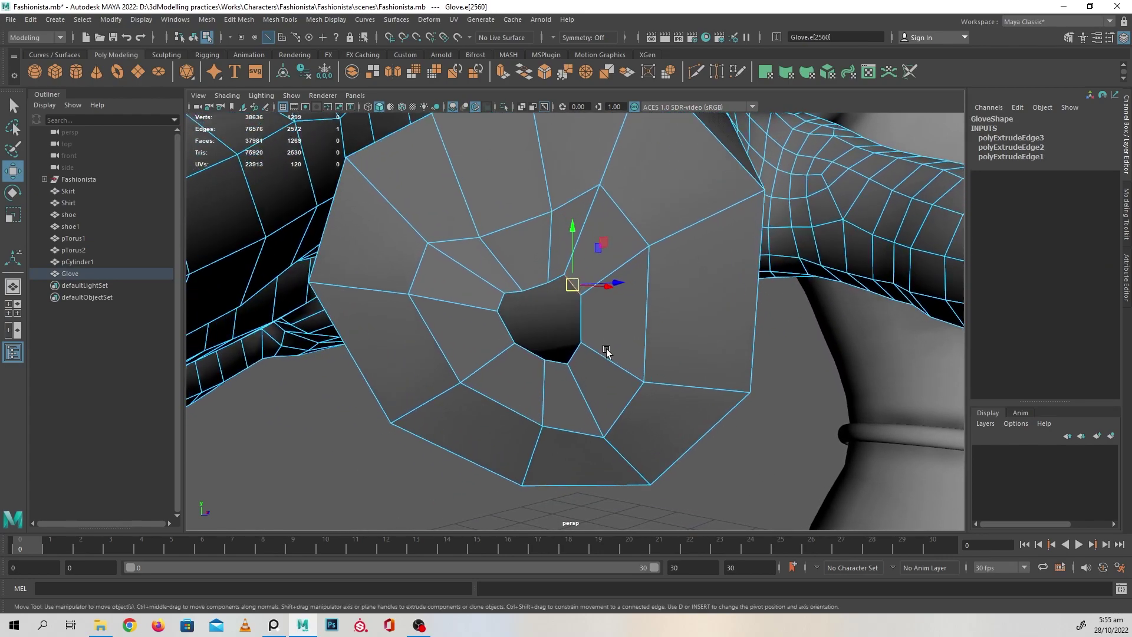
shift+click(547, 361)
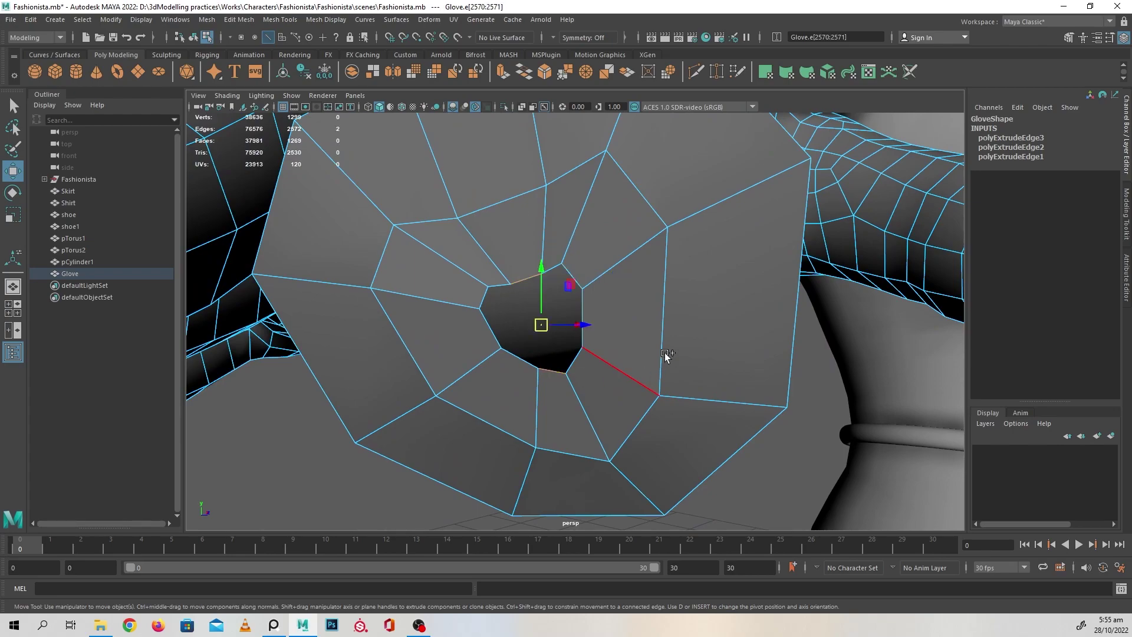
shift+right_drag(625, 228, 612, 371)
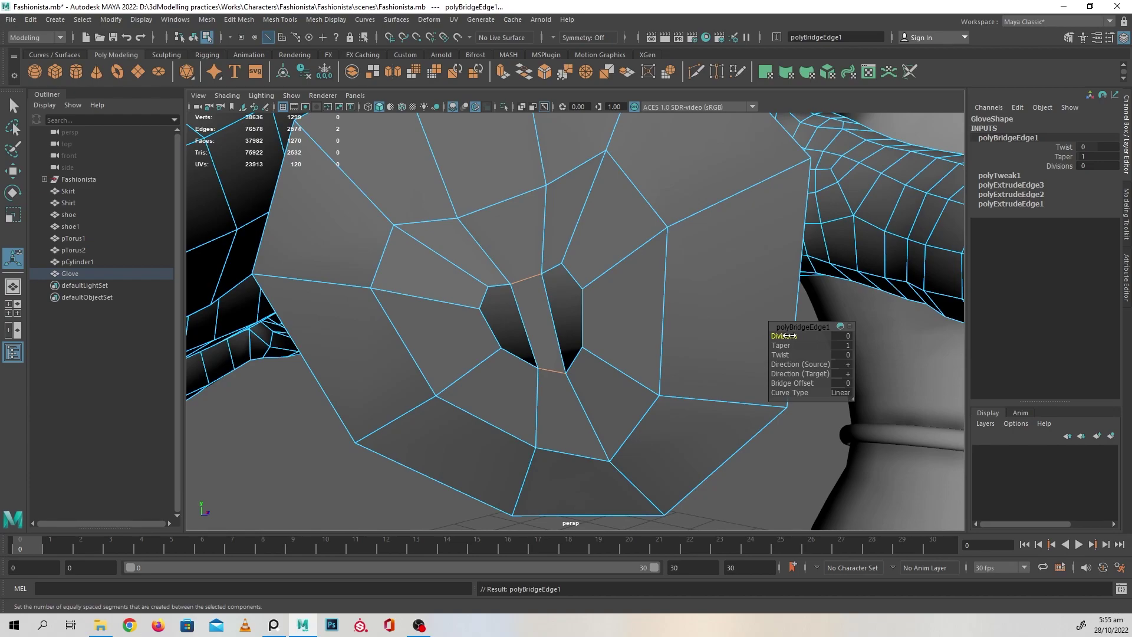
middle_drag(299, 467, 305, 467)
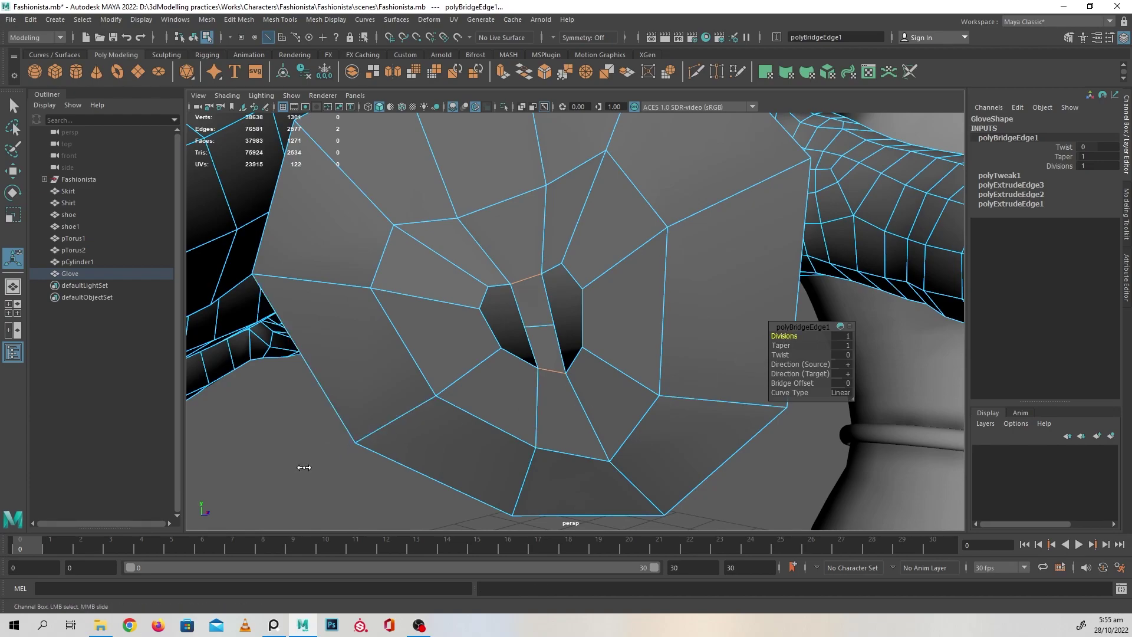
Step: Slide the bridge strip's dividing edge upward with the Slide Edge tool, towards the upper corners of the fingertip hole
click(535, 329)
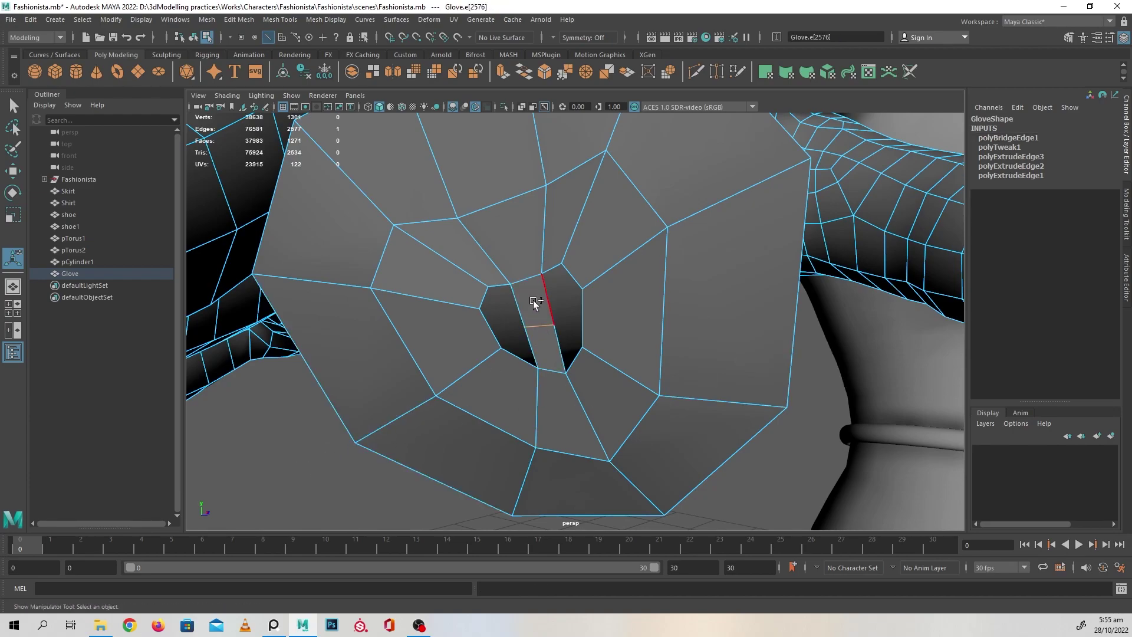
shift+right_drag(533, 299, 535, 394)
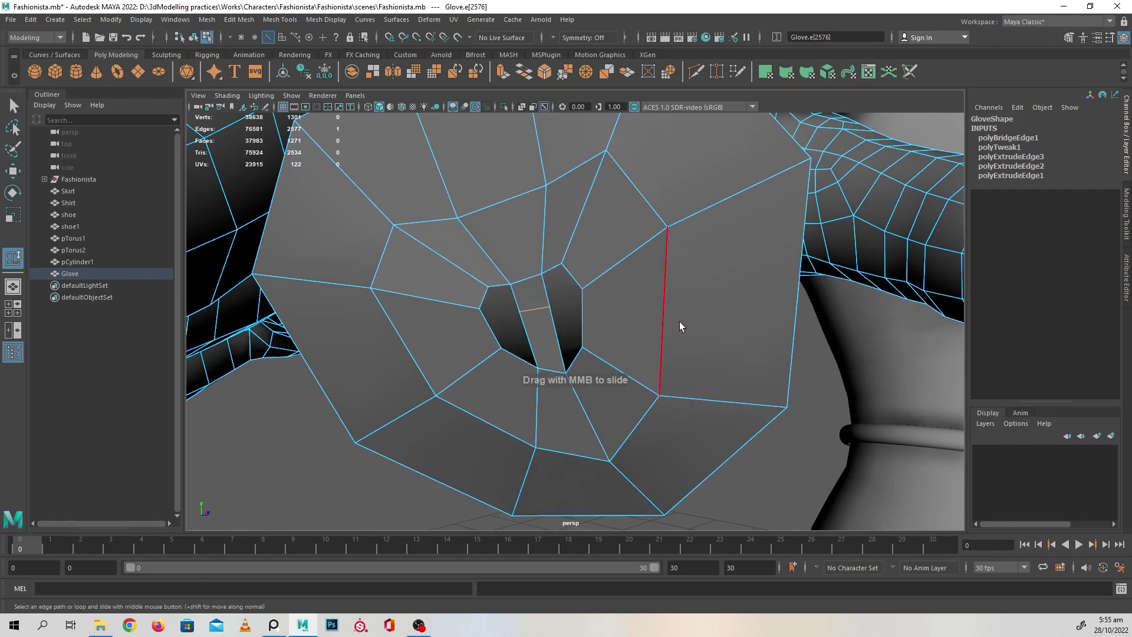
right_drag(614, 229, 637, 238)
Step: Bridge the strip's short upper side edges to the hole's rim on both sides, with 0 divisions
click(589, 272)
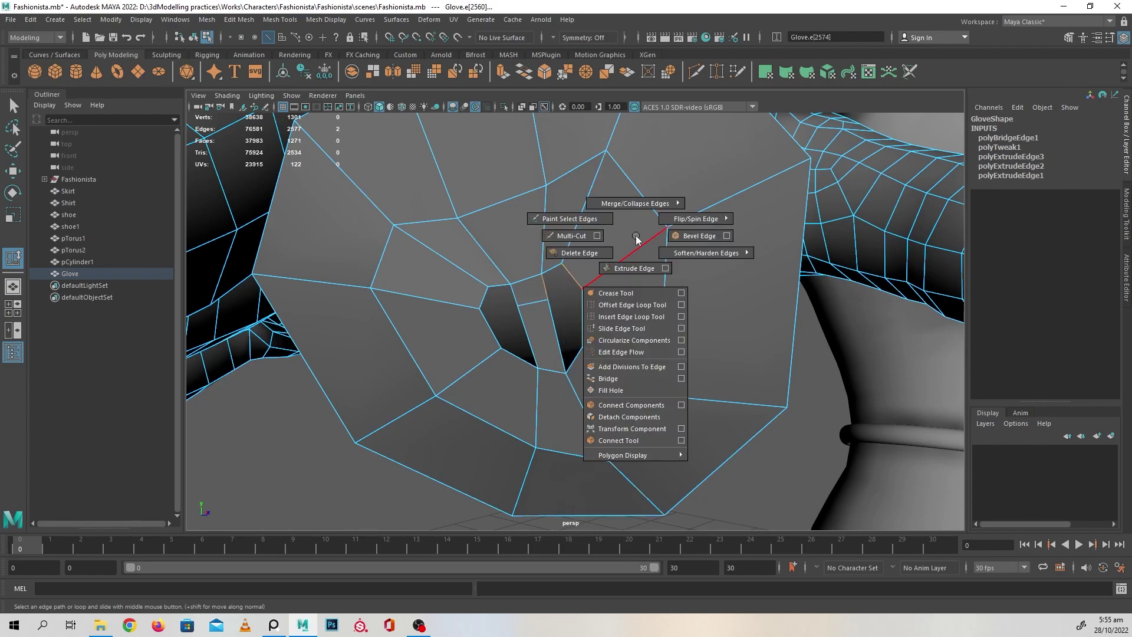
shift+right_drag(631, 366, 628, 381)
click(484, 297)
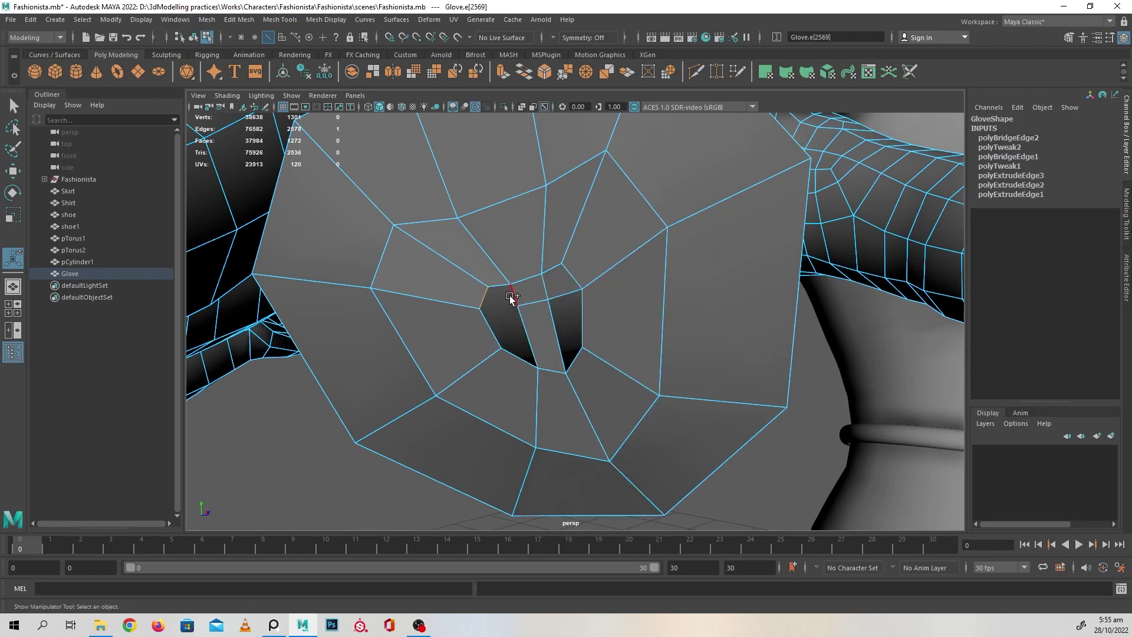
key(g)
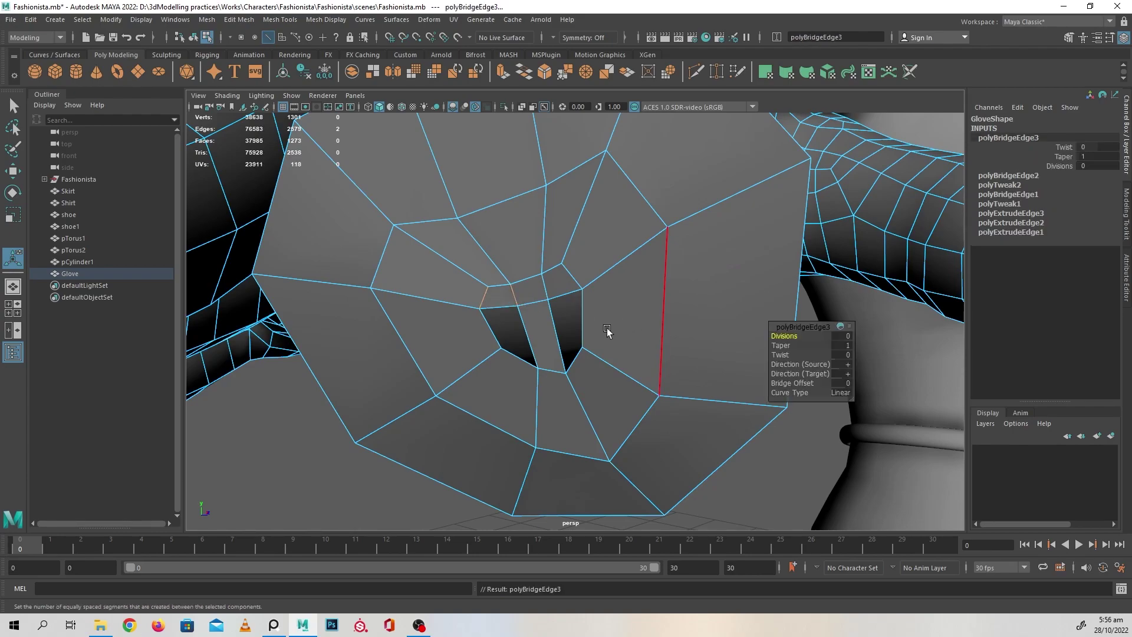
Step: Close the two remaining gaps on either side of the bridge strip with Fill Hole
shift+click(527, 329)
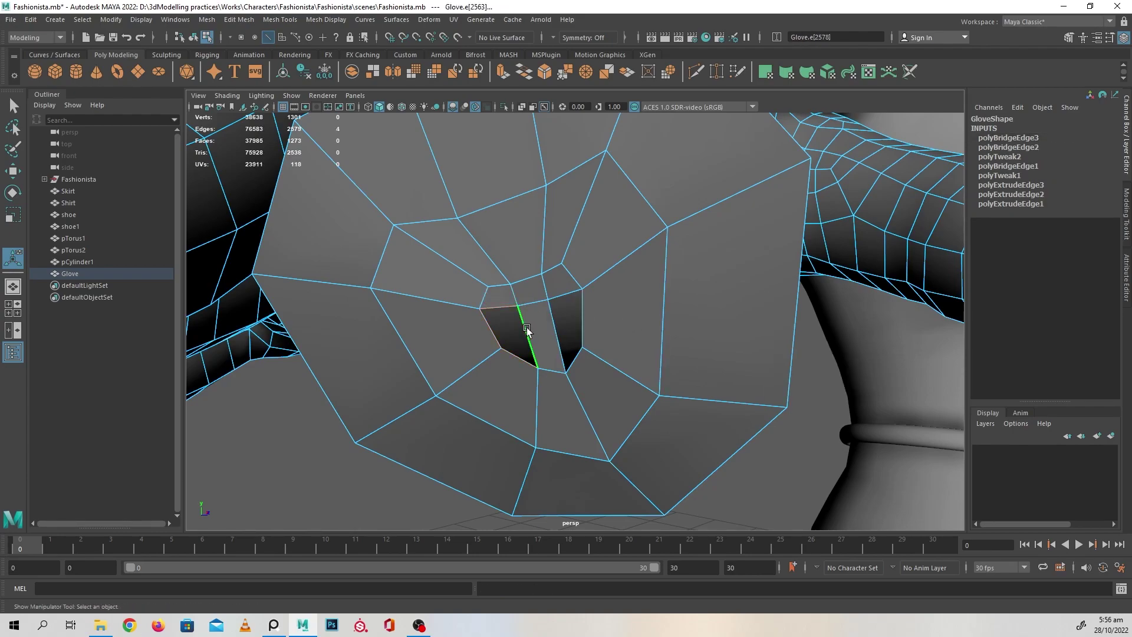
shift+right_click(537, 286)
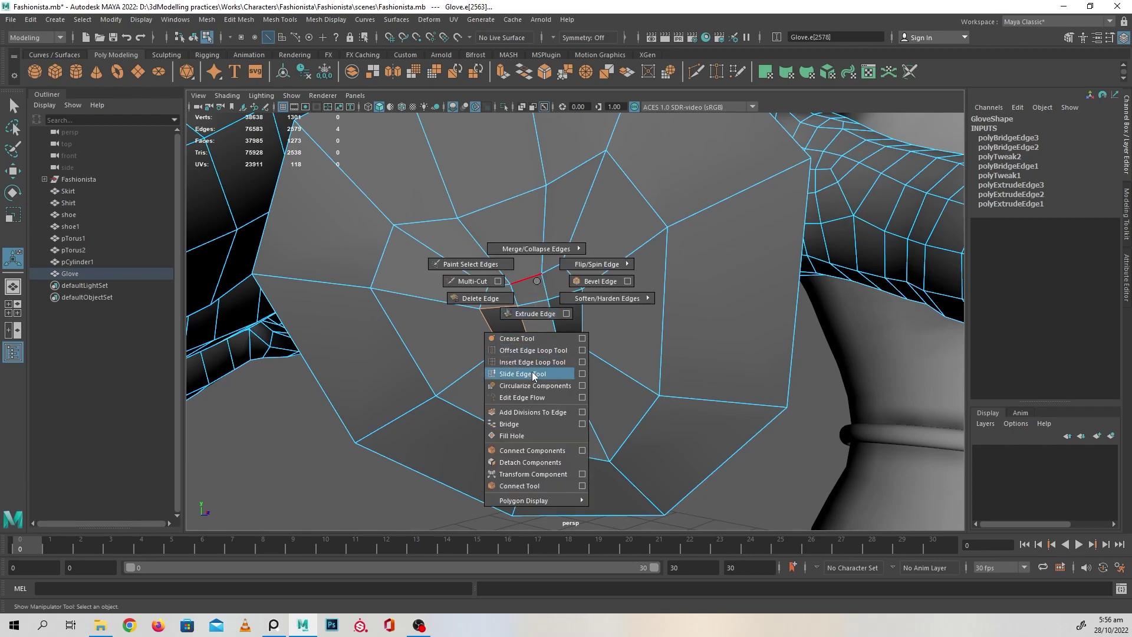
click(530, 435)
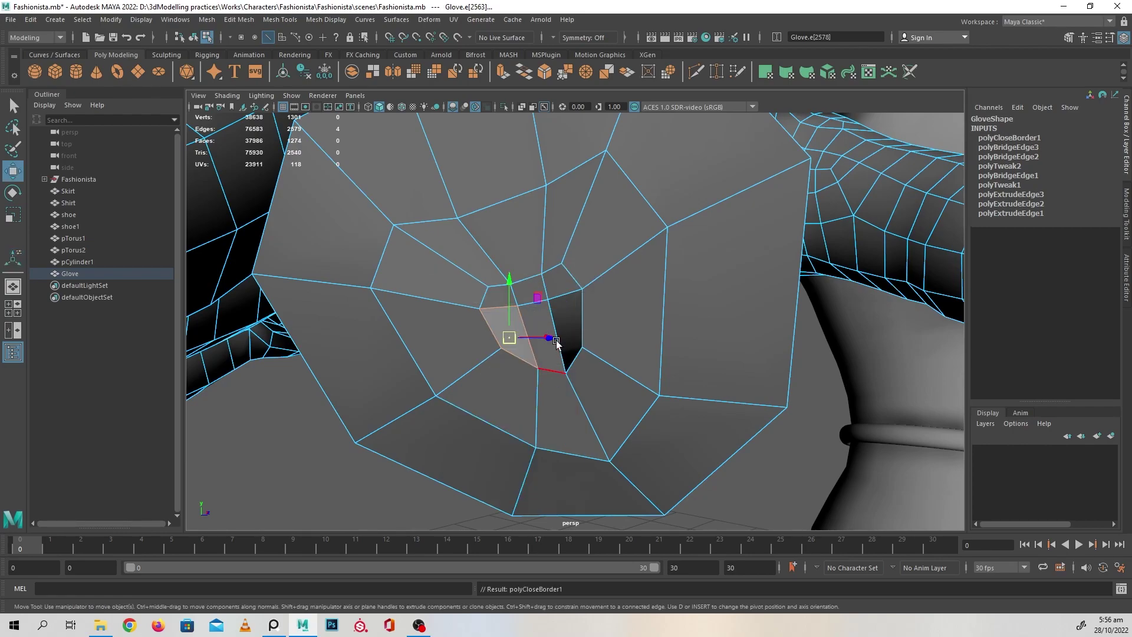
click(581, 311)
shift+right_click(537, 244)
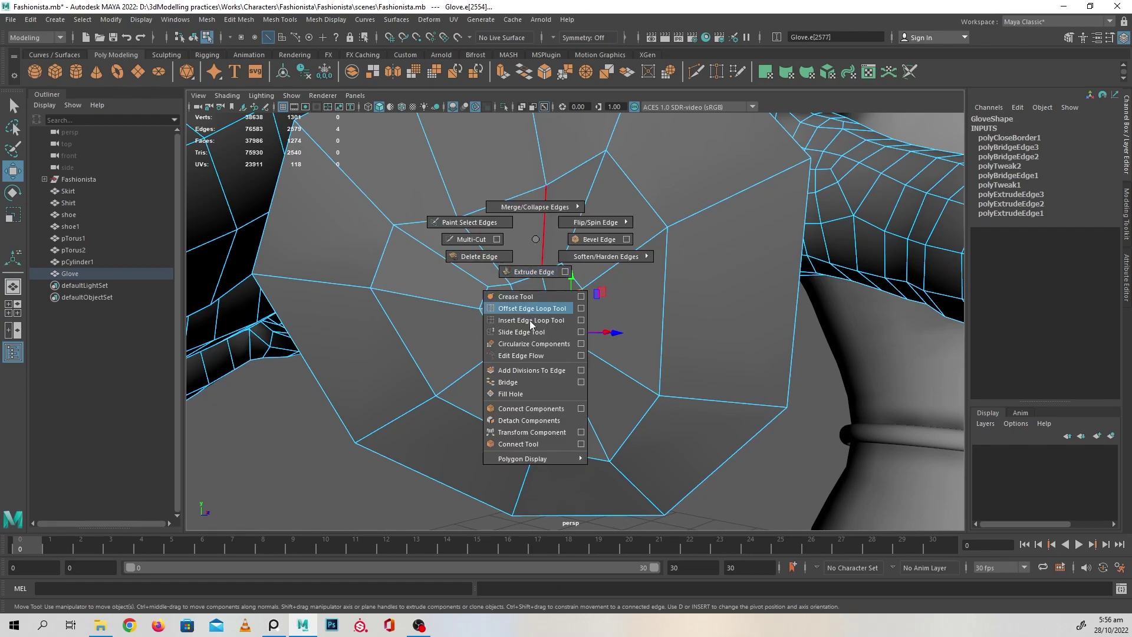
click(531, 393)
Step: Insert three edge loops around the long extruded section of the index finger
scroll(611, 351, down, 2)
scroll(611, 350, down, 4)
alt+drag(611, 350, 539, 370)
right_drag(608, 274, 609, 235)
click(609, 241)
click(594, 277)
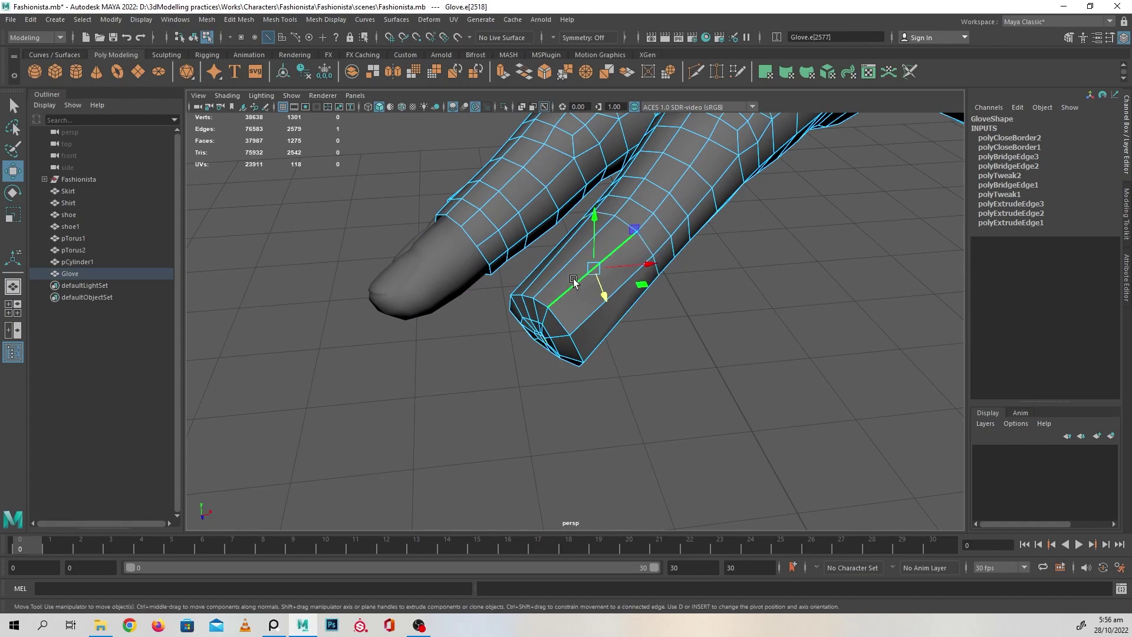
shift+right_click(649, 186)
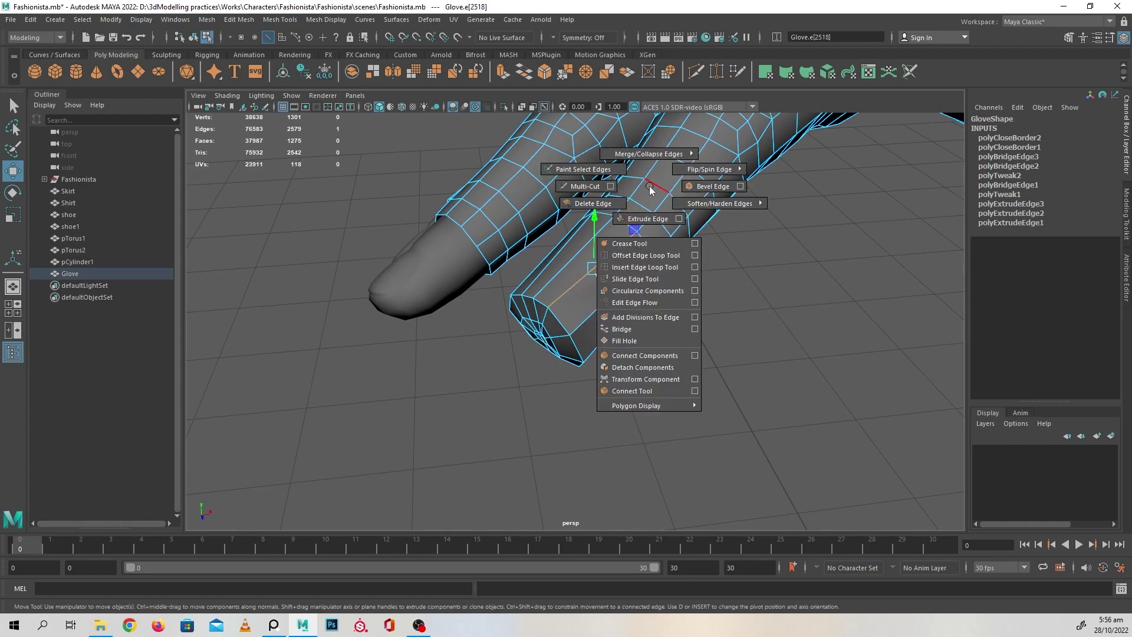
click(644, 268)
drag(572, 291, 597, 268)
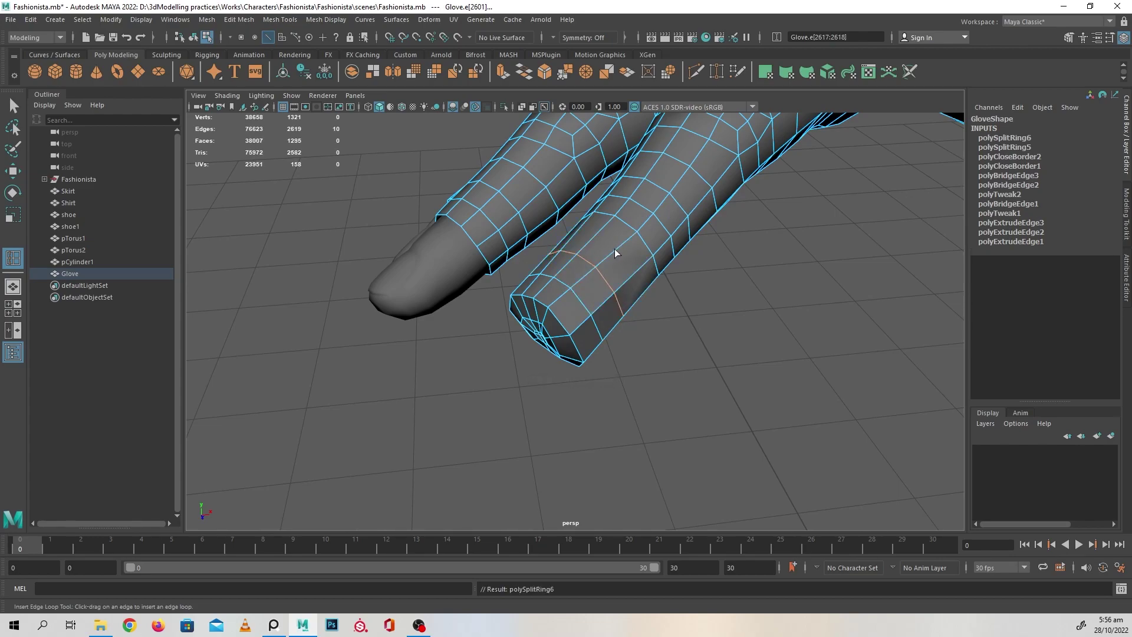
click(615, 249)
Step: Return the glove to object mode and round its index fingertip from all sides with the sculpting Grab tool
alt+drag(616, 323, 607, 253)
key(w)
right_drag(608, 253, 669, 220)
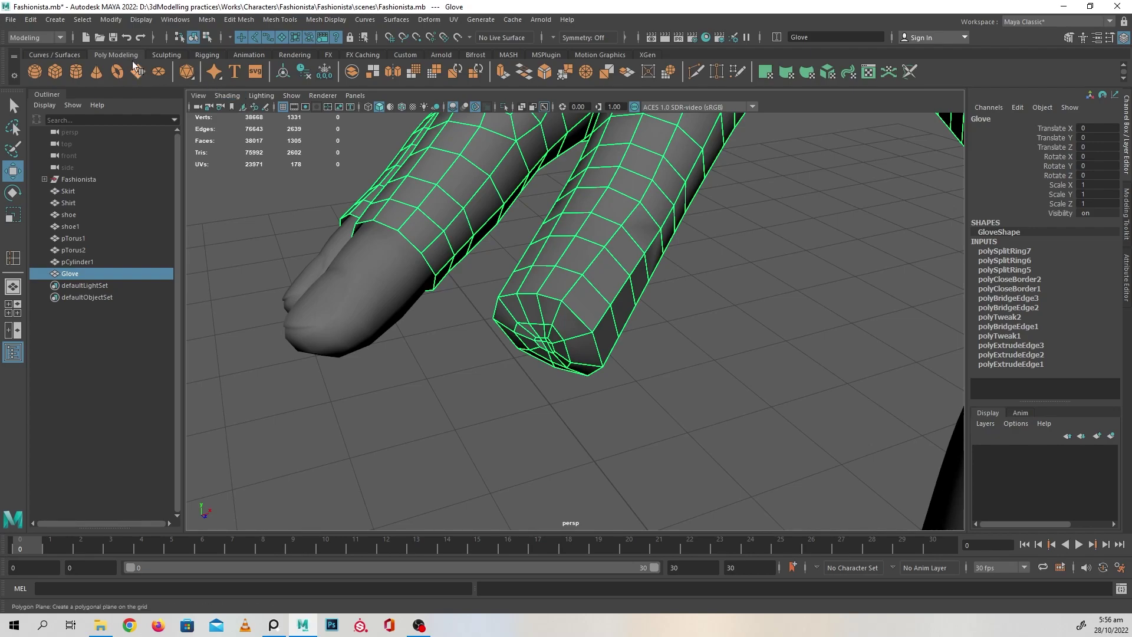
click(167, 54)
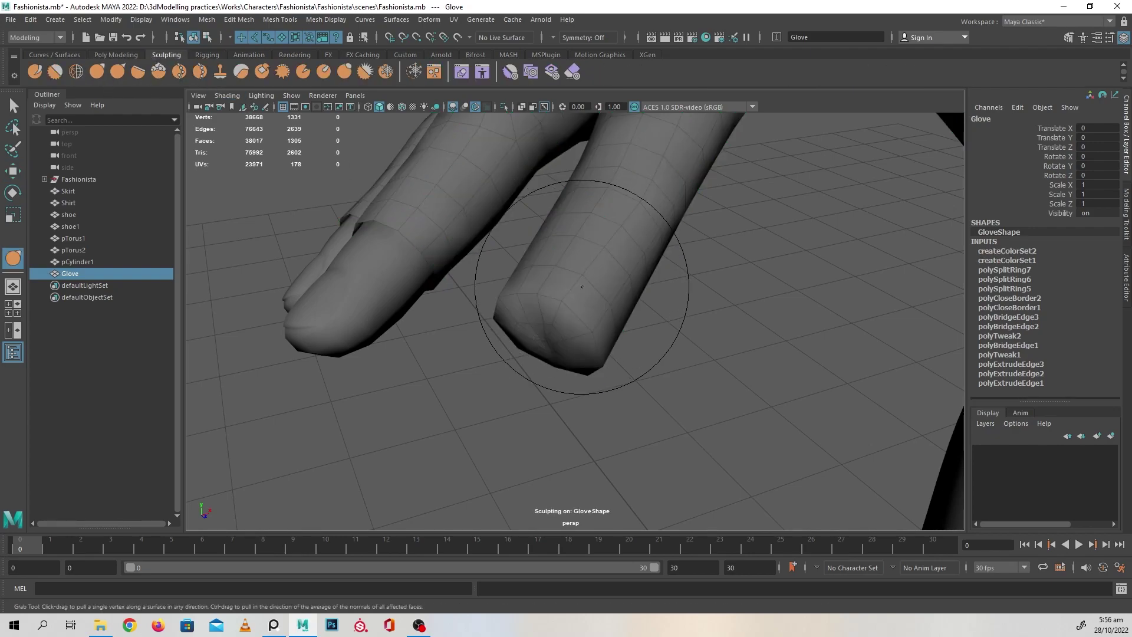
mouse_move(576, 300)
mouse_down()
mouse_move(580, 287)
mouse_move(558, 271)
mouse_up()
mouse_move(541, 355)
alt+mouse_down()
mouse_move(597, 313)
mouse_move(554, 336)
mouse_move(606, 291)
mouse_move(608, 266)
mouse_move(629, 242)
mouse_move(625, 261)
mouse_move(590, 267)
mouse_move(614, 271)
alt+mouse_up()
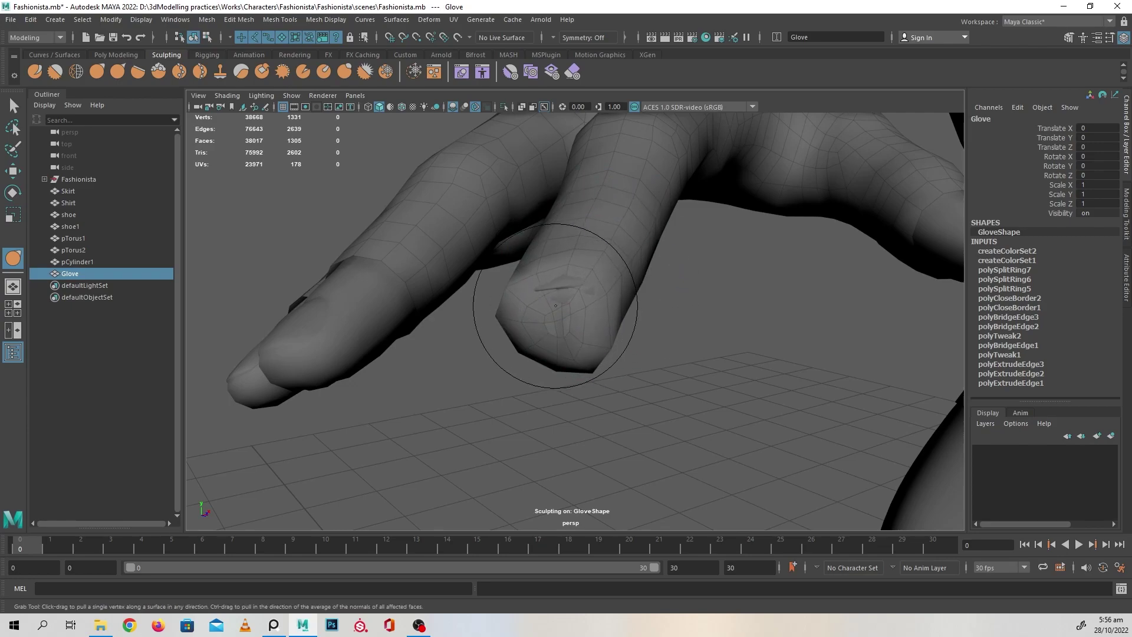
alt+drag(556, 305, 518, 369)
mouse_move(544, 328)
alt+mouse_down()
mouse_move(581, 331)
mouse_move(607, 265)
mouse_move(576, 342)
mouse_move(608, 346)
alt+mouse_up()
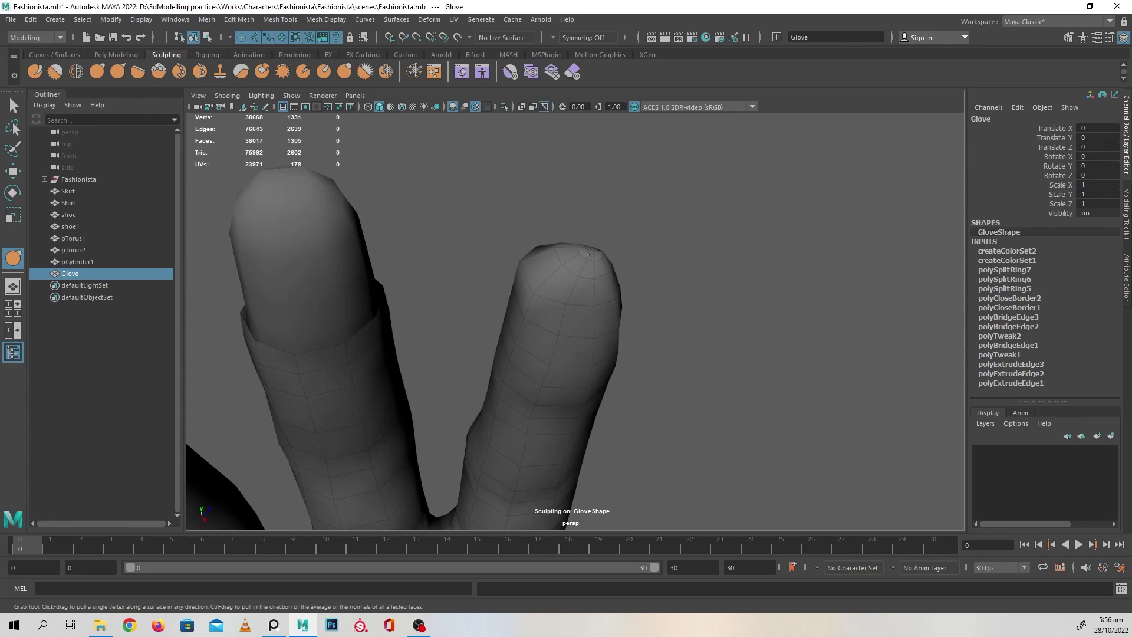
alt+drag(551, 260, 568, 260)
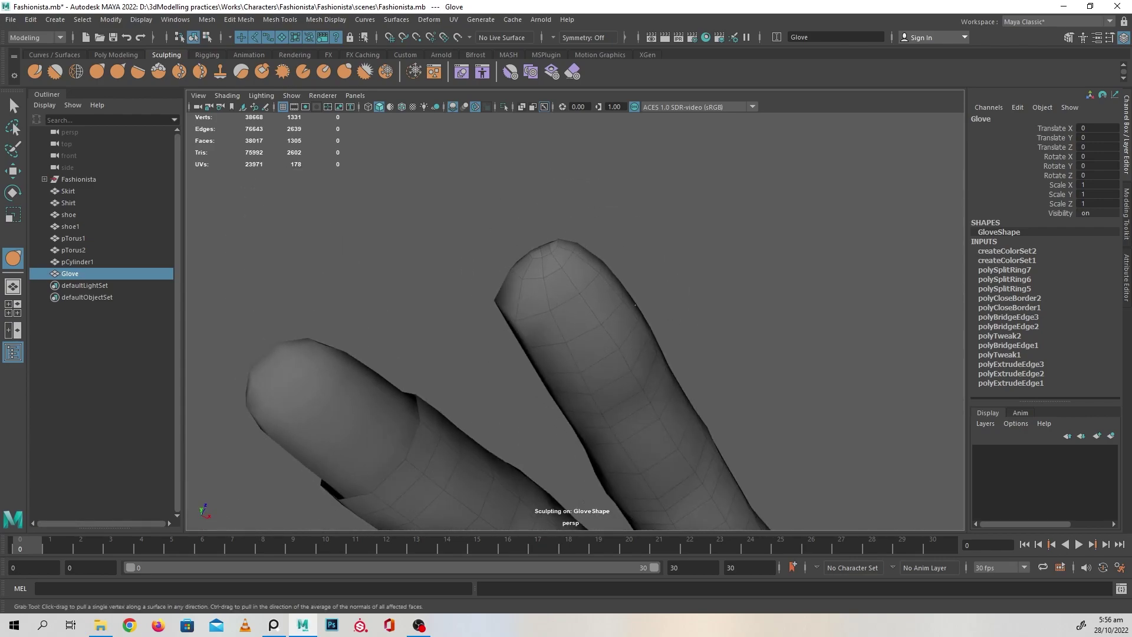
alt+drag(652, 331, 574, 404)
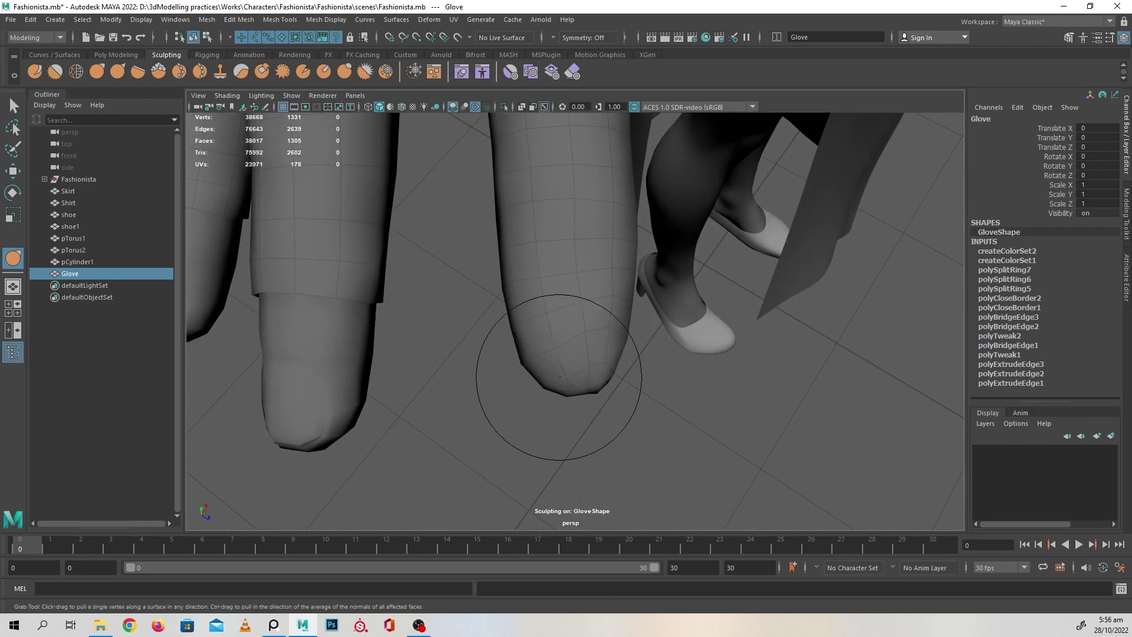
mouse_move(557, 366)
alt+mouse_down()
mouse_move(594, 308)
mouse_move(595, 238)
mouse_move(621, 247)
mouse_move(555, 204)
mouse_move(538, 232)
mouse_move(493, 240)
mouse_move(591, 286)
mouse_move(570, 342)
mouse_move(580, 310)
mouse_move(561, 329)
mouse_move(637, 240)
mouse_move(557, 294)
mouse_move(645, 418)
mouse_move(613, 377)
alt+mouse_up()
Step: Leave sculpting and delete the Glove mesh's construction history
key(w)
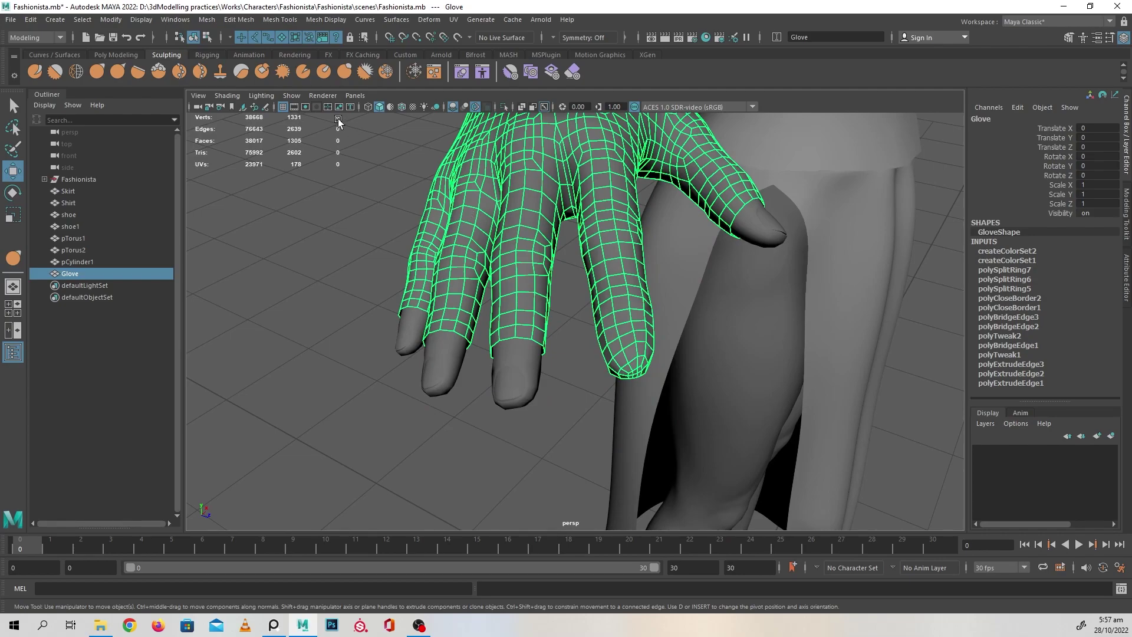
click(100, 52)
click(304, 73)
Step: Select the border edge loop around the glove's middle finger opening
scroll(479, 298, up, 6)
alt+middle_drag(480, 298, 518, 273)
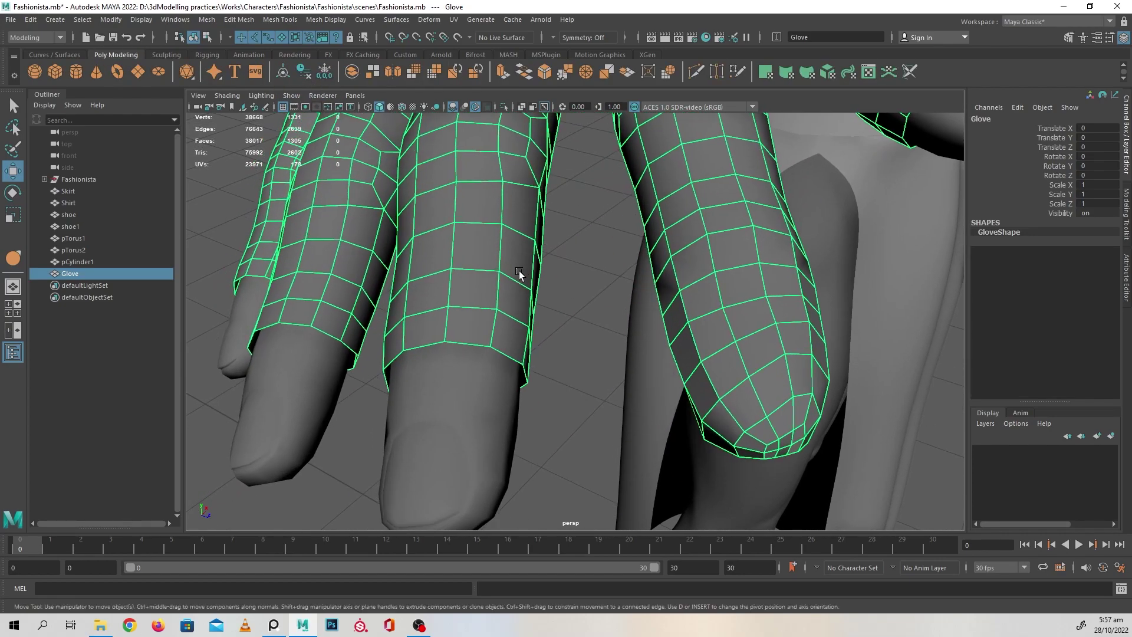
scroll(510, 273, down, 2)
scroll(517, 281, up, 3)
scroll(690, 387, down, 6)
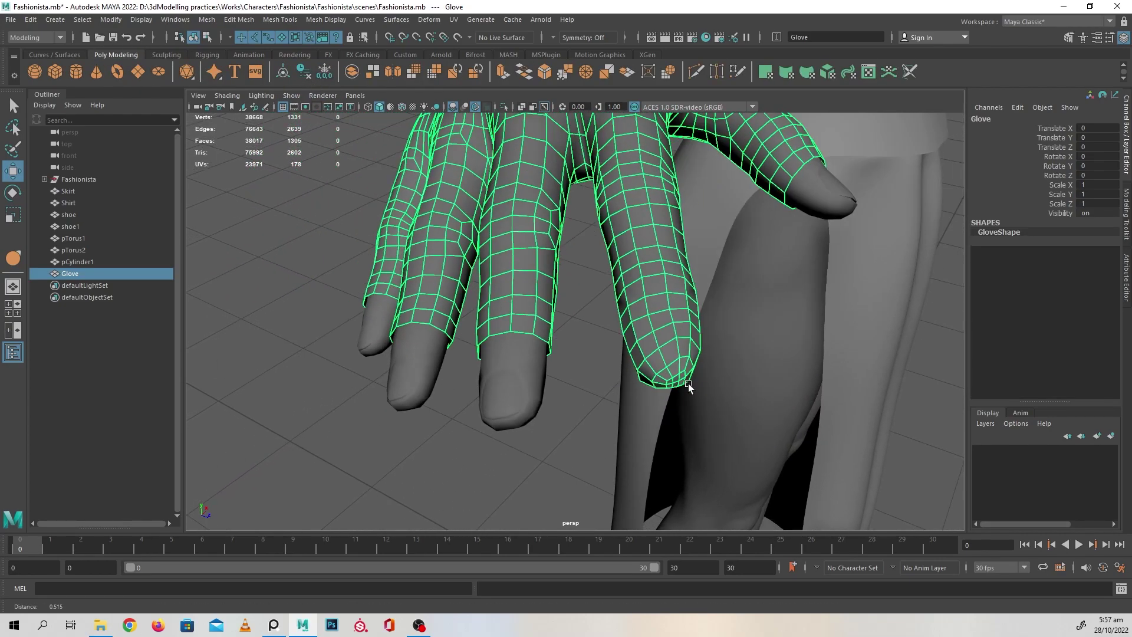
alt+drag(660, 354, 581, 338)
scroll(580, 341, up, 5)
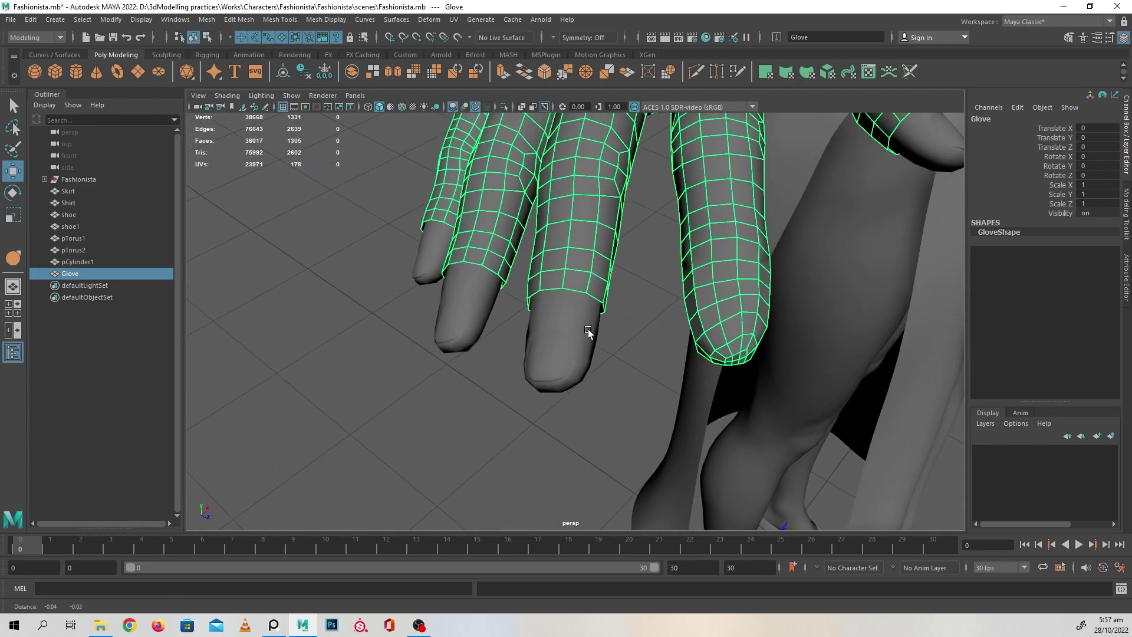
right_drag(560, 240, 586, 258)
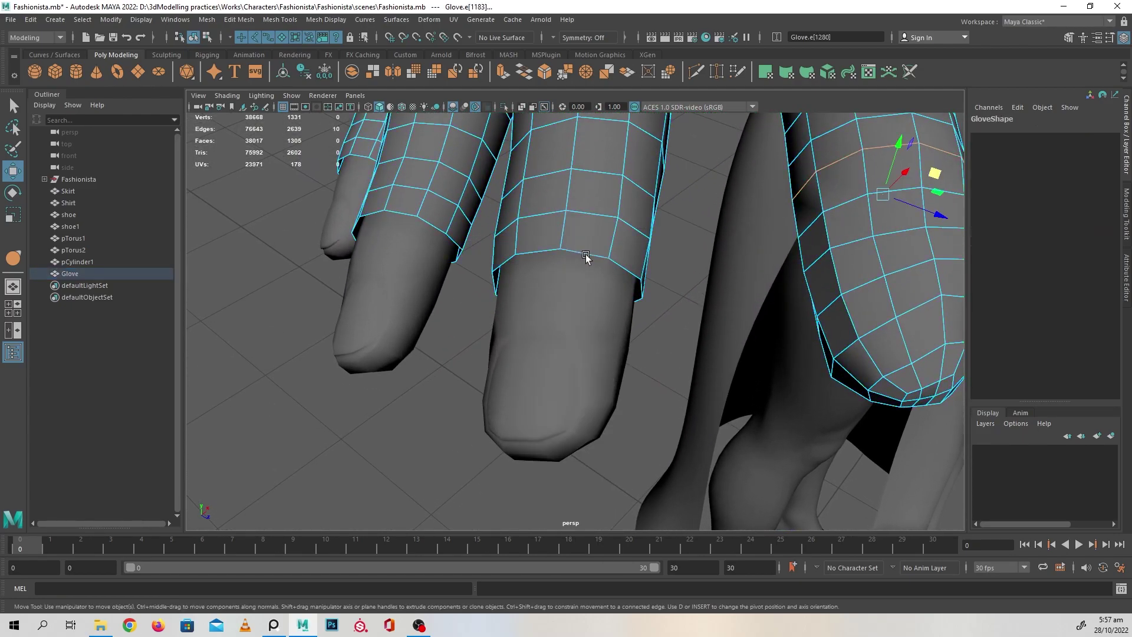
click(585, 257)
shift+double_click(537, 251)
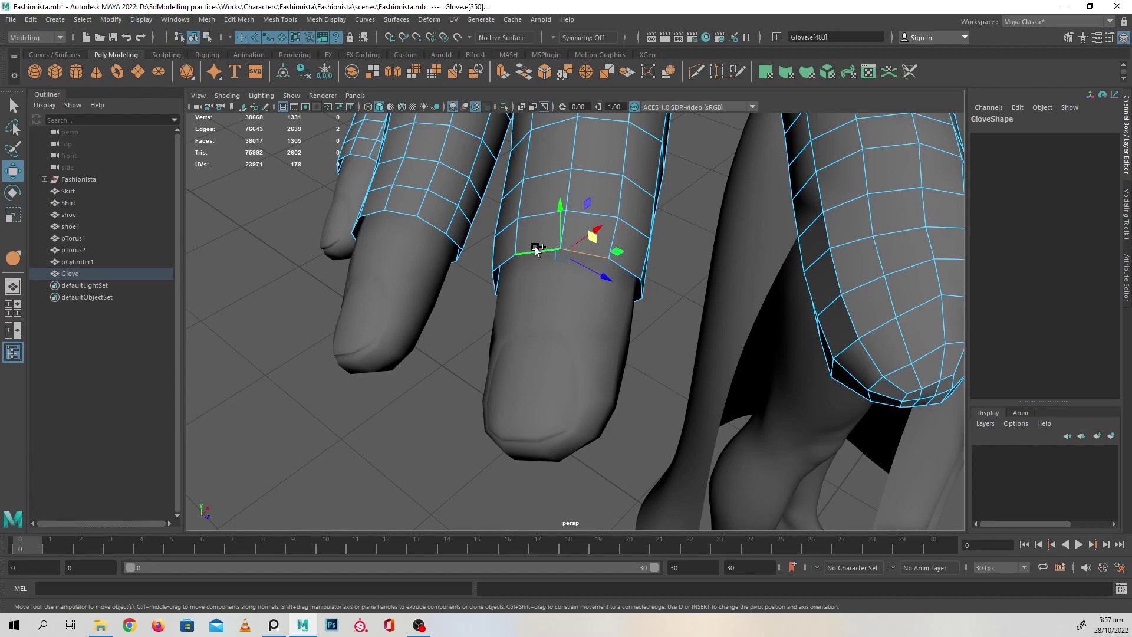
Step: Examine the gloved hand from several angles, comparing the closed index fingertip with the open fingers
scroll(639, 300, down, 5)
alt+middle_drag(856, 169, 844, 205)
alt+drag(844, 205, 444, 373)
alt+middle_drag(468, 396, 577, 321)
alt+right_drag(546, 351, 579, 361)
alt+drag(579, 362, 488, 346)
alt+middle_drag(488, 346, 613, 370)
alt+right_drag(505, 369, 541, 377)
alt+drag(542, 379, 543, 338)
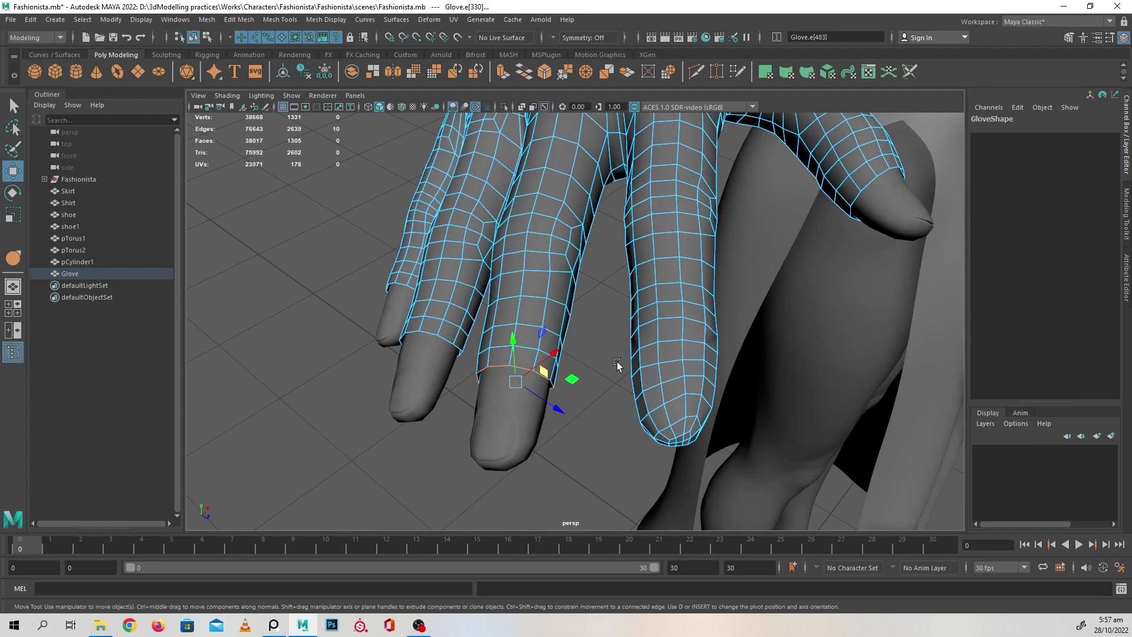
alt+right_drag(641, 361, 541, 326)
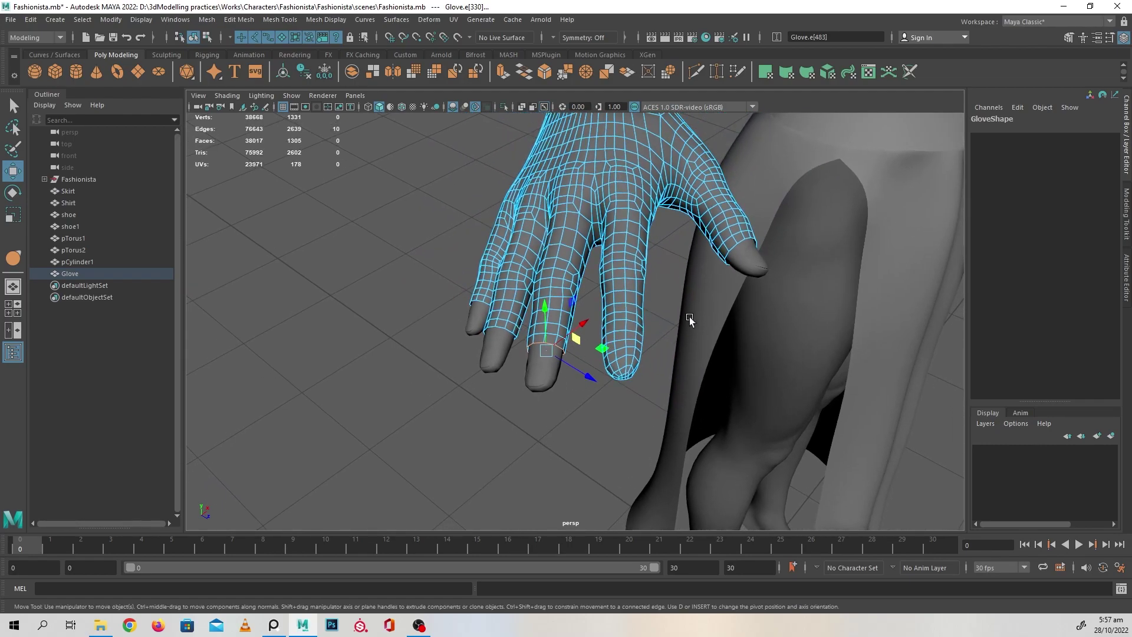
Step: Extrude the middle finger's border loop past the fingertip, with a Local Translate Y of about 0.062
alt+right_drag(579, 290, 627, 396)
alt+drag(593, 367, 571, 364)
key(ctrl+e)
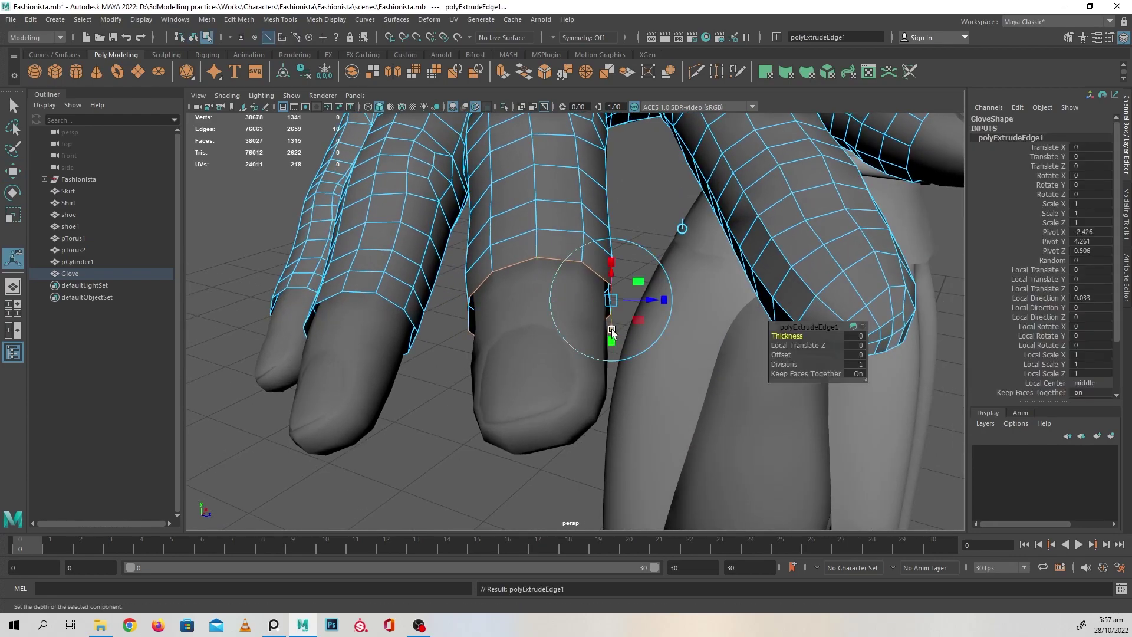
drag(612, 332, 620, 497)
scroll(526, 440, up, 3)
alt+drag(525, 440, 533, 430)
scroll(533, 430, down, 2)
alt+right_drag(570, 422, 543, 399)
alt+drag(543, 399, 550, 399)
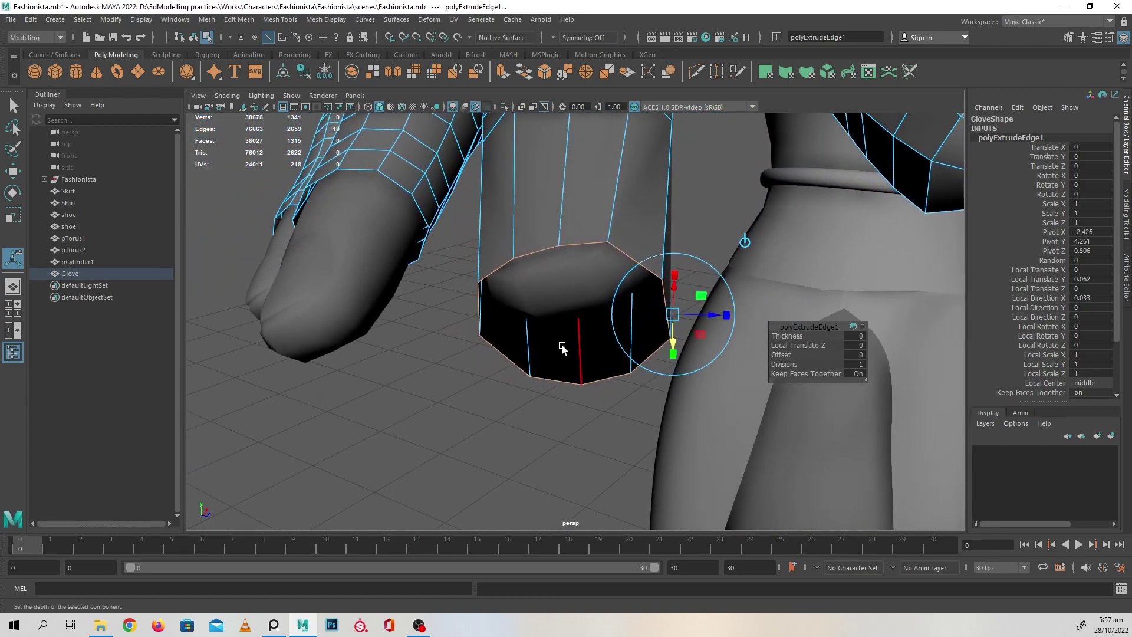
Step: Extrude the middle finger's end loop again and shrink it inward with a Local Translate Z of about -0.014
key(ctrl+e)
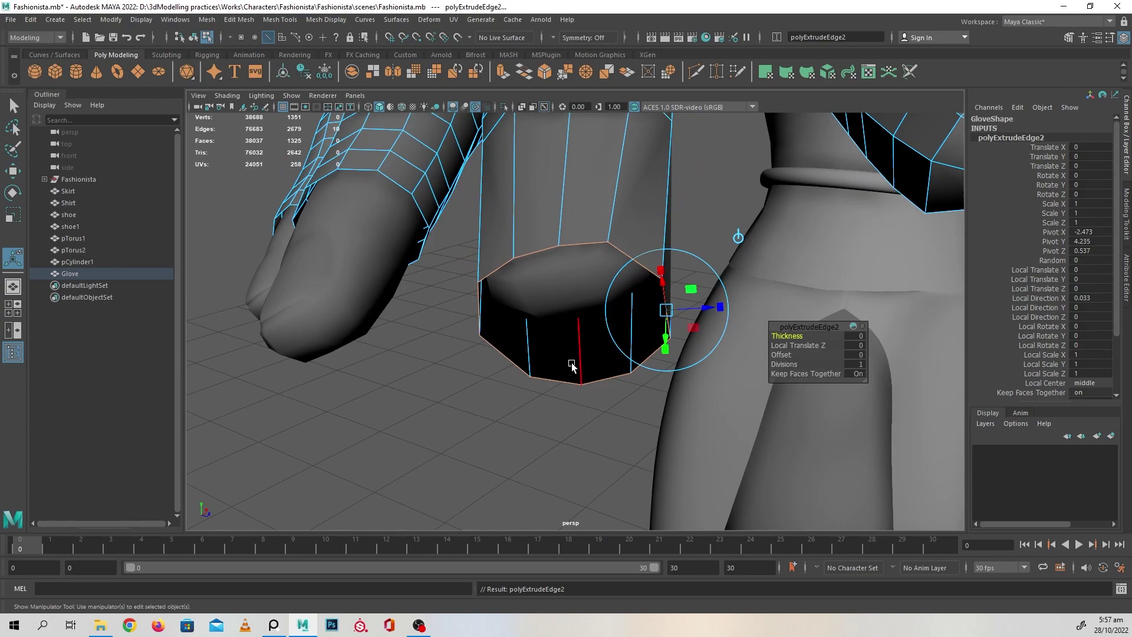
alt+drag(595, 371, 637, 329)
alt+drag(637, 329, 616, 318)
scroll(597, 350, up, 6)
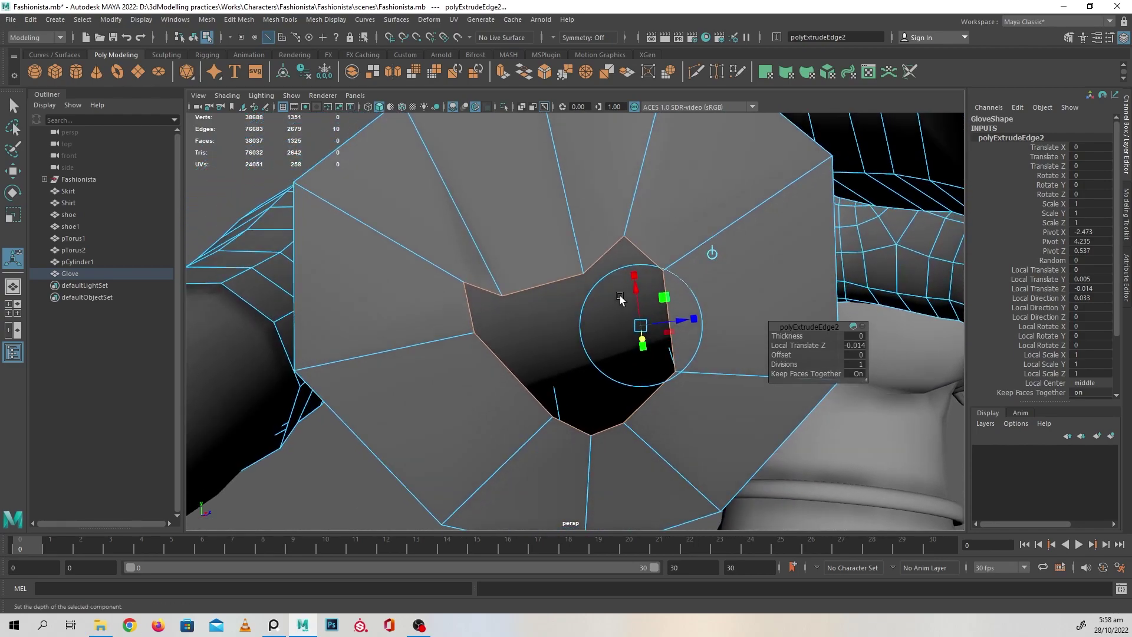
Step: Extrude the middle finger's inner edge loop once more and scale it down towards the centre, leaving a small hole
key(ctrl+e)
key(r)
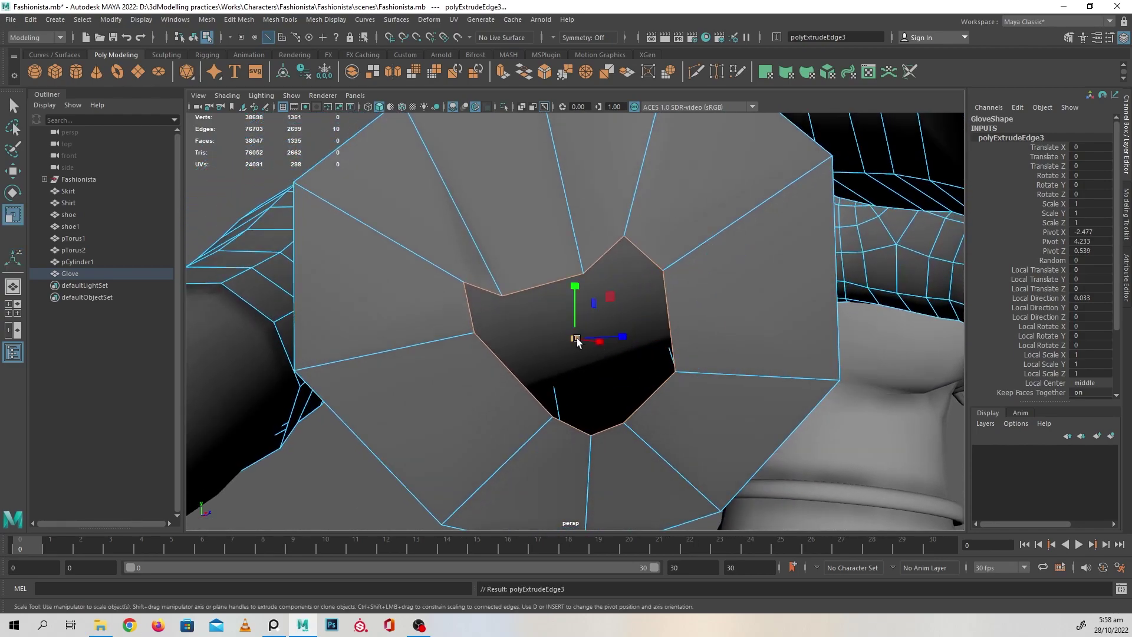
drag(575, 338, 482, 403)
alt+drag(636, 341, 642, 346)
scroll(642, 346, up, 8)
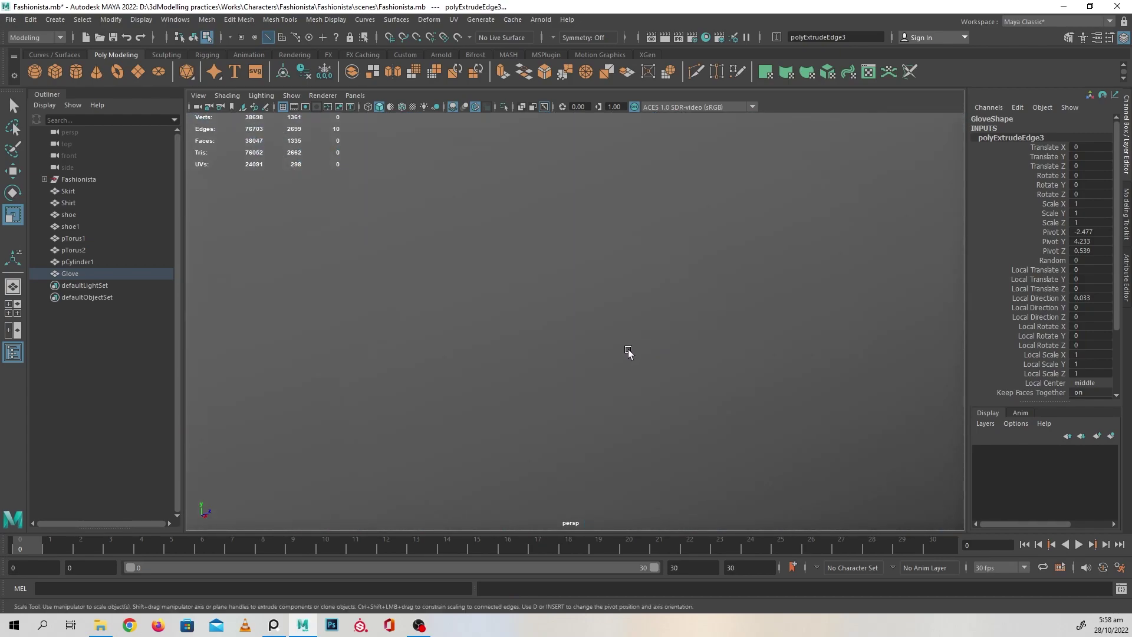
scroll(629, 354, down, 8)
scroll(611, 350, up, 5)
Step: Move the two overlapping corner vertices of the middle fingertip hole apart to untangle its rim
key(w)
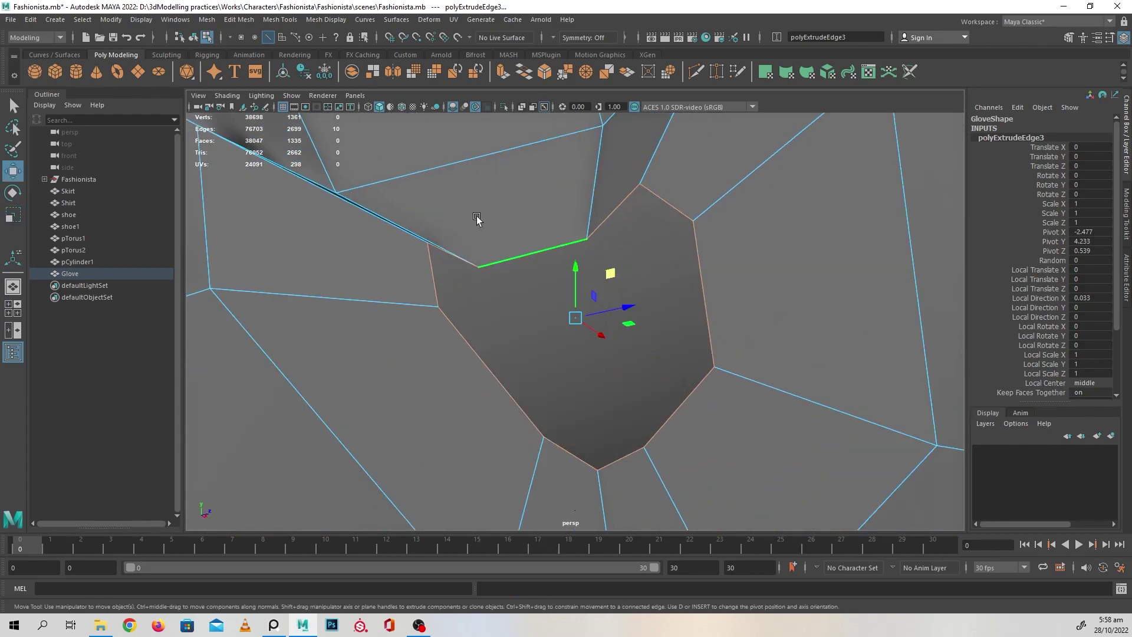
key(F9)
click(418, 251)
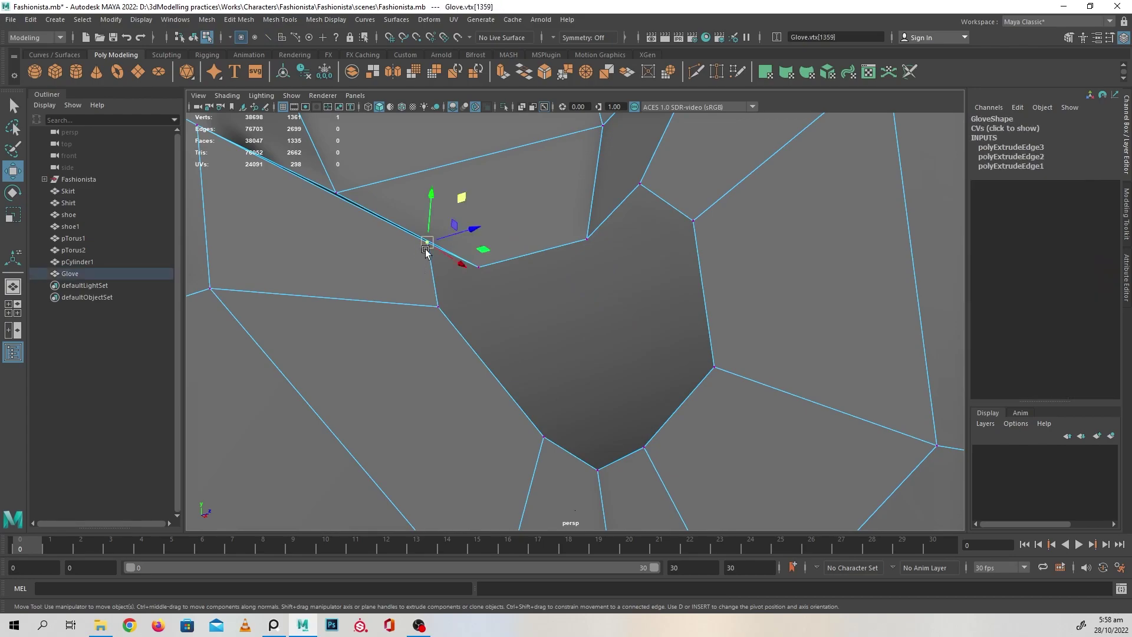
drag(426, 251, 417, 284)
click(478, 265)
drag(477, 261, 479, 252)
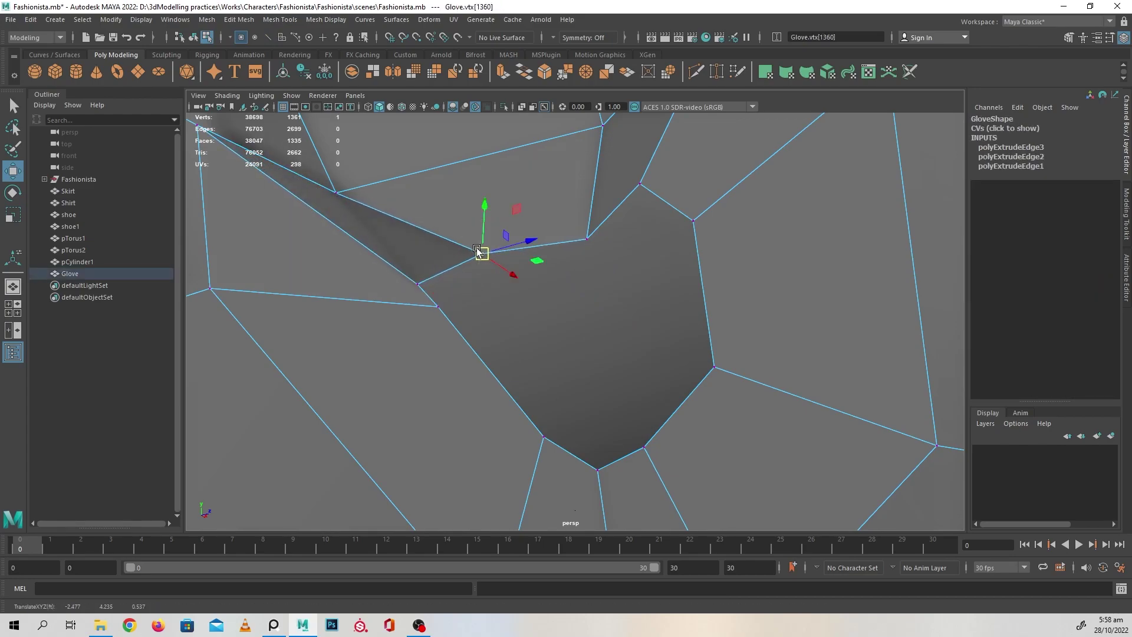
Step: Reposition the upper vertices around the middle fingertip hole to even out its rim
click(348, 190)
drag(335, 191, 351, 139)
scroll(564, 195, down, 4)
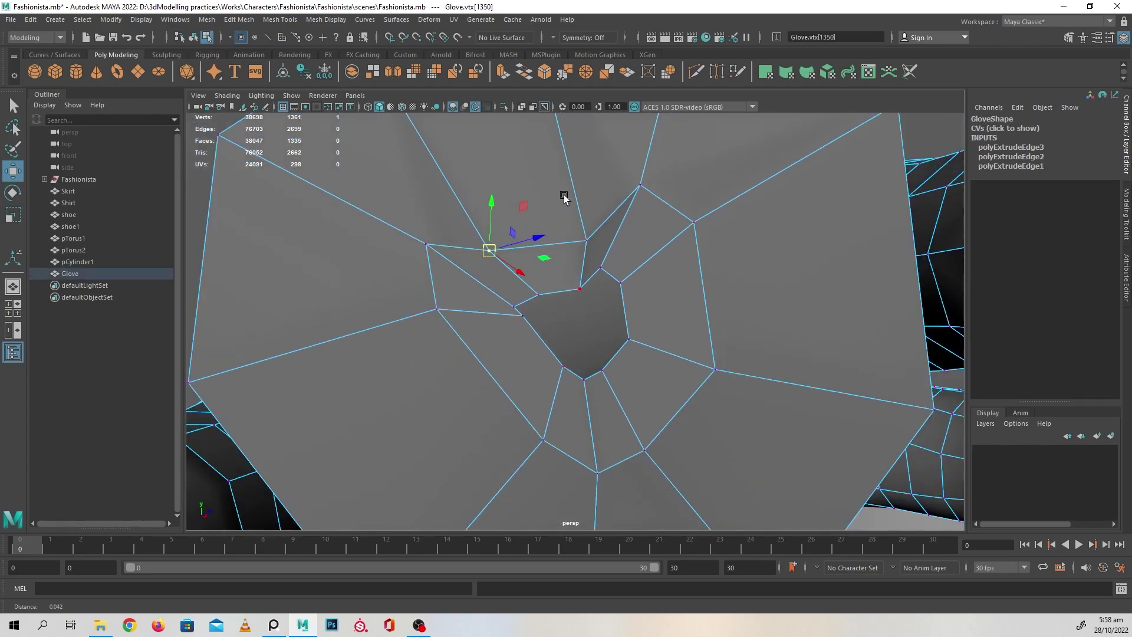
click(586, 240)
drag(586, 240, 635, 226)
scroll(623, 304, up, 4)
click(626, 218)
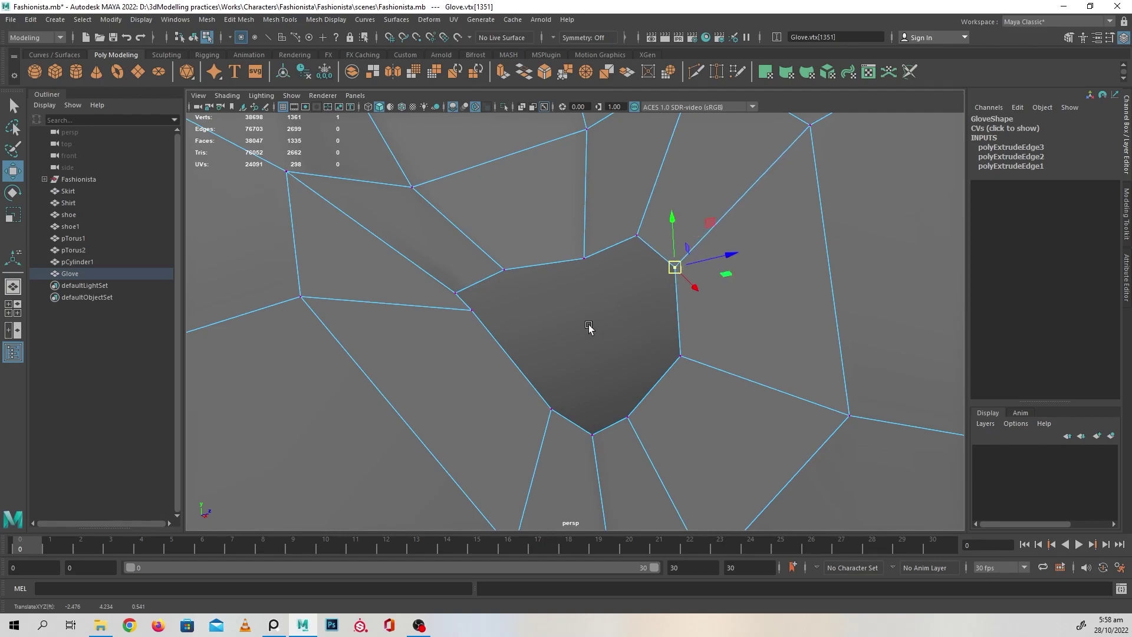
Step: Bridge two opposite edges across the middle fingertip hole, with the bridge's Divisions set to 1
right_drag(557, 240, 554, 206)
click(604, 434)
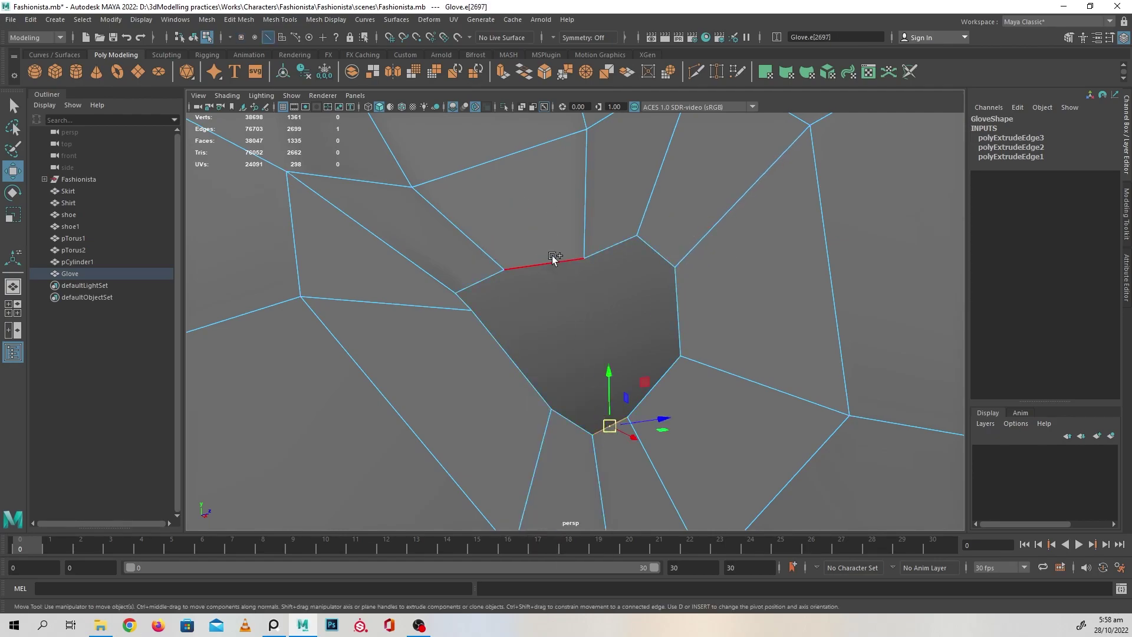
shift+click(552, 259)
shift+right_drag(621, 196, 613, 339)
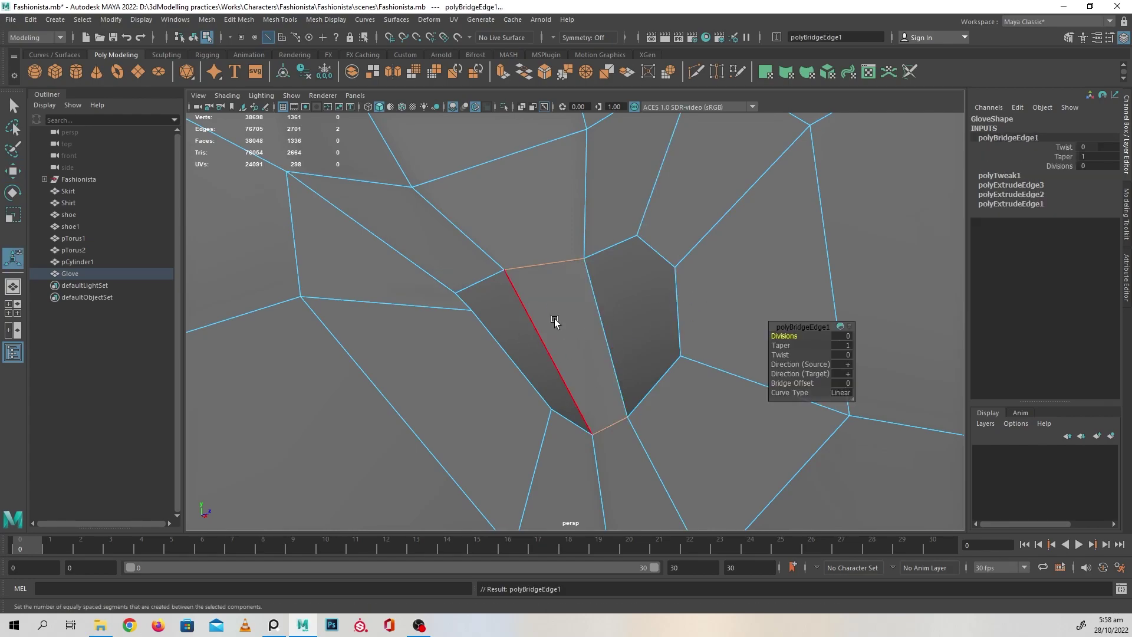
middle_drag(567, 314, 572, 314)
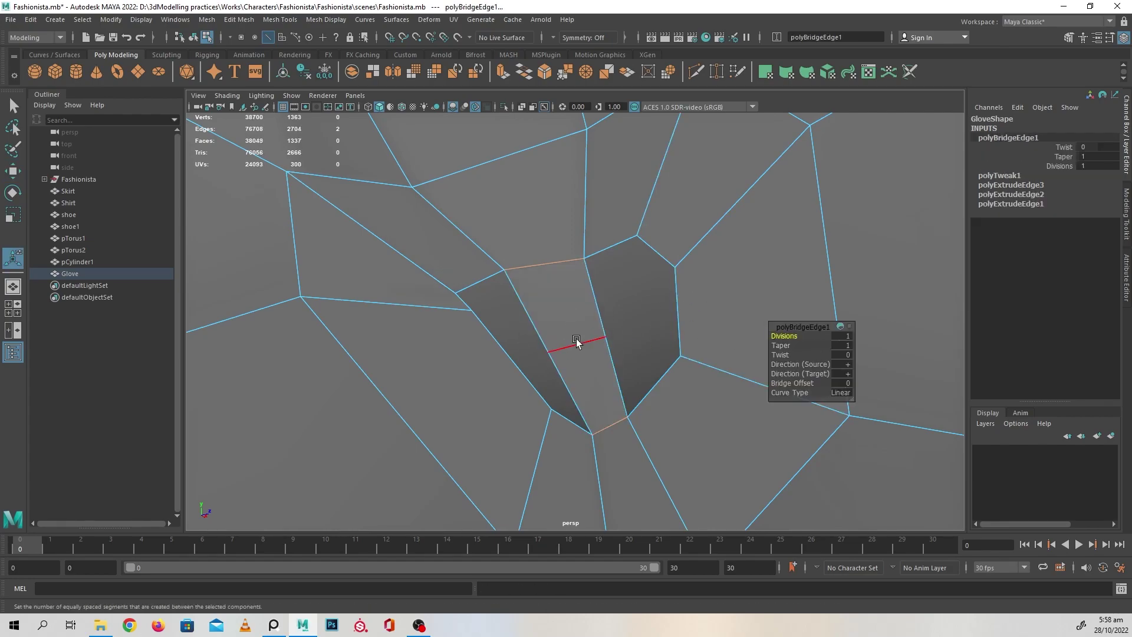
Step: Slide the bridge's middle edge towards the upper rim of the fingertip hole
click(577, 343)
shift+right_drag(523, 182, 508, 275)
middle_drag(769, 300, 762, 300)
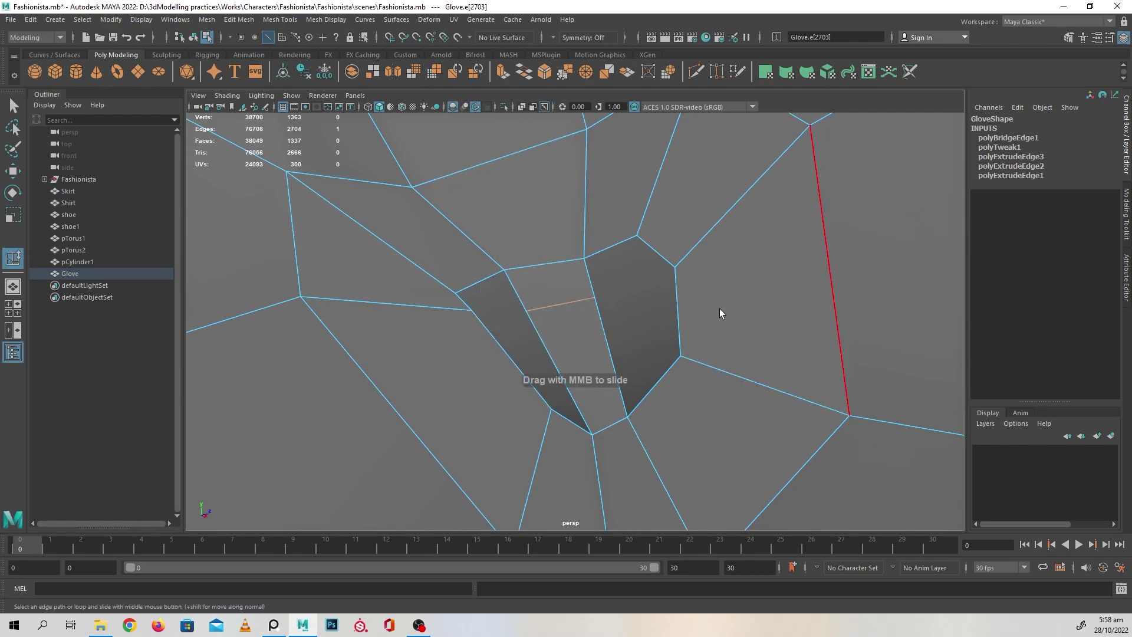
key(w)
Step: Bridge the short upper edges of the central strip to the facing rim edges on both sides of the hole
right_drag(537, 204, 536, 175)
click(516, 300)
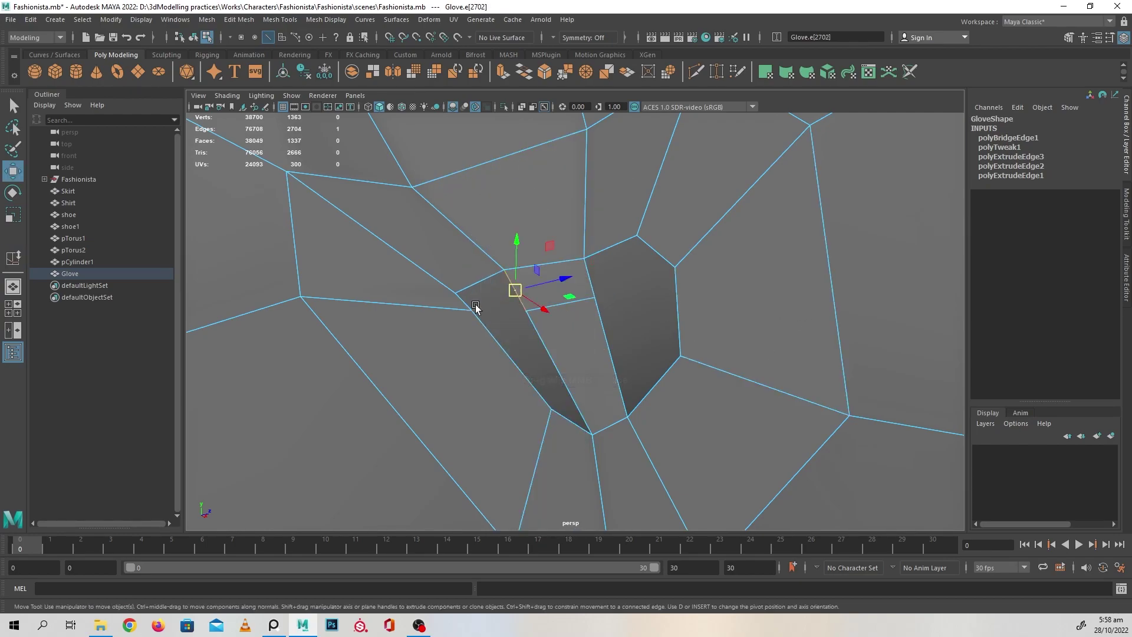
shift+click(464, 303)
shift+right_drag(530, 216, 532, 362)
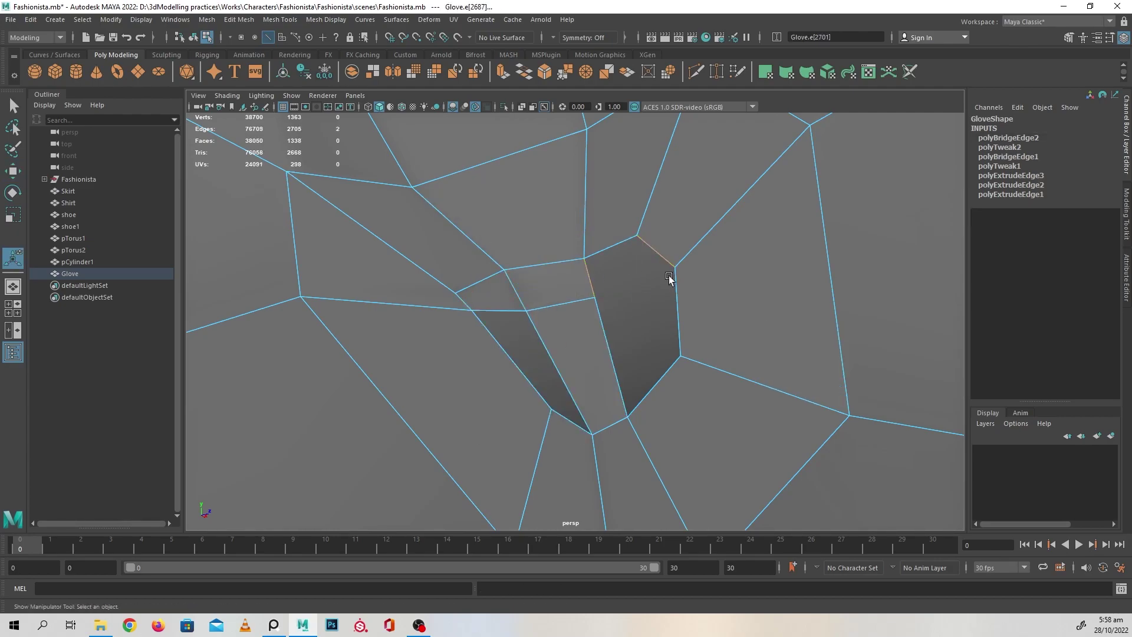
shift+right_drag(670, 279, 605, 332)
Step: Fill the two remaining four-sided holes on either side of the central strip at the middle fingertip
key(w)
shift+click(556, 258)
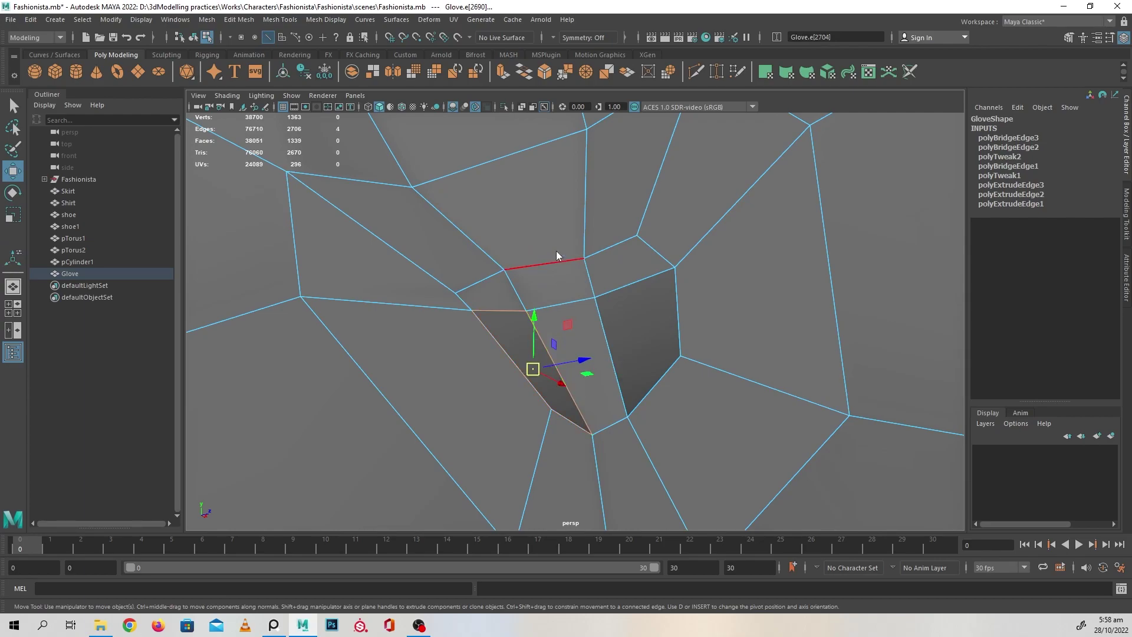
shift+right_drag(556, 251, 593, 398)
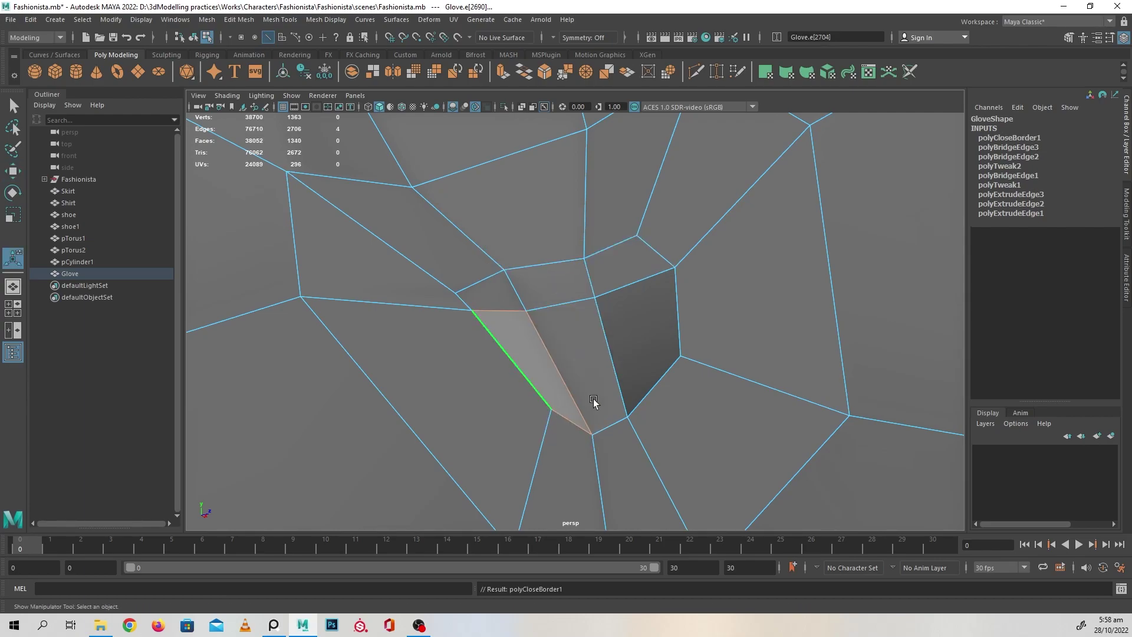
shift+right_drag(671, 210, 670, 252)
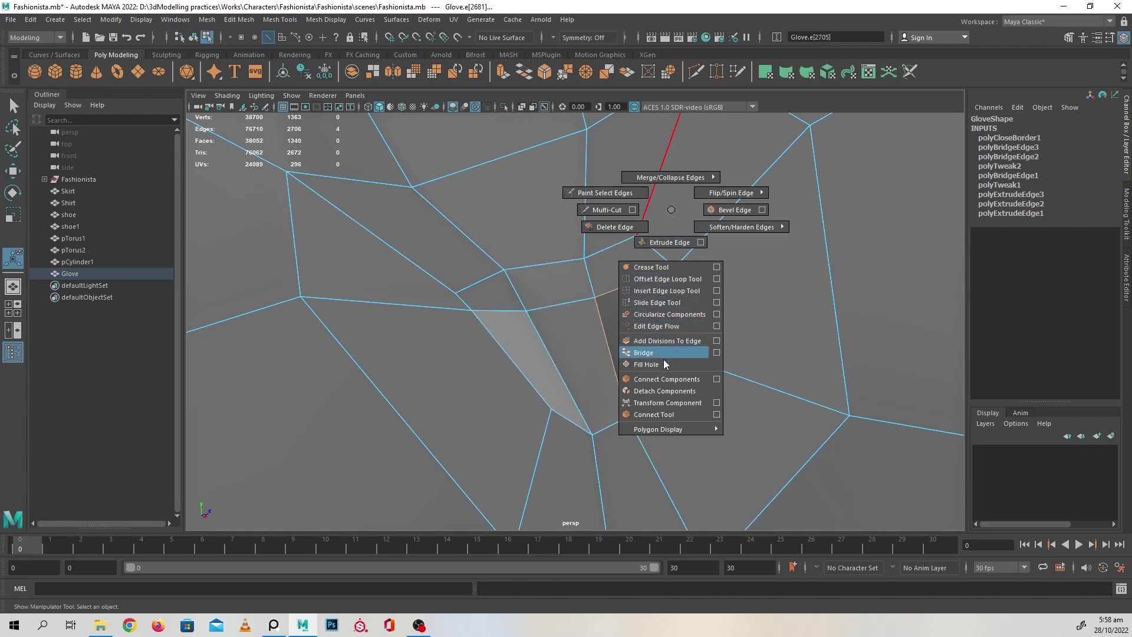
shift+right_drag(664, 364, 662, 366)
Step: Insert three edge loops around the extended end section of the middle finger
alt+right_drag(761, 377, 636, 331)
alt+drag(637, 331, 599, 334)
alt+middle_drag(597, 301, 596, 342)
alt+right_drag(596, 342, 617, 292)
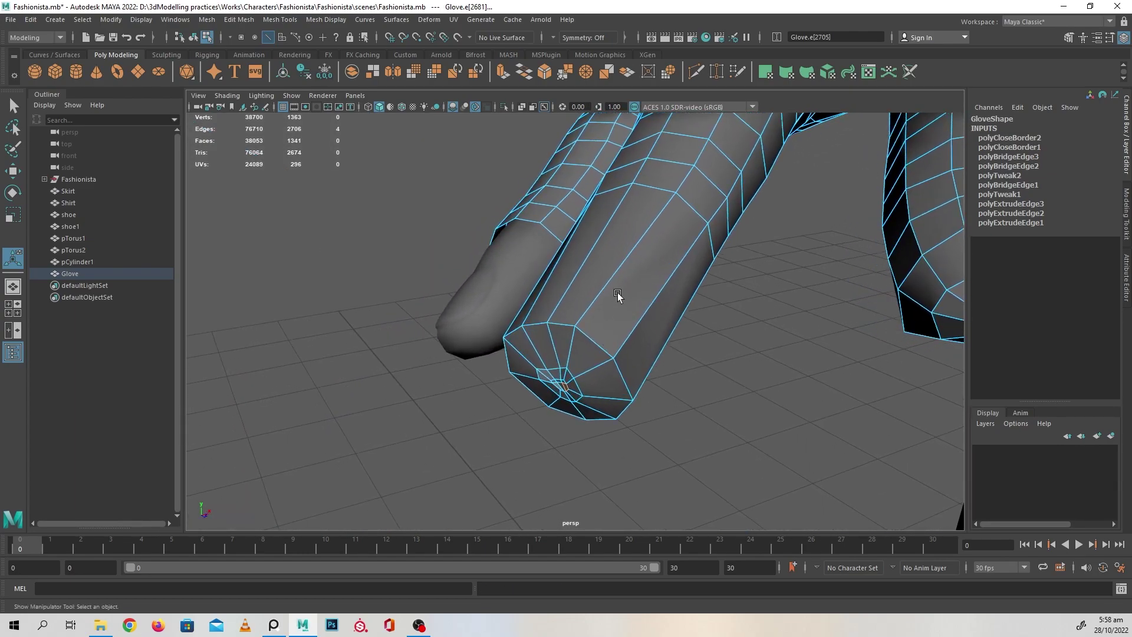
right_drag(623, 254, 629, 323)
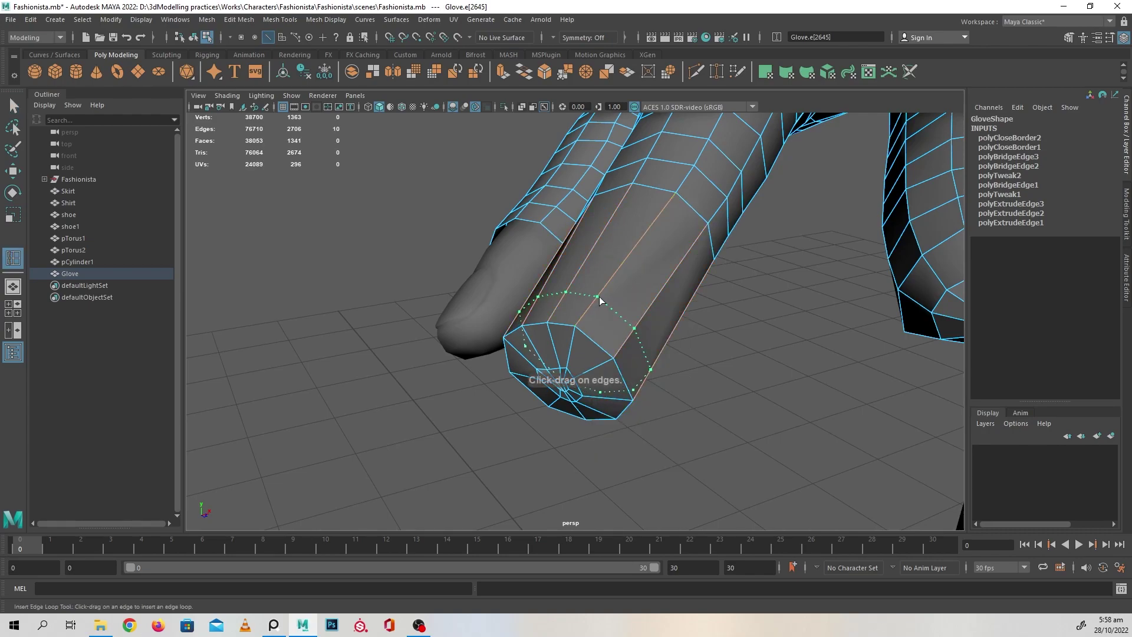
drag(599, 296, 608, 294)
click(630, 258)
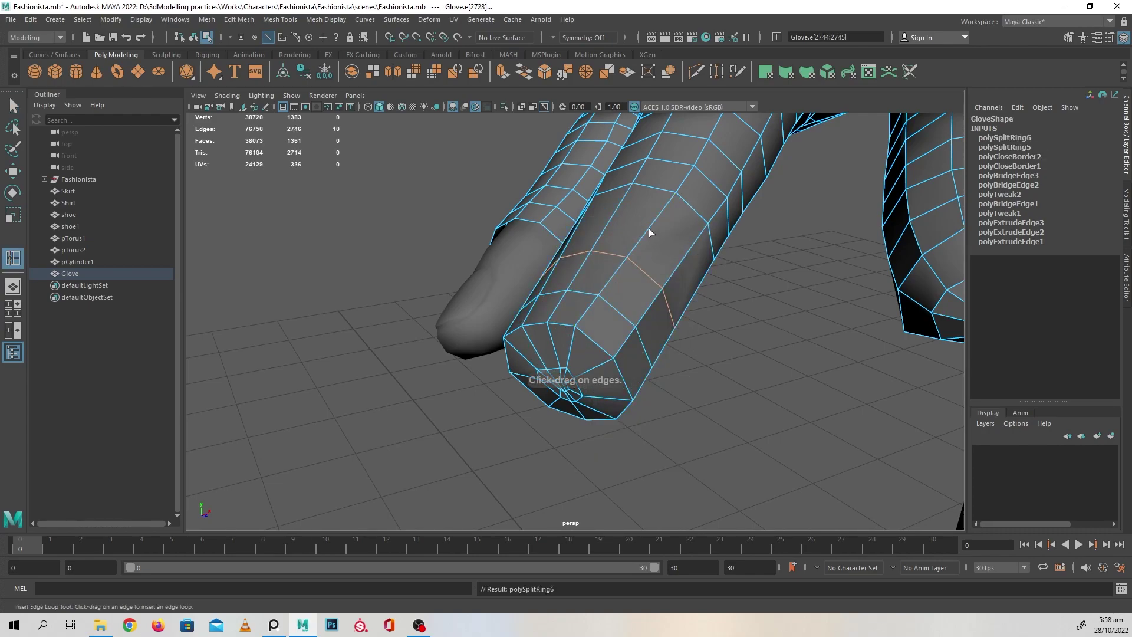
click(649, 228)
alt+drag(650, 228, 625, 277)
key(w)
Step: Shape the middle fingertip with the Grab sculpting tool so it is rounded and covers the finger underneath
click(166, 54)
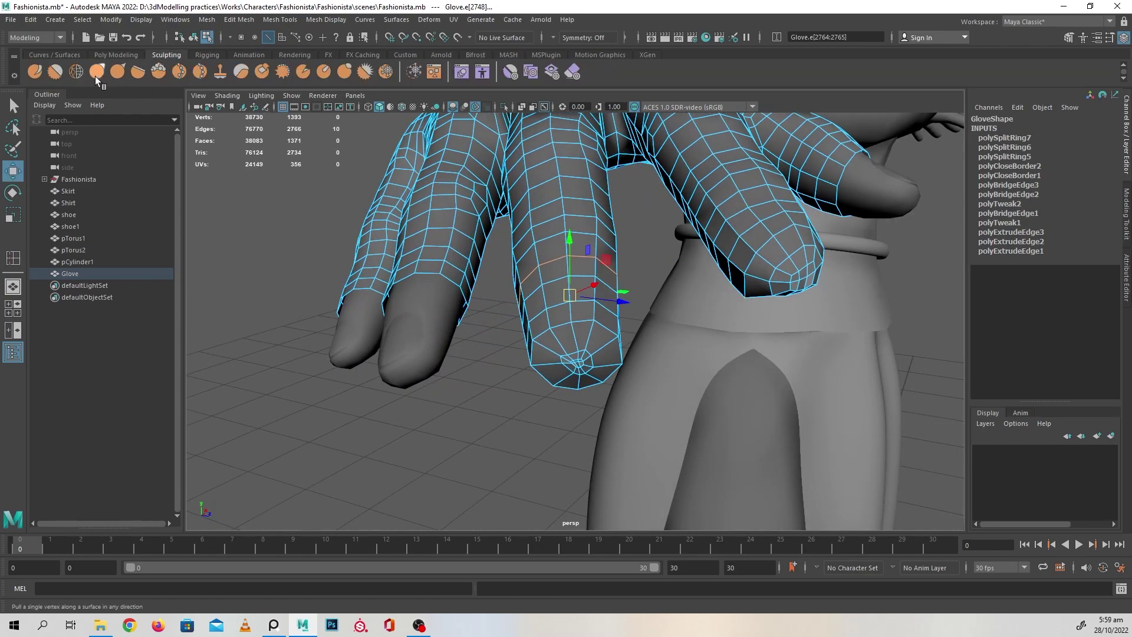
click(97, 72)
scroll(543, 248, up, 3)
alt+drag(510, 266, 568, 298)
drag(564, 376, 601, 346)
mouse_move(611, 386)
alt+mouse_down()
mouse_move(599, 331)
mouse_move(574, 308)
mouse_move(572, 404)
mouse_move(546, 255)
alt+mouse_up()
mouse_move(620, 329)
alt+mouse_down()
mouse_move(568, 354)
mouse_move(535, 332)
mouse_move(542, 368)
mouse_move(524, 433)
mouse_move(501, 416)
mouse_move(600, 430)
mouse_move(552, 420)
mouse_move(583, 401)
mouse_move(614, 336)
mouse_move(603, 283)
mouse_move(586, 369)
mouse_move(561, 298)
mouse_move(534, 326)
mouse_move(576, 330)
alt+mouse_up()
key(w)
Step: Delete the Glove's construction history and return to object mode with nothing selected
click(112, 54)
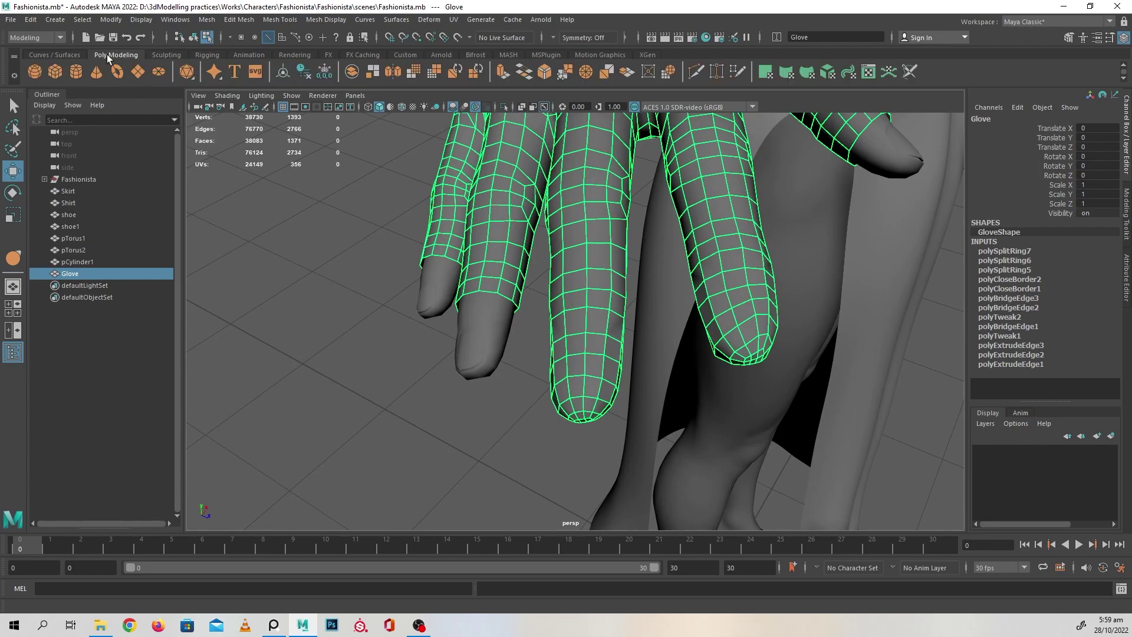
click(308, 76)
scroll(596, 294, down, 3)
alt+drag(595, 295, 573, 273)
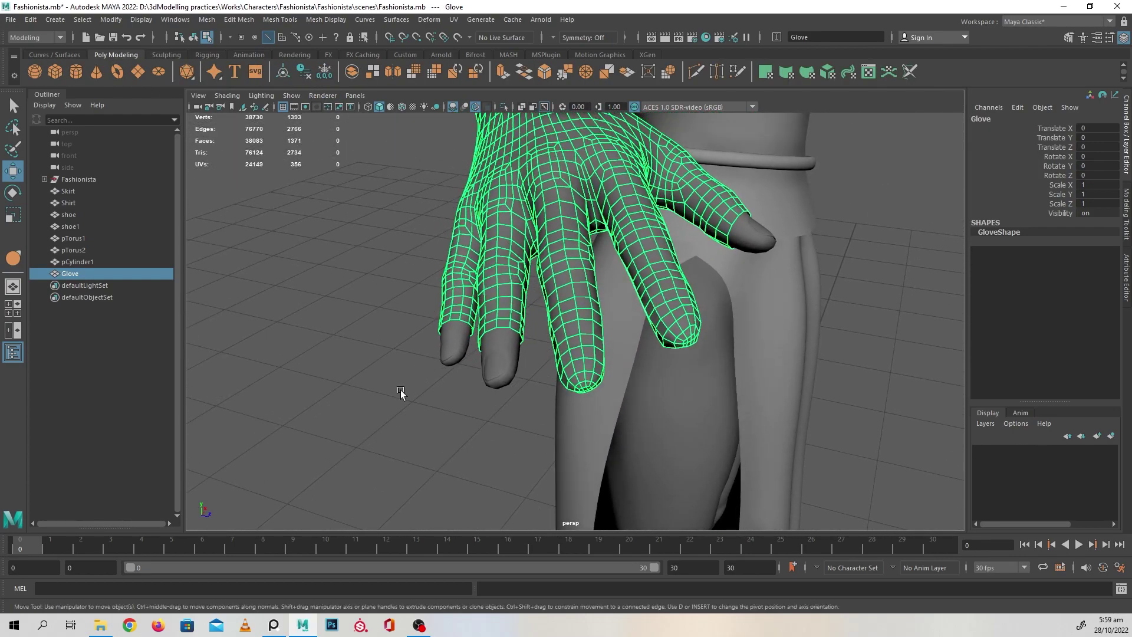
click(401, 390)
alt+drag(401, 391, 618, 289)
click(618, 288)
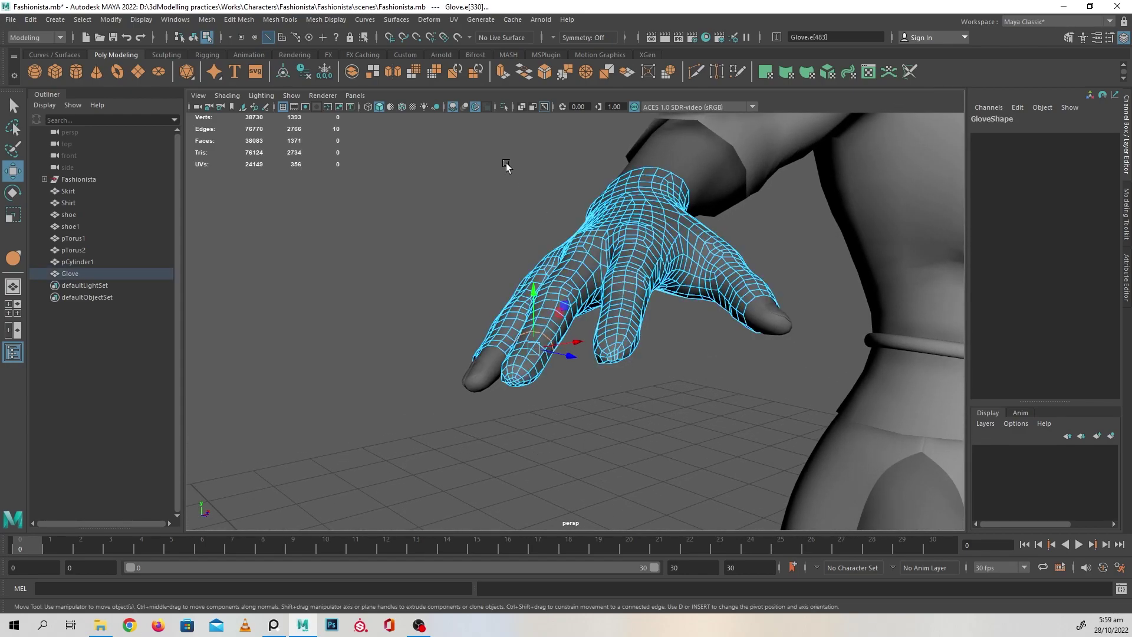
click(576, 421)
right_drag(624, 250, 672, 230)
click(650, 400)
alt+drag(650, 399, 667, 341)
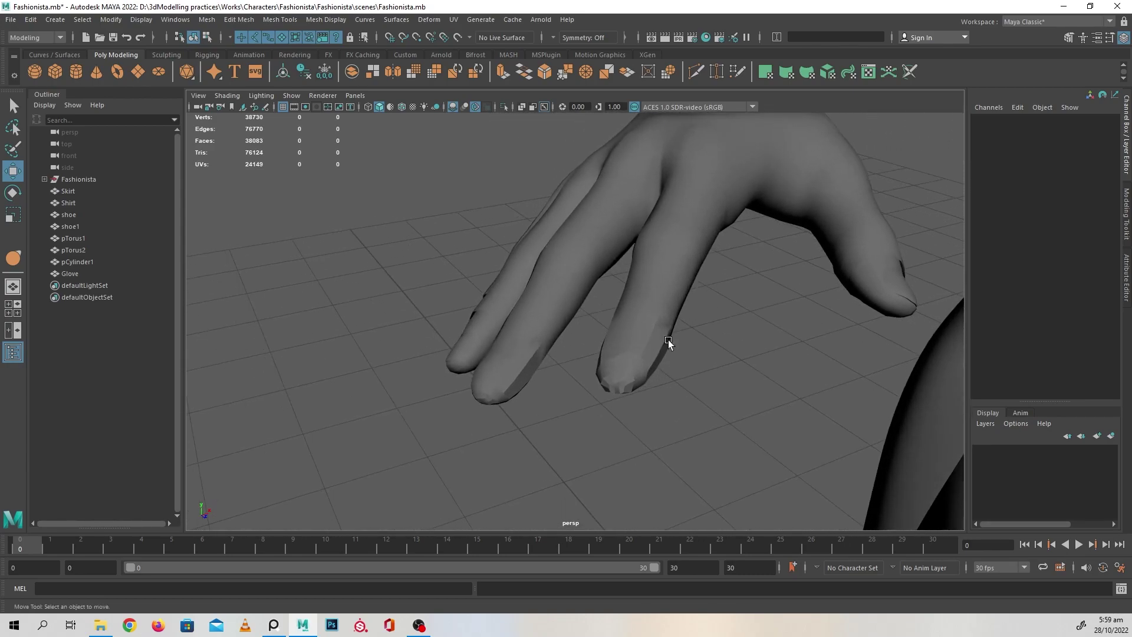
Step: Apply Soften Edge to the whole Glove mesh
click(605, 220)
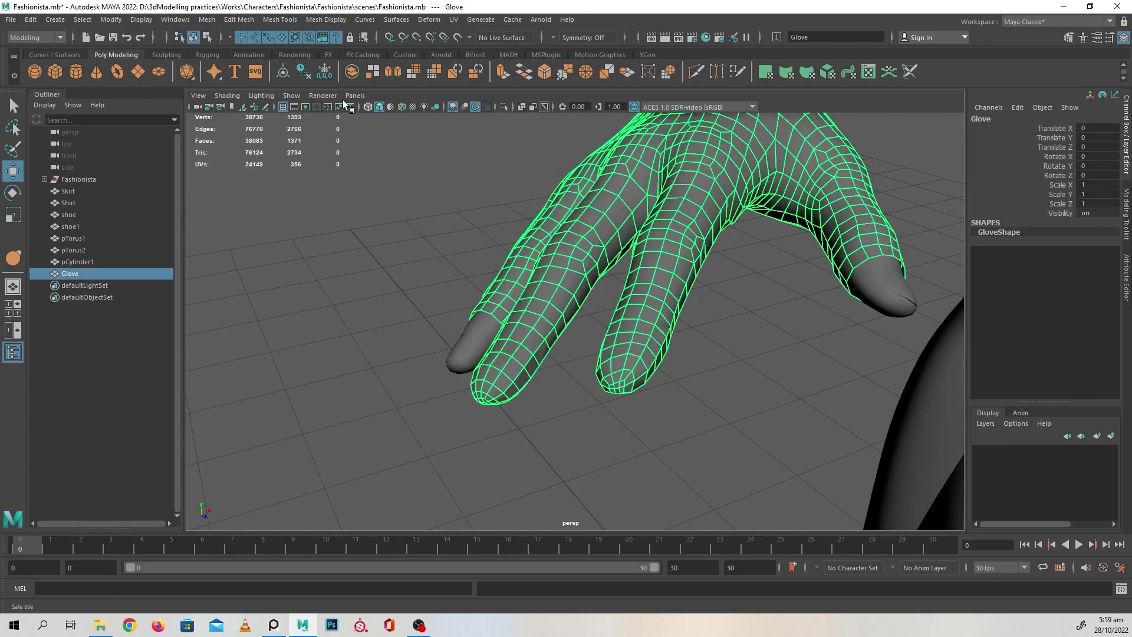
click(338, 22)
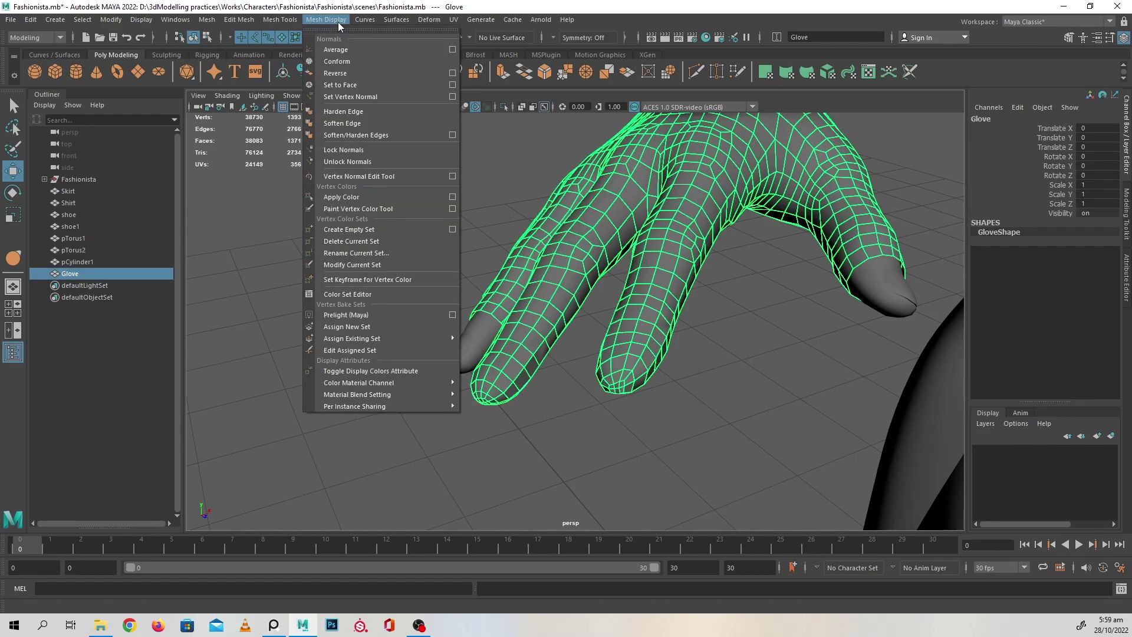
click(370, 123)
click(712, 370)
Step: Display the Glove in smooth mesh preview and clear the selection to check its fingertip shading
alt+drag(712, 371, 691, 361)
click(692, 361)
scroll(684, 373, up, 6)
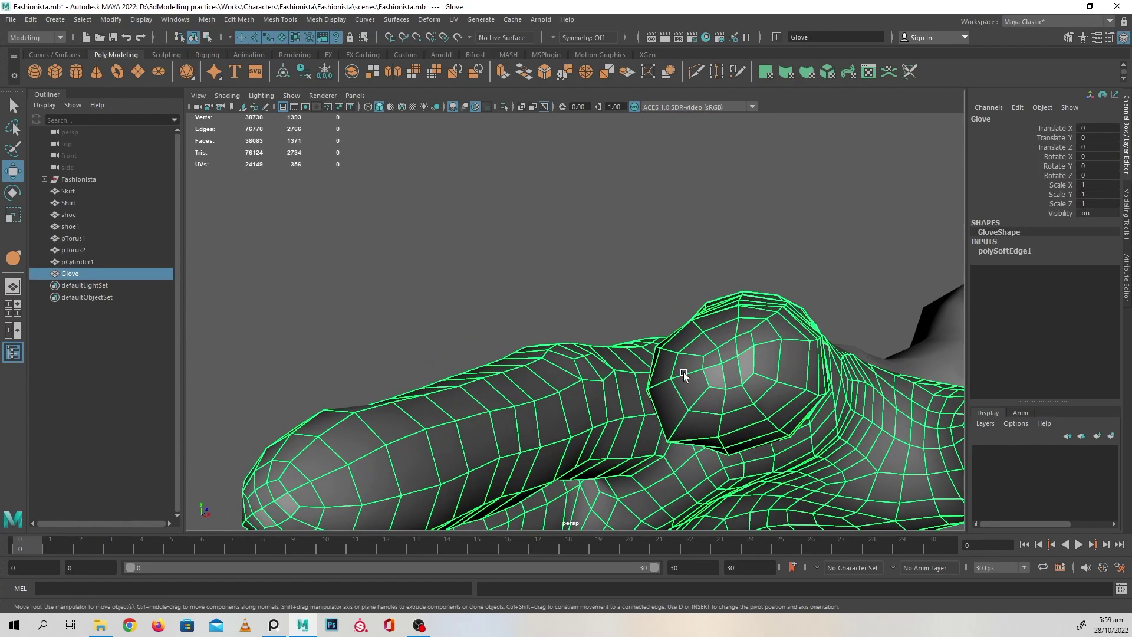
scroll(656, 371, up, 5)
scroll(666, 366, down, 4)
alt+drag(643, 348, 650, 341)
click(364, 189)
click(628, 277)
key(3)
click(408, 231)
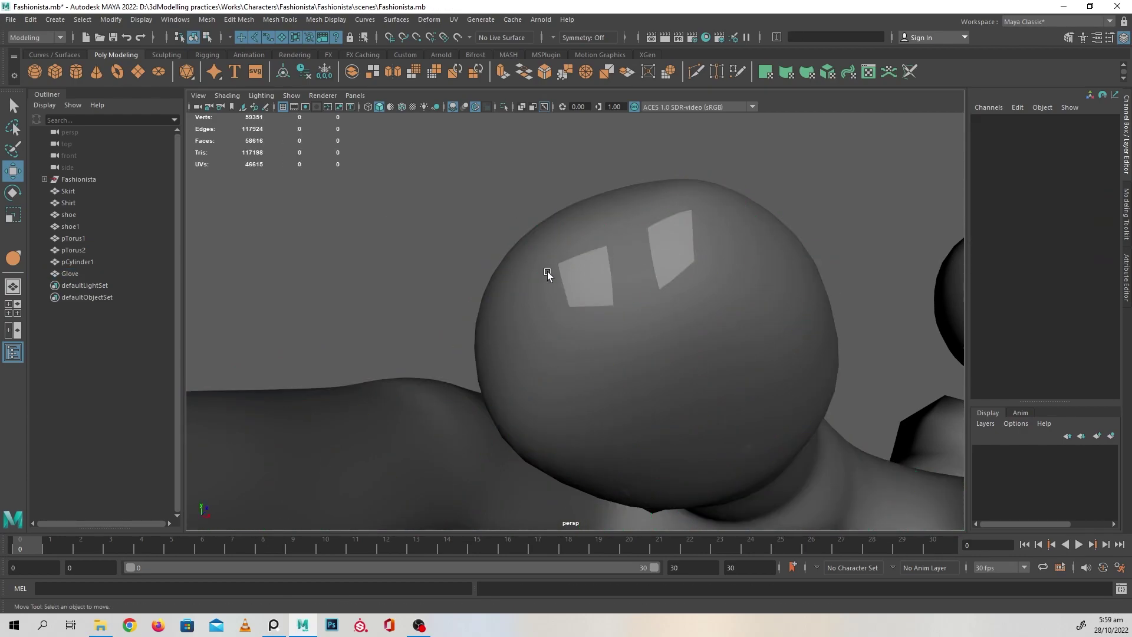
Step: Examine the smoothed index and middle fingertips of the Glove closely from several angles for shading flaws
scroll(547, 273, down, 6)
alt+drag(527, 261, 531, 296)
alt+middle_drag(531, 296, 567, 293)
scroll(567, 292, down, 2)
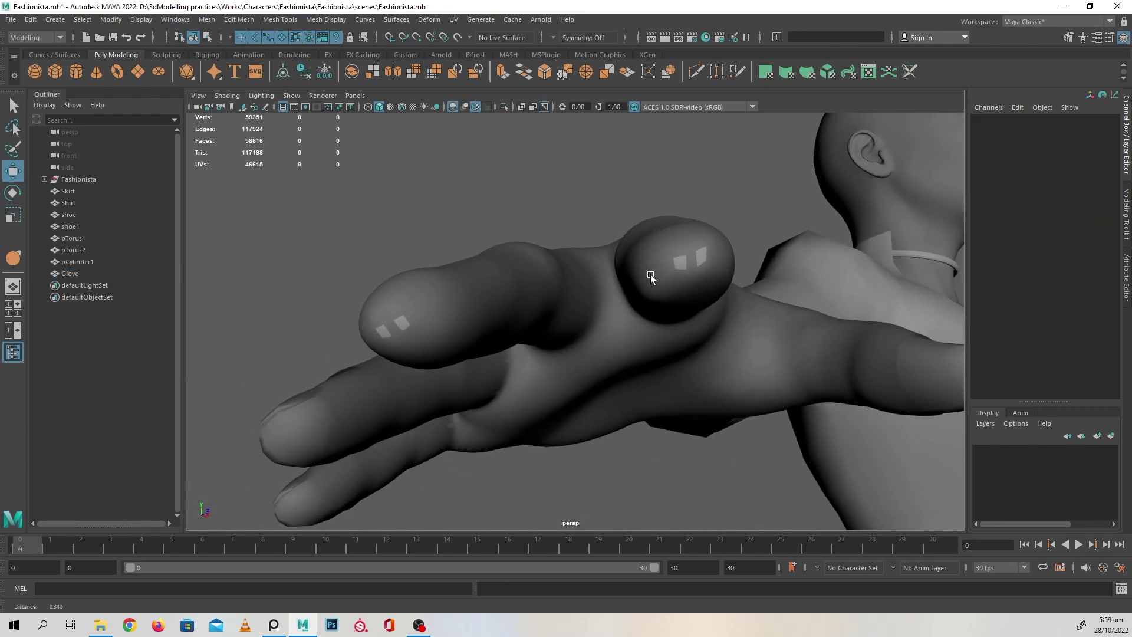
scroll(663, 285, up, 5)
alt+drag(673, 295, 634, 322)
scroll(471, 293, up, 2)
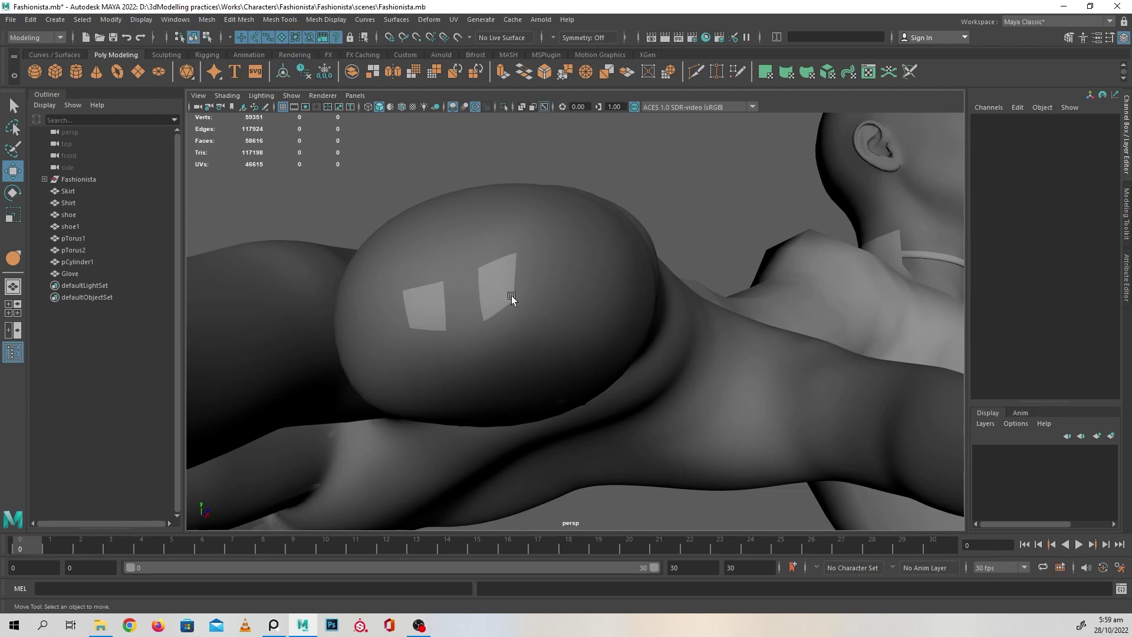
alt+drag(511, 295, 576, 399)
click(547, 302)
scroll(546, 292, up, 3)
scroll(577, 313, down, 4)
click(691, 438)
scroll(691, 437, down, 5)
click(590, 340)
click(591, 390)
alt+drag(741, 346, 675, 356)
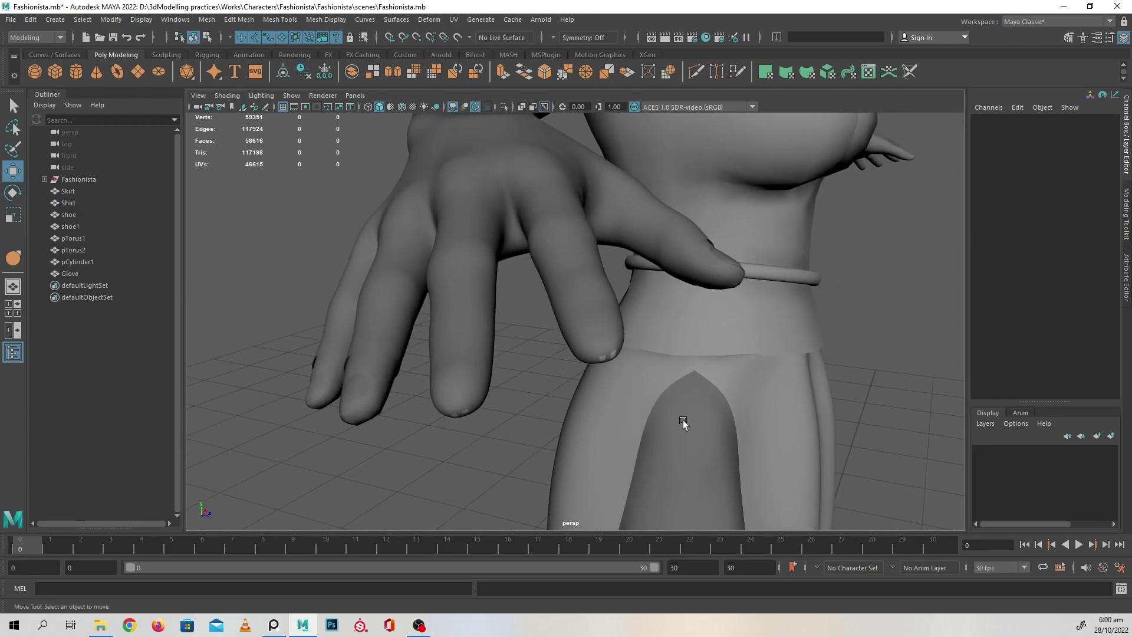
alt+drag(533, 379, 498, 389)
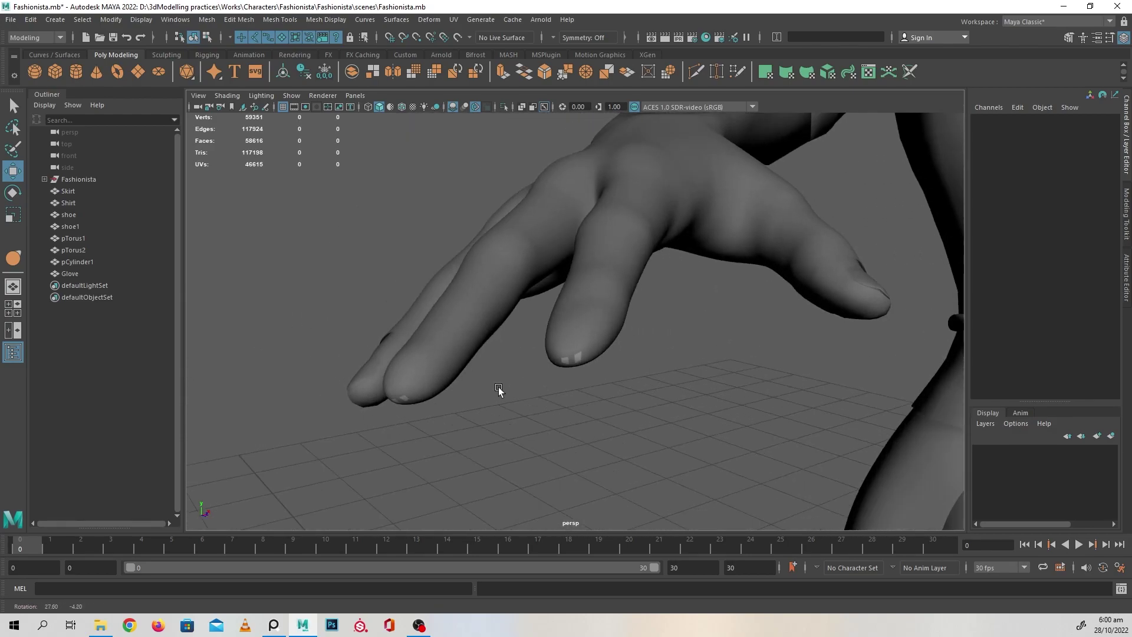
alt+right_drag(498, 389, 551, 405)
alt+right_drag(639, 427, 577, 423)
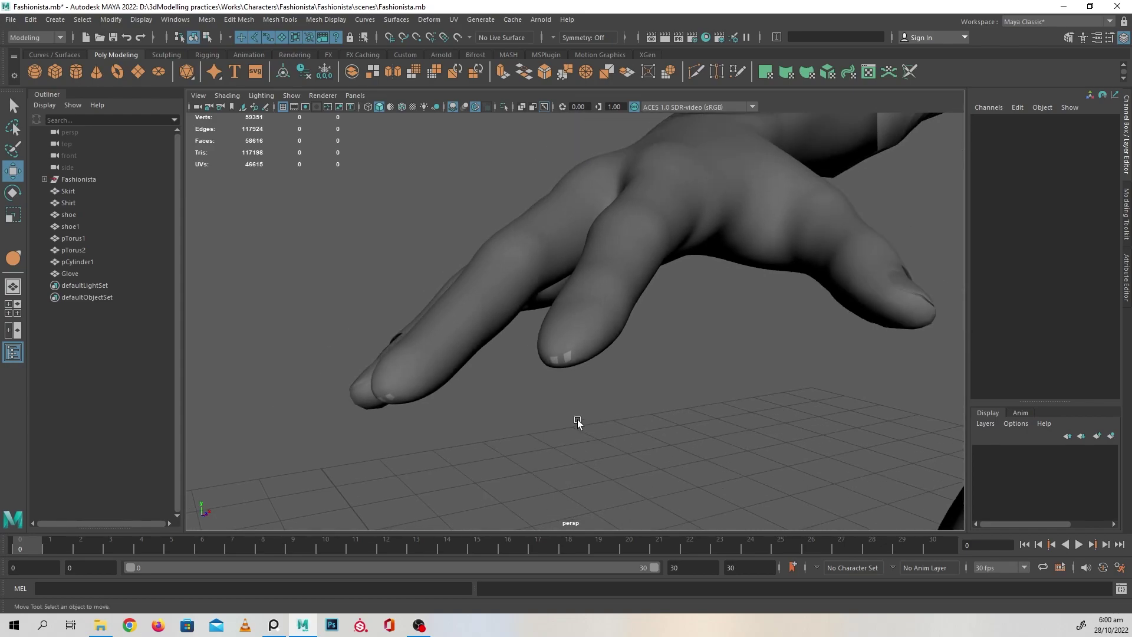
alt+drag(577, 423, 500, 307)
right_drag(470, 222, 525, 205)
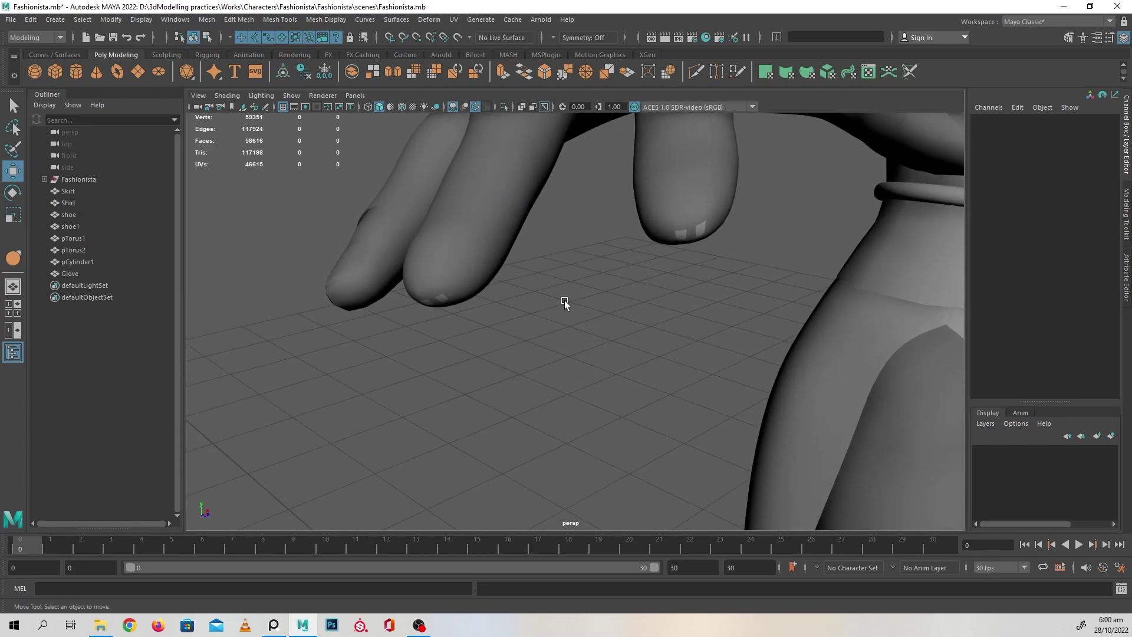
click(480, 259)
scroll(526, 287, up, 3)
alt+drag(519, 290, 530, 342)
scroll(529, 342, up, 3)
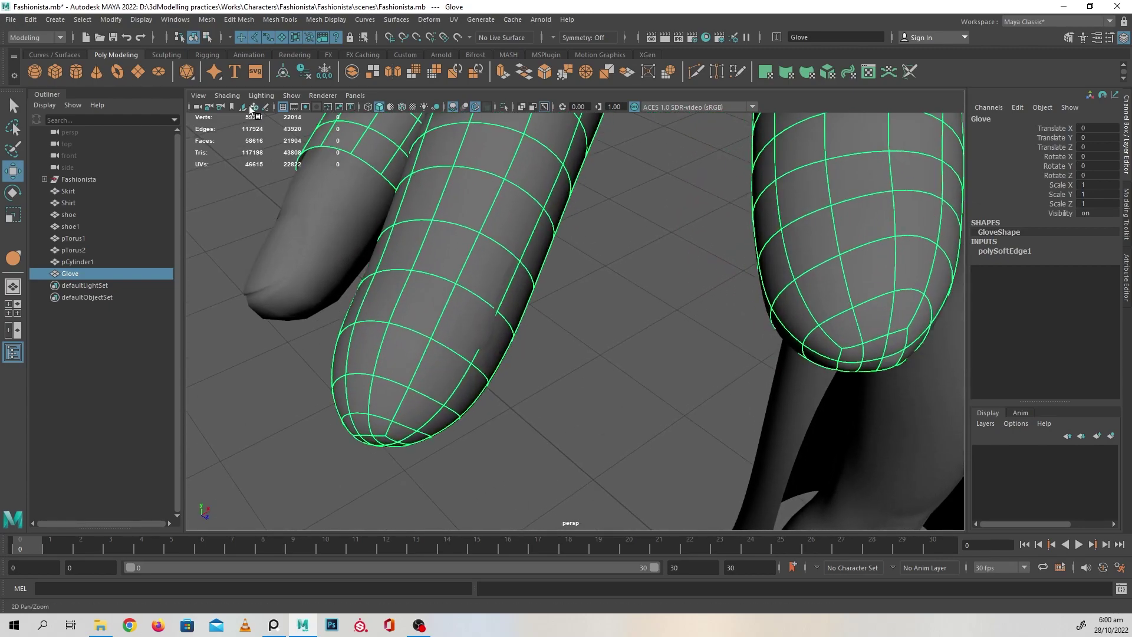
click(165, 55)
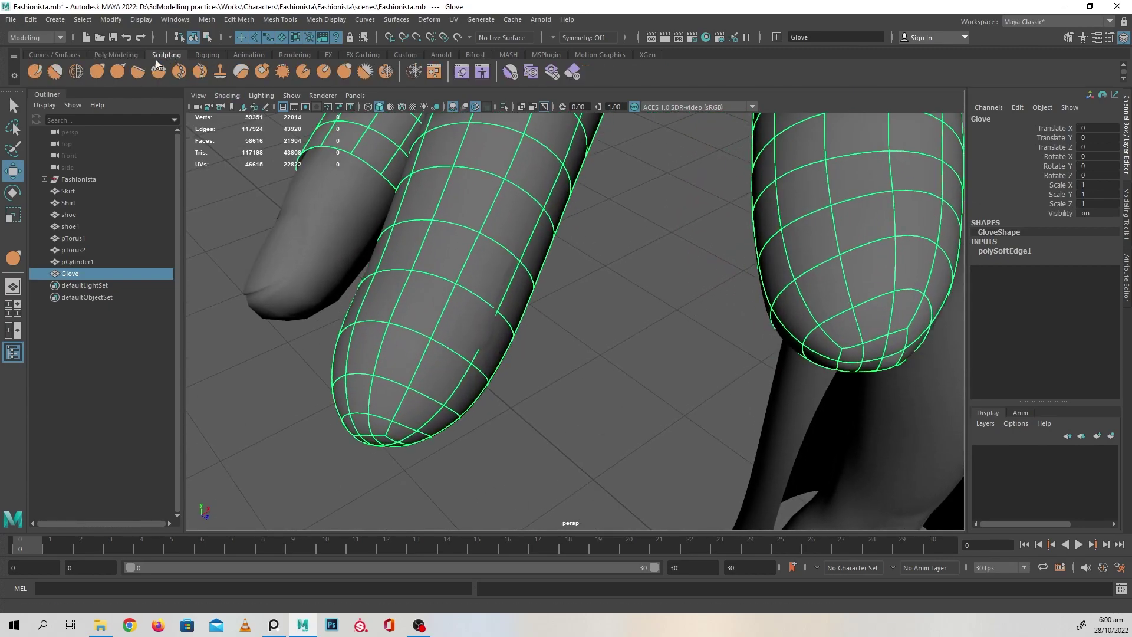
click(89, 72)
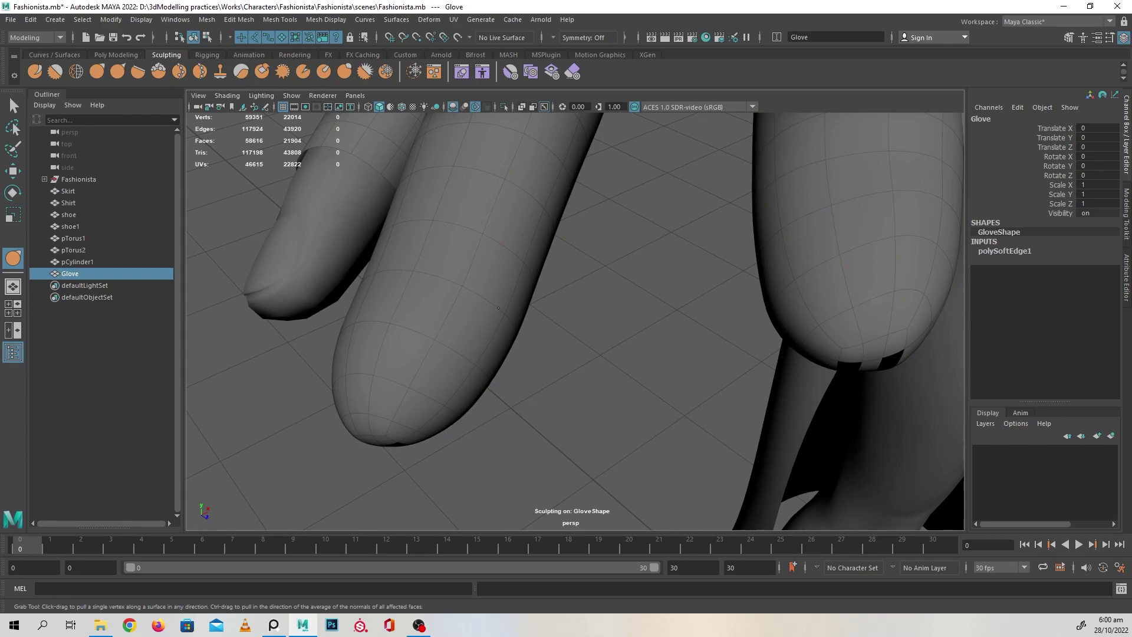
alt+drag(499, 307, 435, 367)
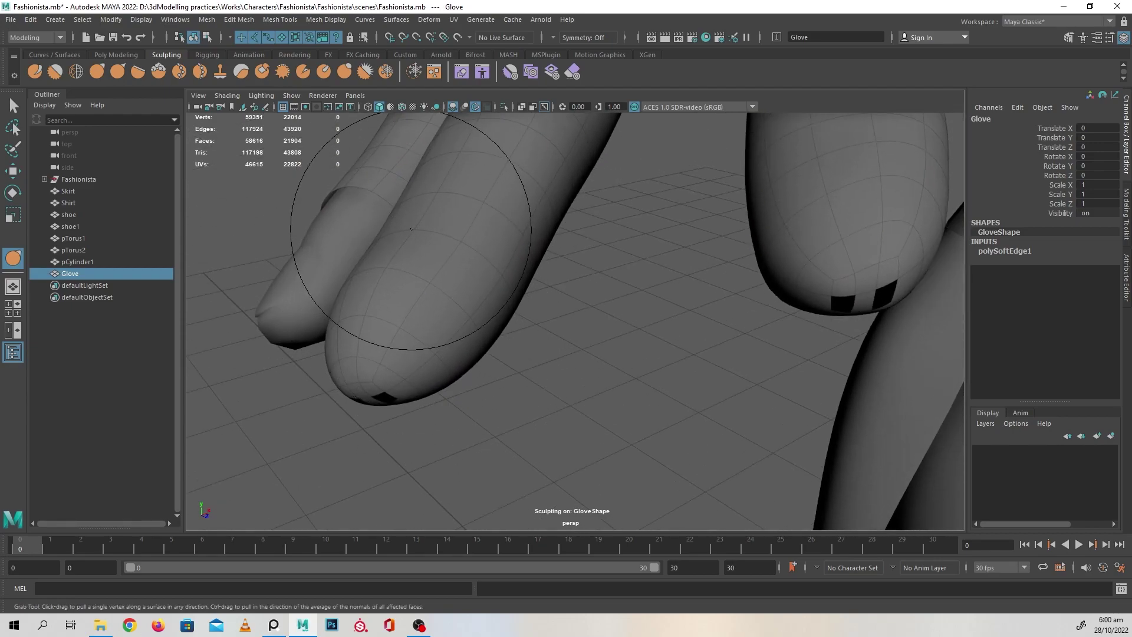
alt+drag(472, 239, 601, 253)
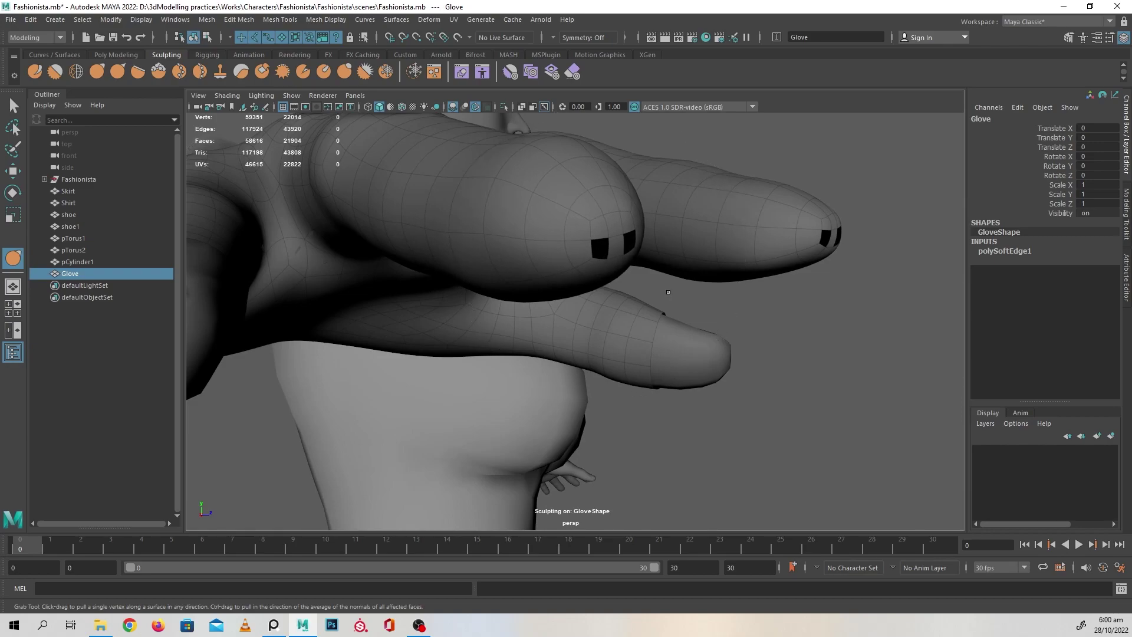
alt+drag(668, 292, 606, 341)
Step: Leave sculpting and return the Glove to its unsmoothed display
key(w)
key(1)
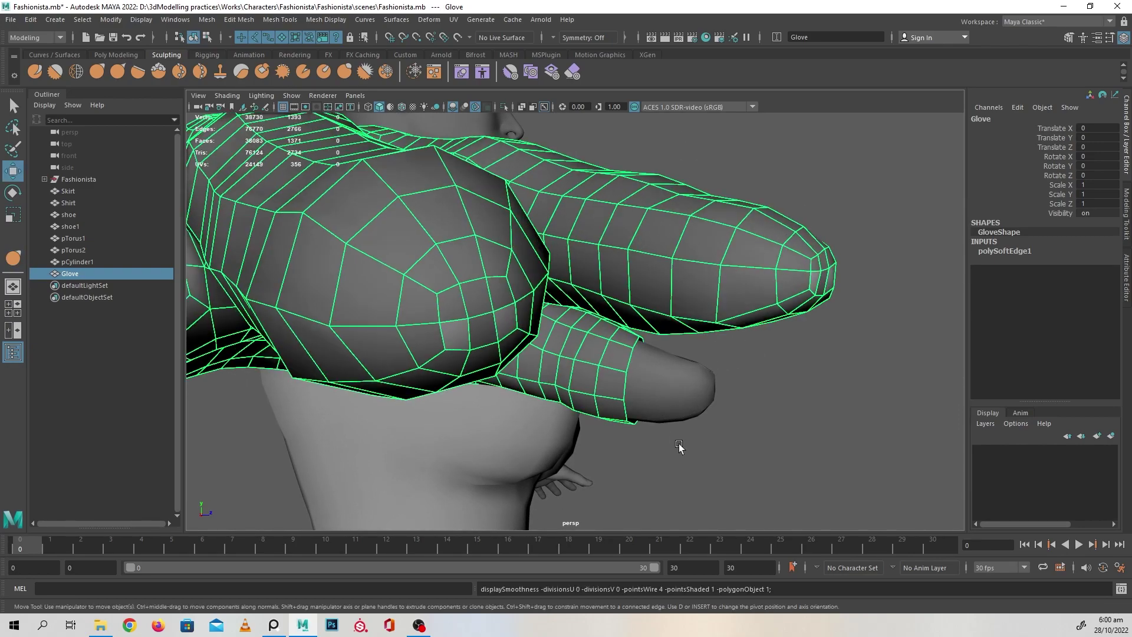
Step: Assign a new aiStandardSurface material to the Glove mesh
mouse_move(679, 446)
alt+mouse_down()
mouse_move(710, 462)
mouse_move(637, 435)
mouse_move(496, 324)
mouse_move(486, 330)
mouse_move(555, 383)
mouse_move(505, 380)
mouse_move(570, 407)
mouse_move(568, 387)
mouse_move(646, 347)
alt+mouse_up()
click(560, 406)
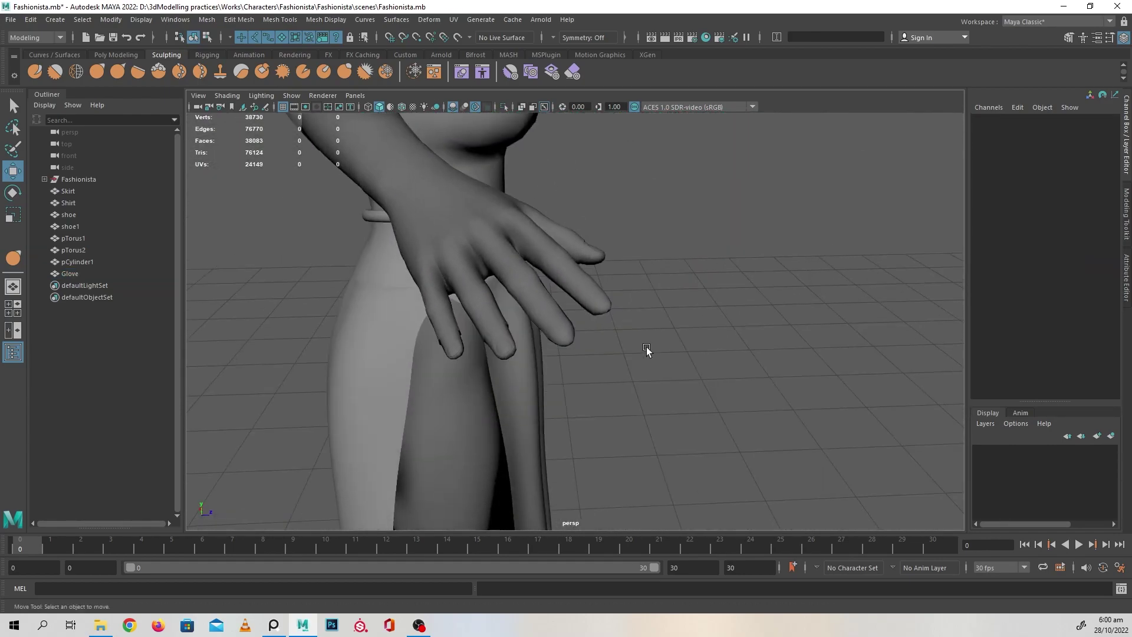
alt+drag(495, 326, 588, 387)
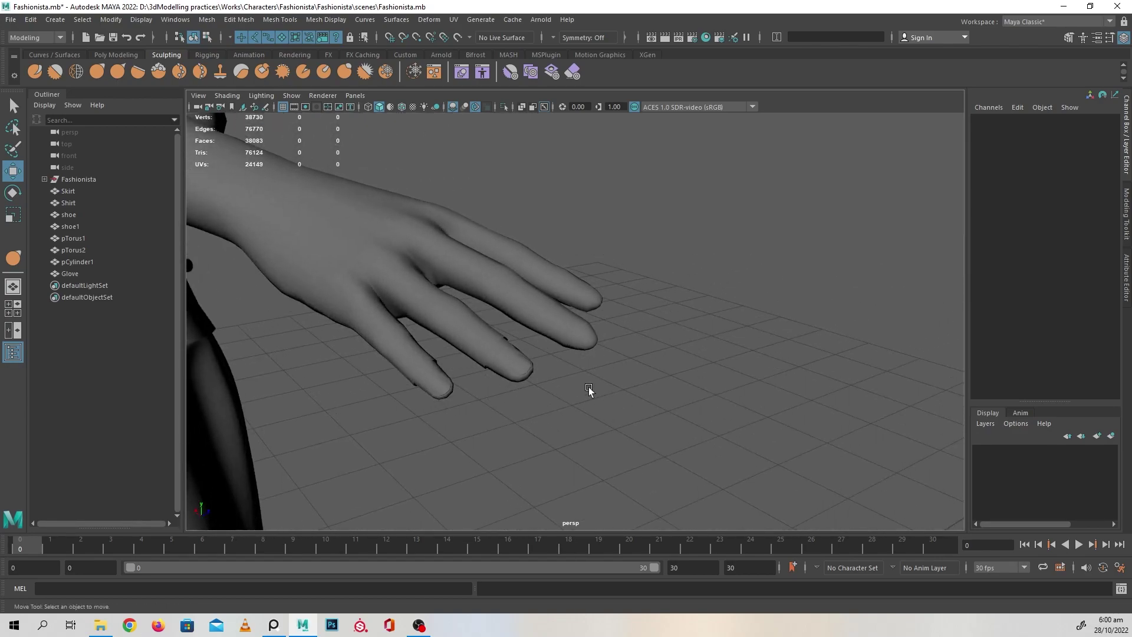
alt+drag(452, 385, 631, 341)
click(631, 341)
alt+drag(683, 370, 569, 371)
alt+drag(567, 274, 617, 346)
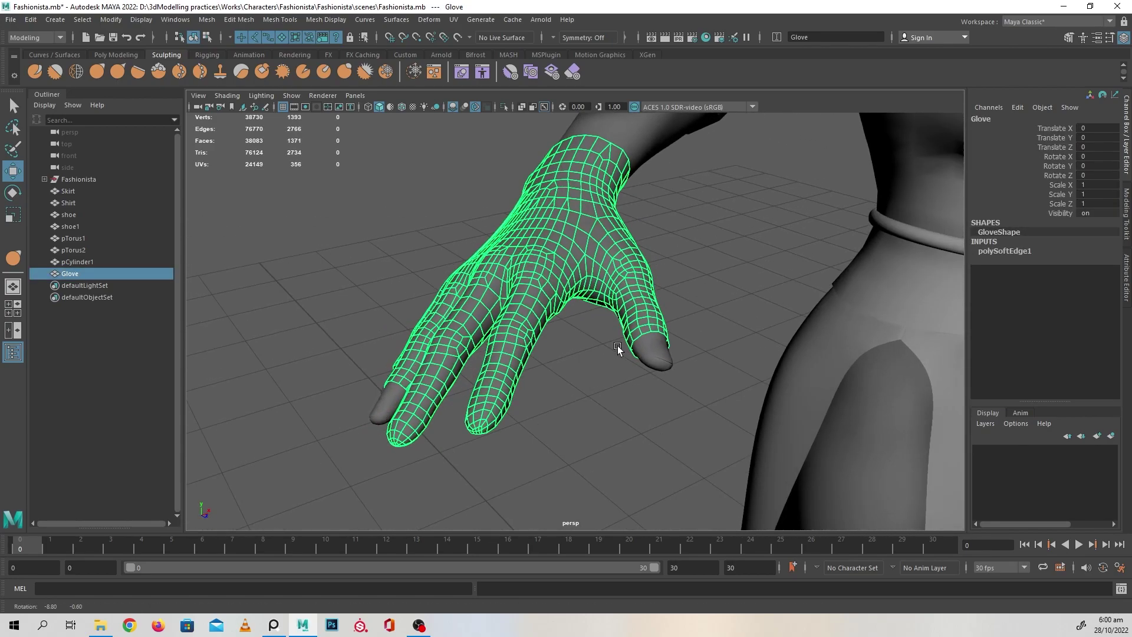
right_click(576, 258)
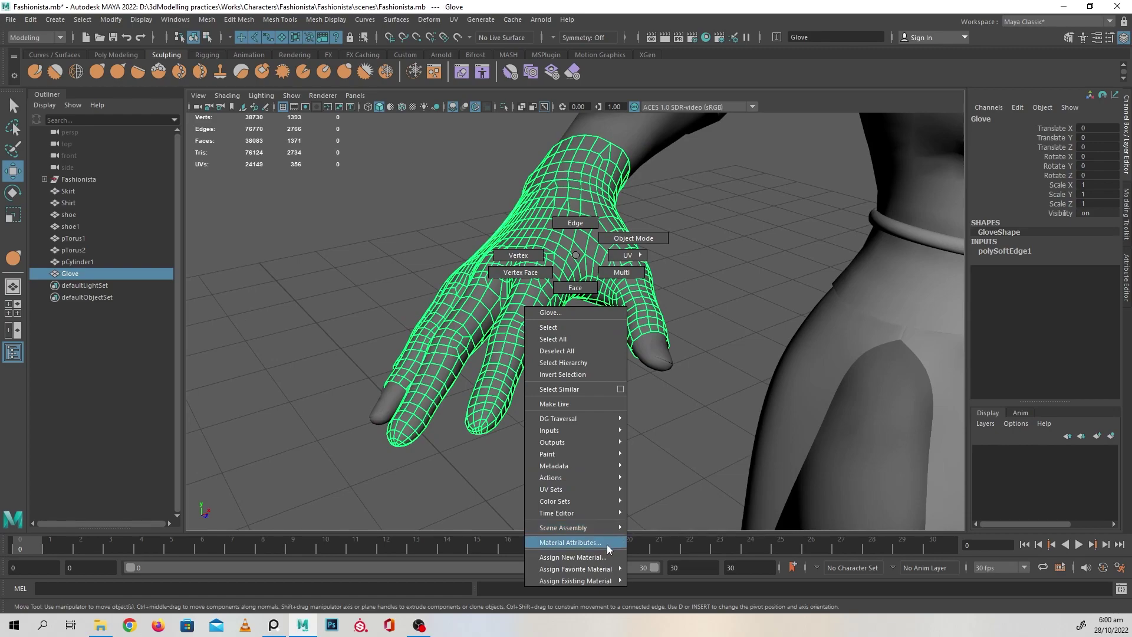
click(599, 558)
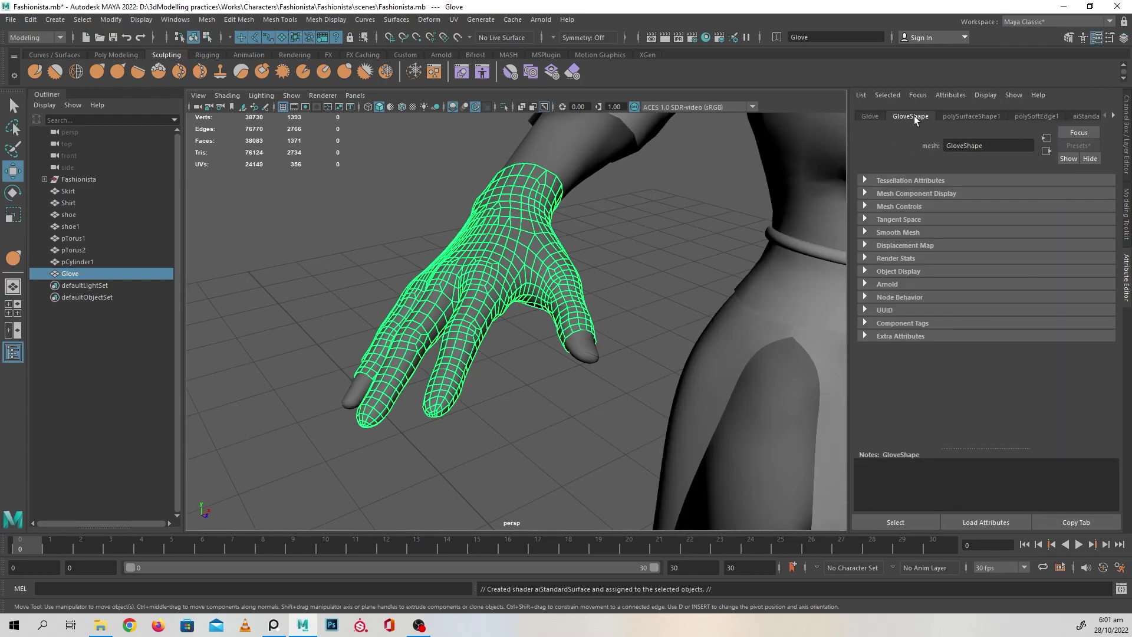
Step: Delete the Glove's construction history and rename its newly assigned material GloveMat
click(116, 54)
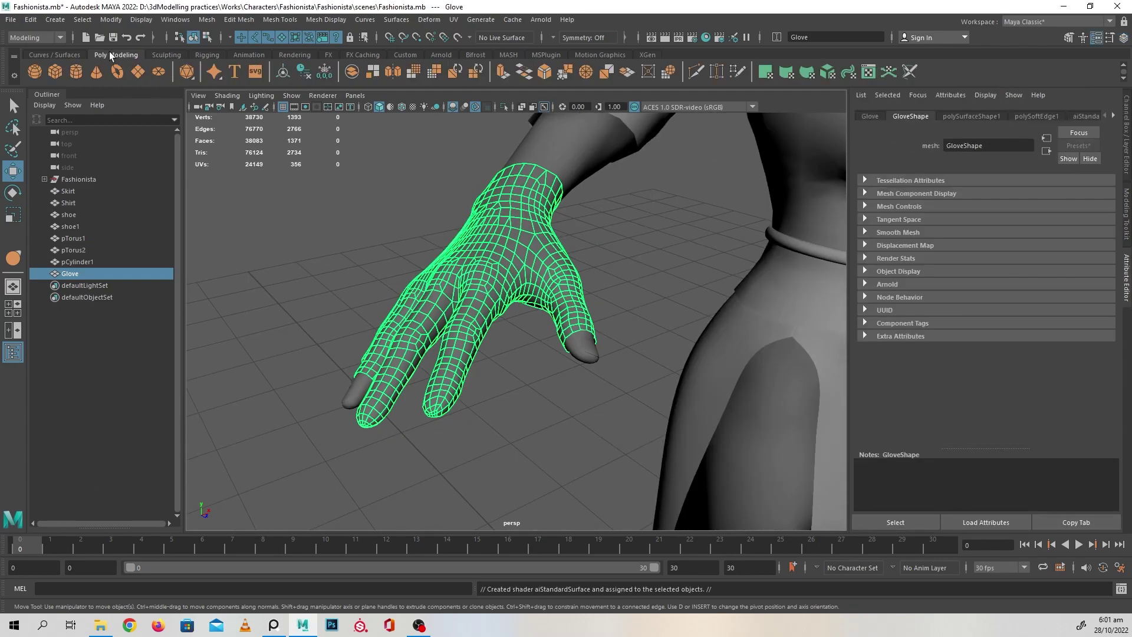
click(302, 72)
click(978, 117)
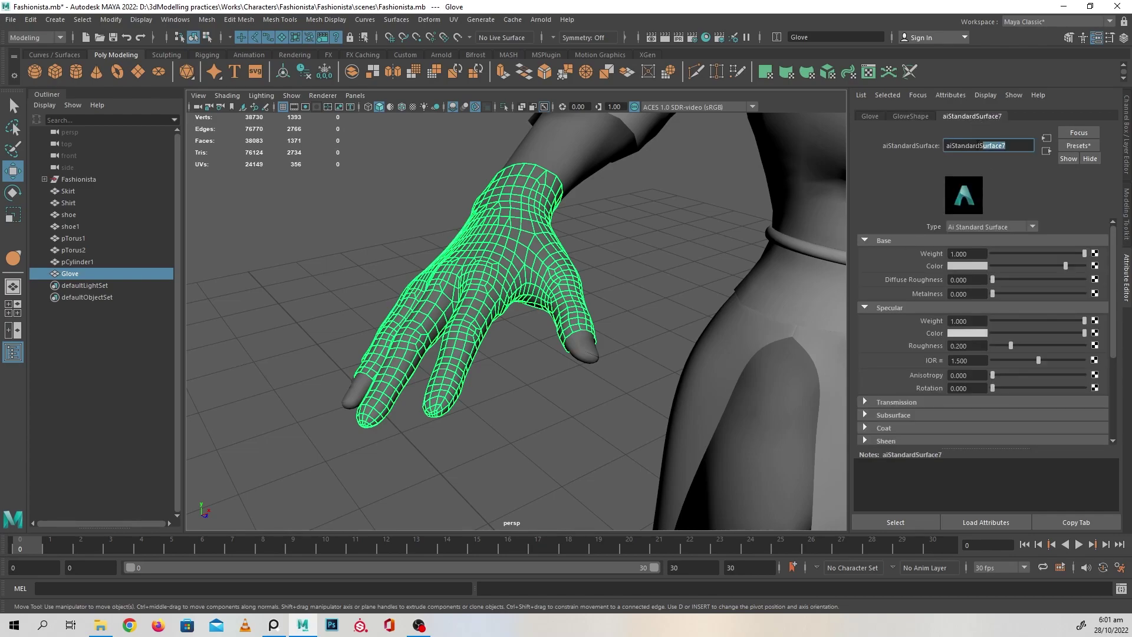
text(GloveMat)
key(Return)
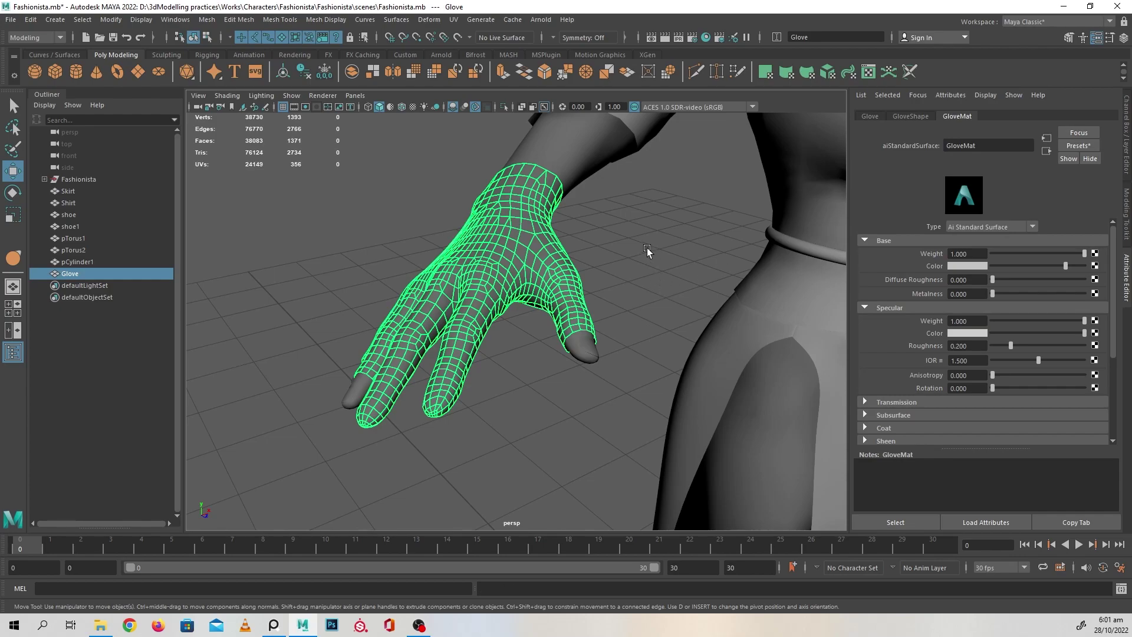
Step: Darken GloveMat's base color to a near-black grey and clear the selection to show the shaded Glove
click(646, 248)
click(504, 266)
drag(1066, 264, 1007, 268)
click(683, 265)
alt+drag(683, 264, 530, 342)
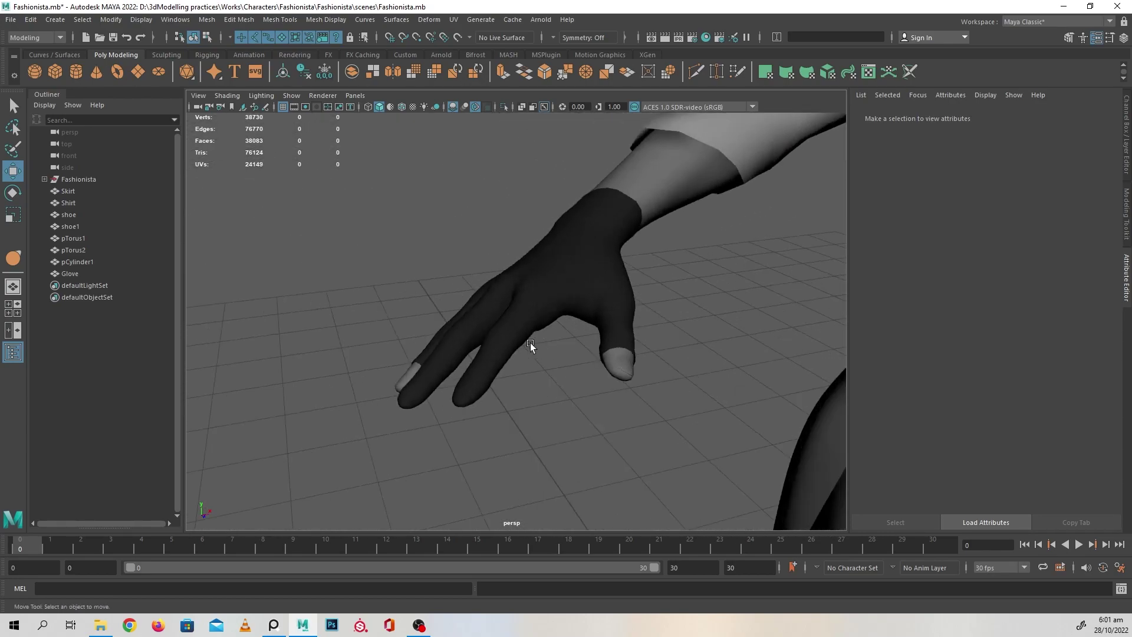